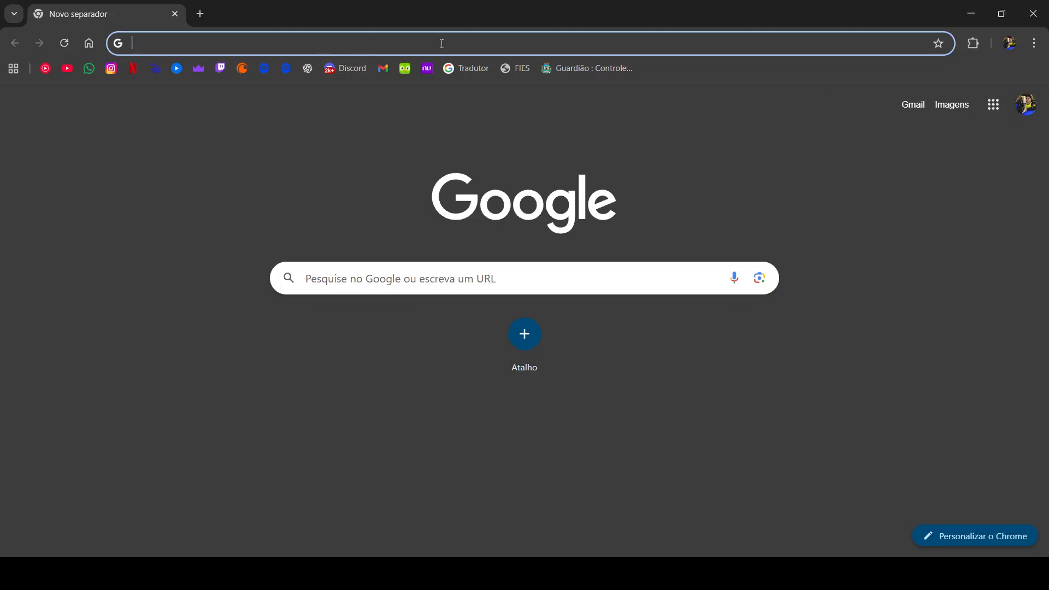
pyautogui.write('123123')
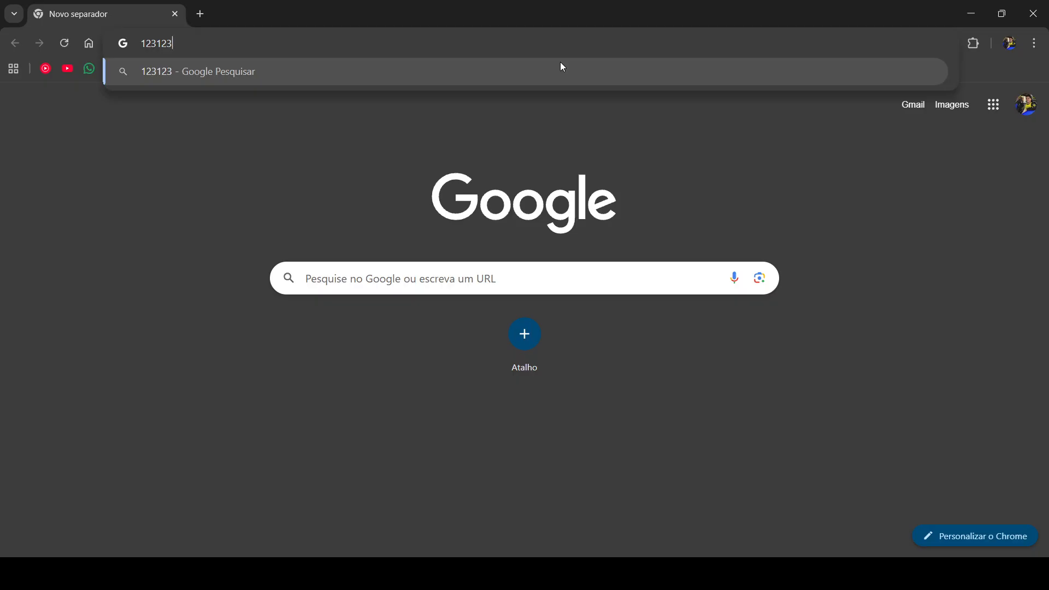
pyautogui.write('12312')
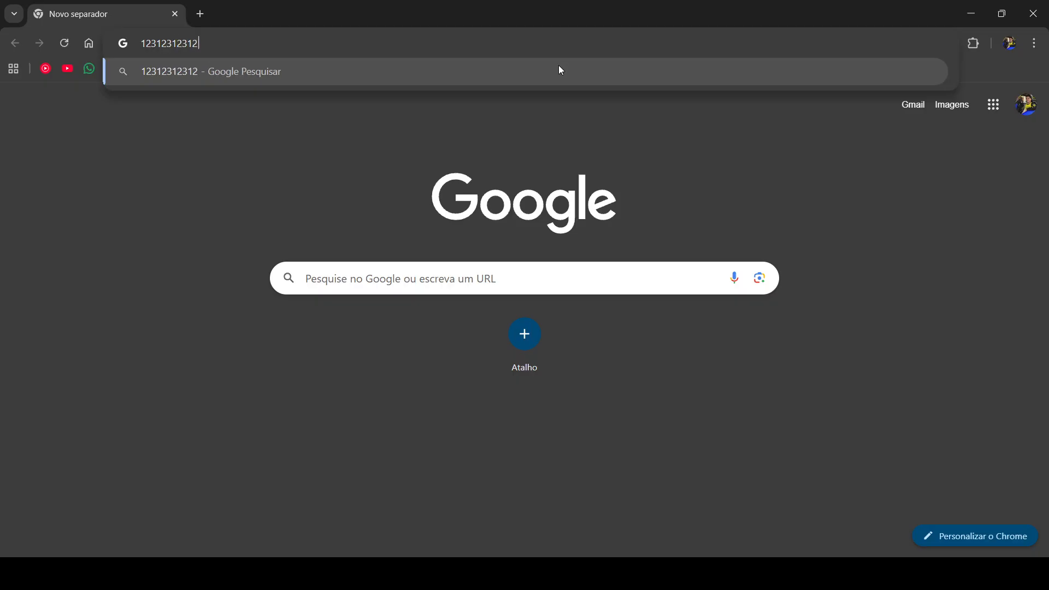
pyautogui.hotkey('ctrl', 'a')
pyautogui.press('BackSpace')
pyautogui.click(1017, 398)
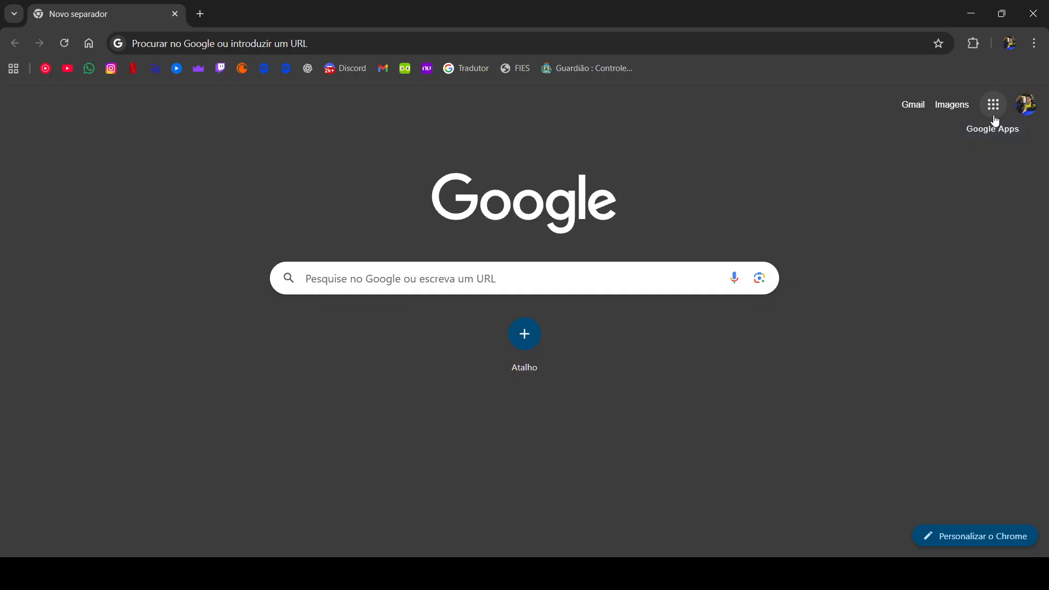
# - Open Google Sheets from the Google apps list and open the existing spreadsheet "Google Planilhas"
pyautogui.click(994, 112)
pyautogui.scroll(-3, 964, 273)
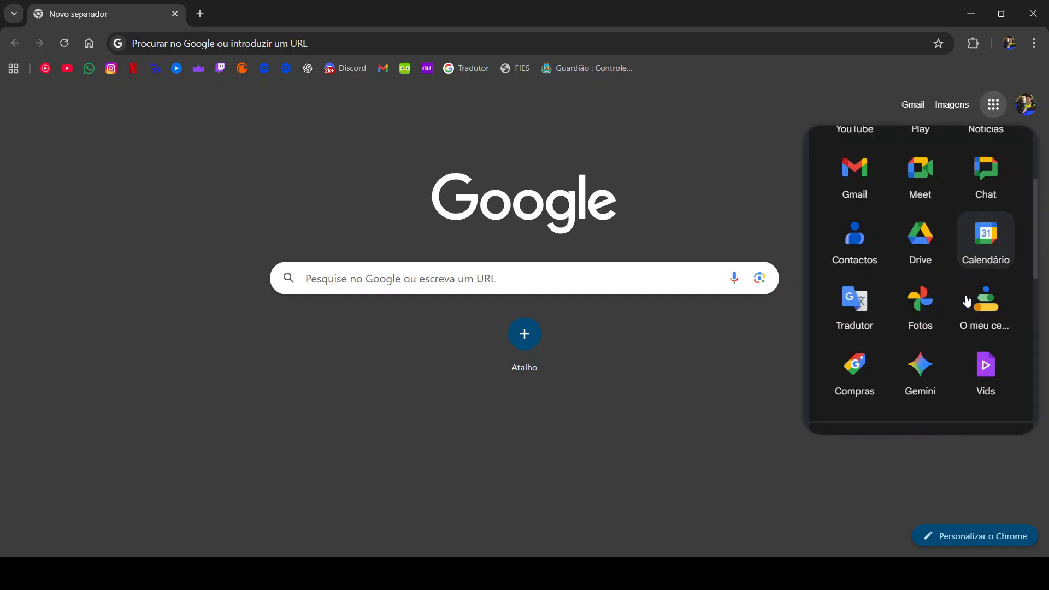
pyautogui.scroll(-3, 967, 300)
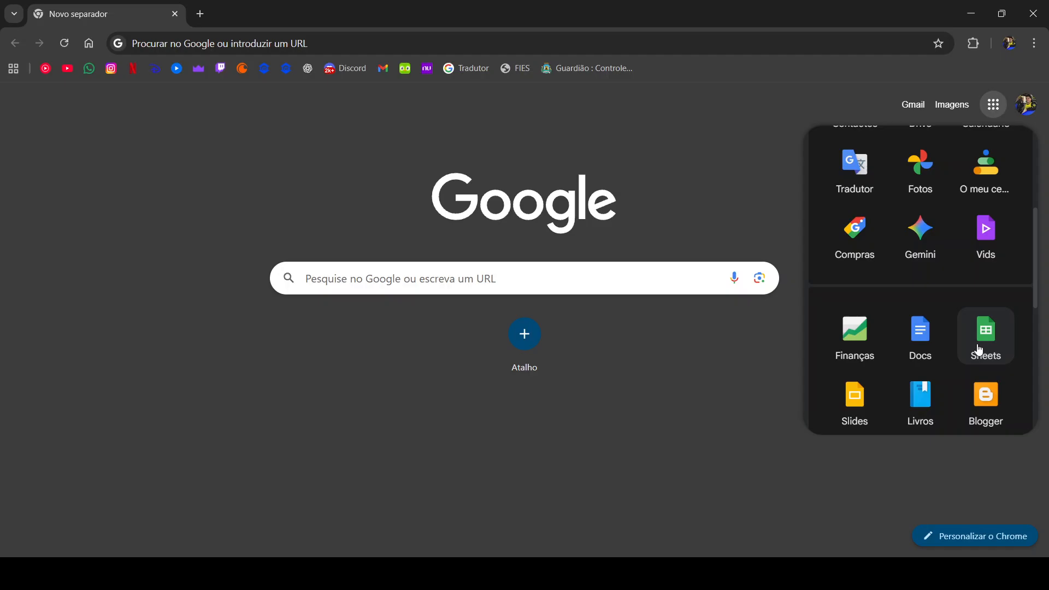
pyautogui.click(979, 350)
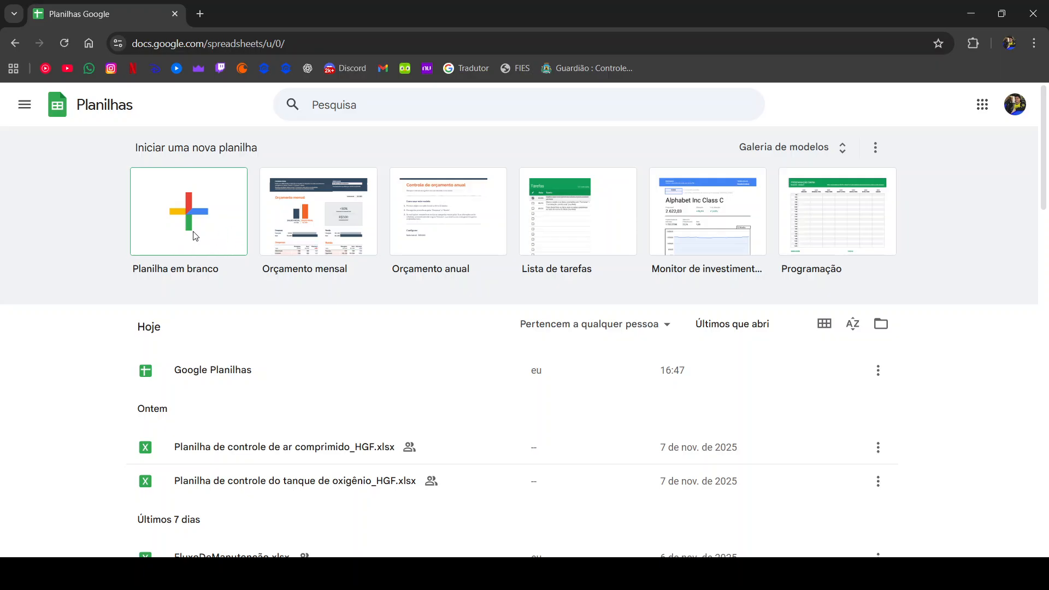
pyautogui.click(244, 374)
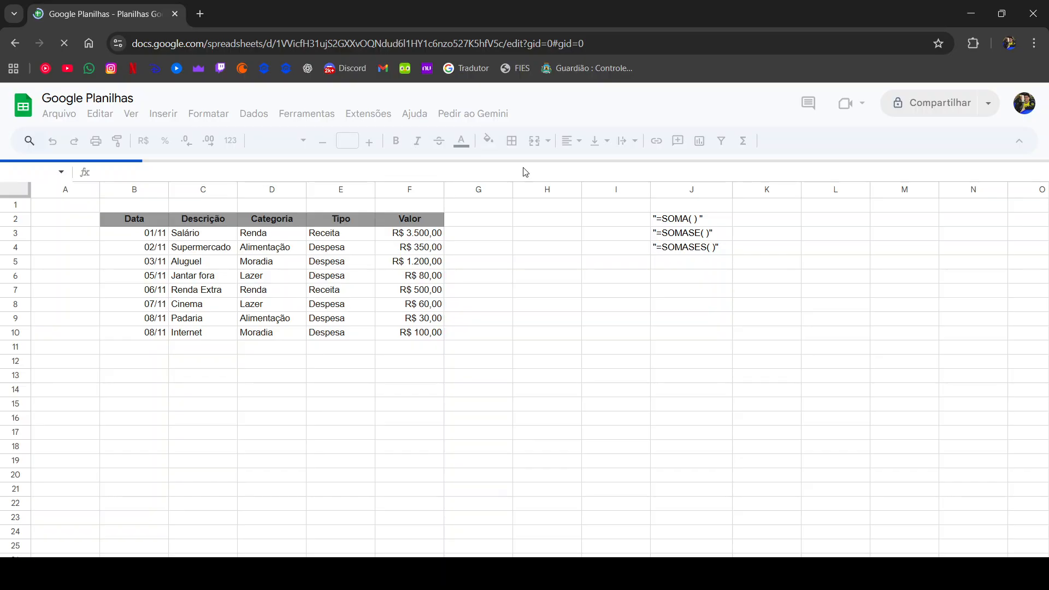
# - Rename the spreadsheet as "Aula 01: fórmulas"
pyautogui.click(88, 98)
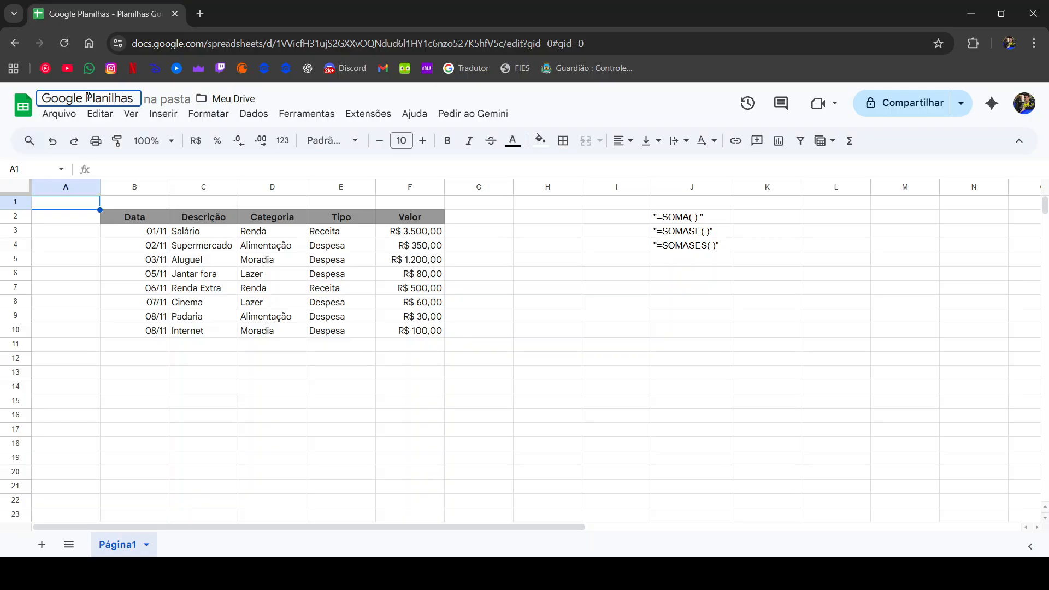
pyautogui.hotkey('ctrl', 'a')
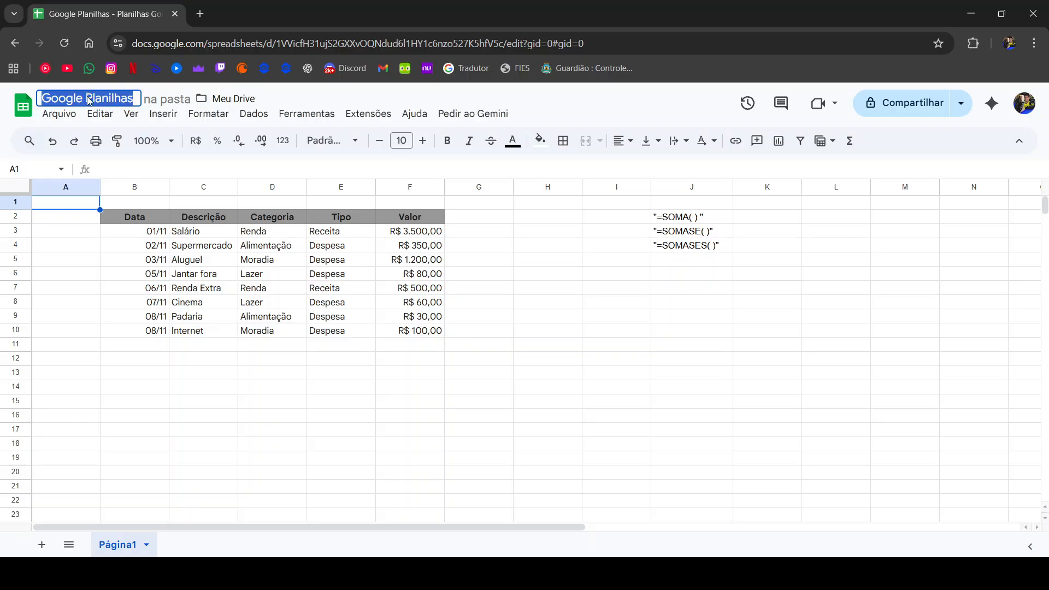
pyautogui.write('Aula')
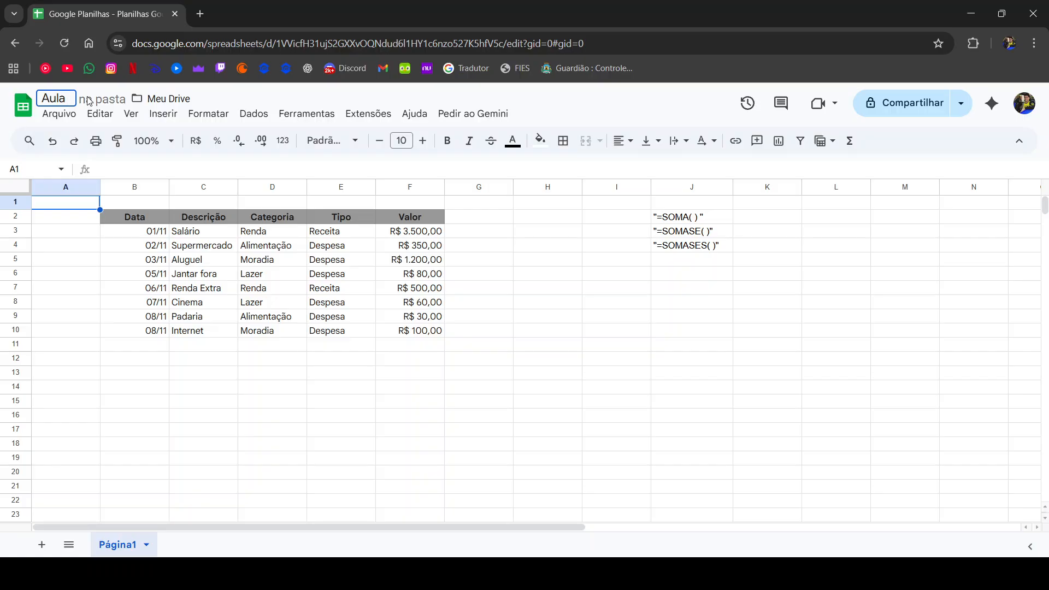
pyautogui.write(' 01: Fórmulas')
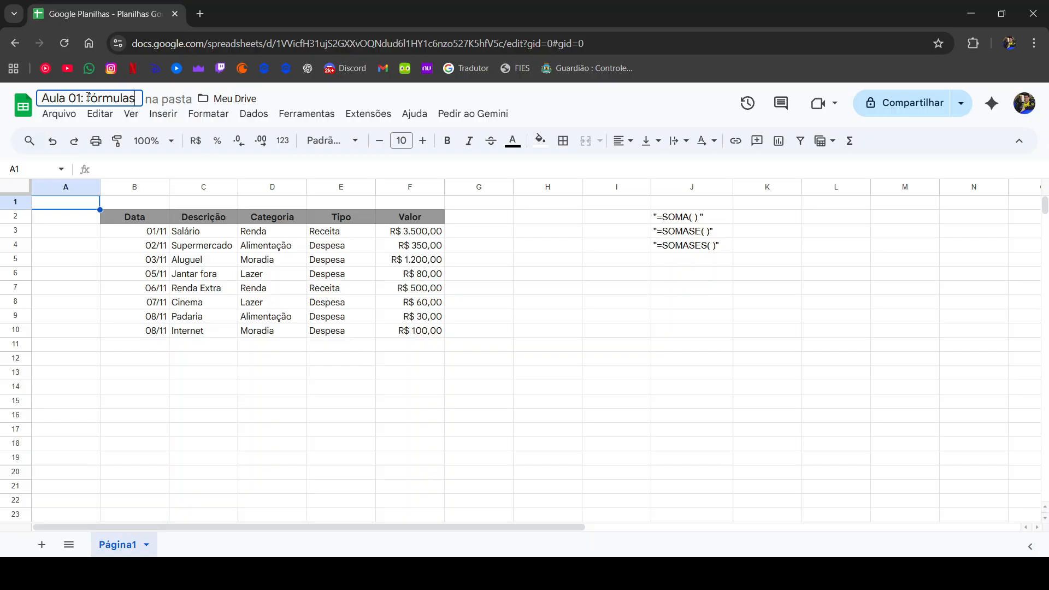
pyautogui.press('Return')
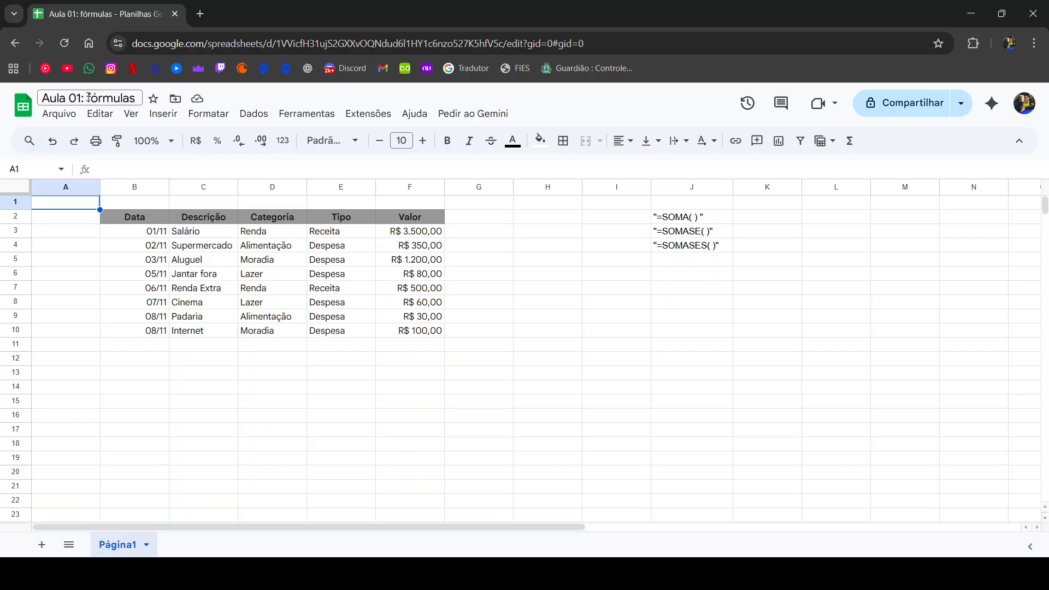
# - Examine the SOMA, SOMASE and SOMASES examples in J2:J4 and the data table that begins at B2
pyautogui.click(623, 269)
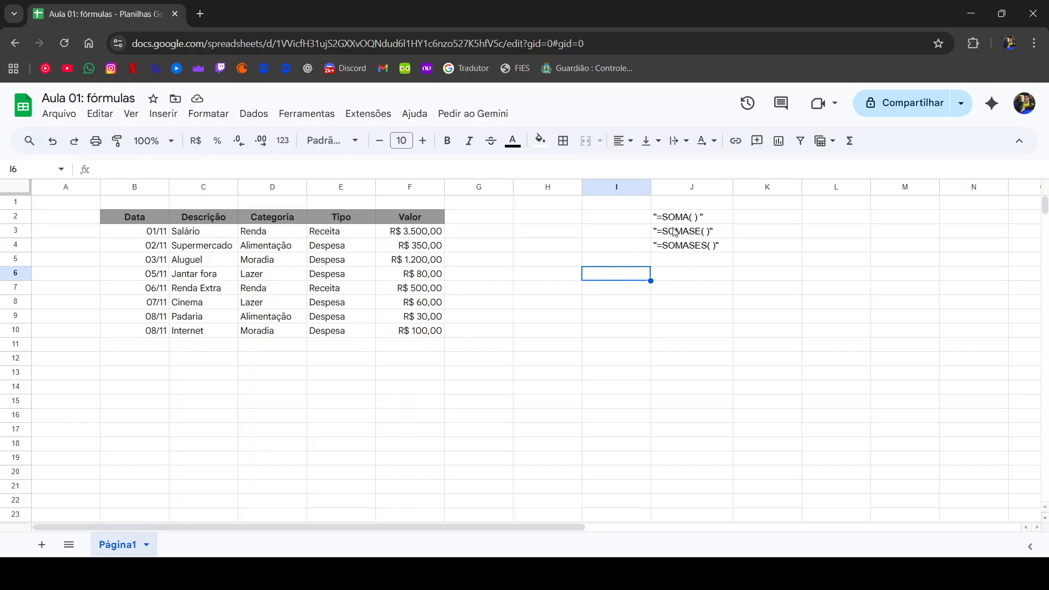
pyautogui.click(705, 221)
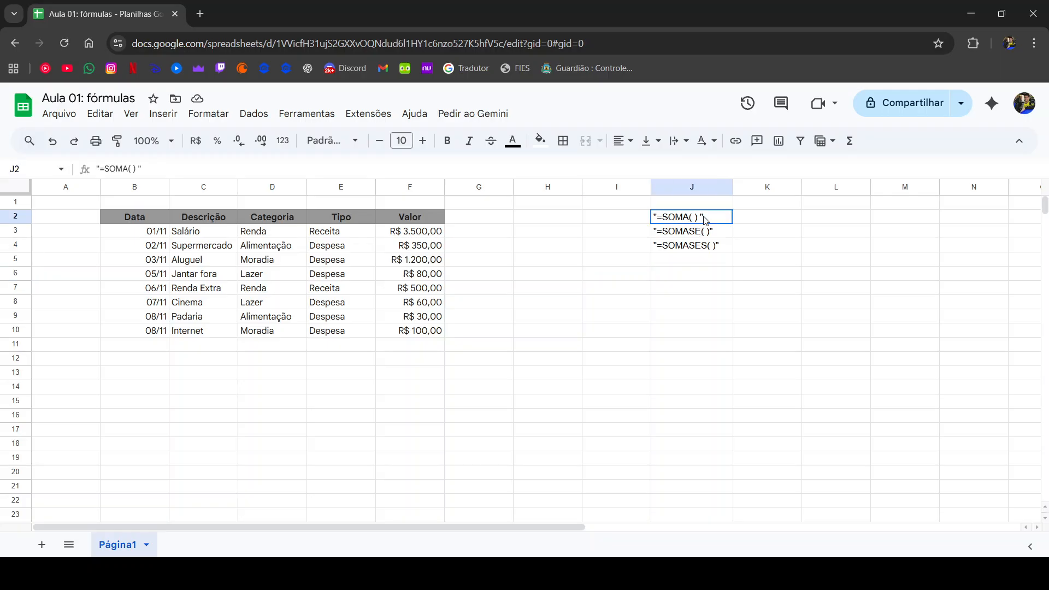
pyautogui.click(711, 233)
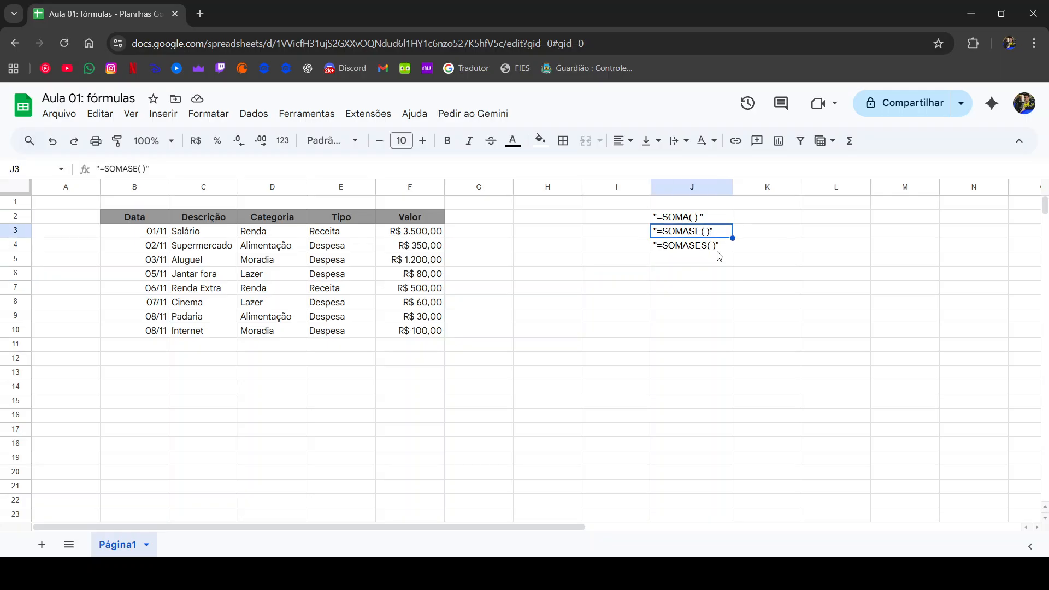
pyautogui.click(720, 256)
pyautogui.click(720, 236)
pyautogui.click(719, 250)
pyautogui.click(721, 220)
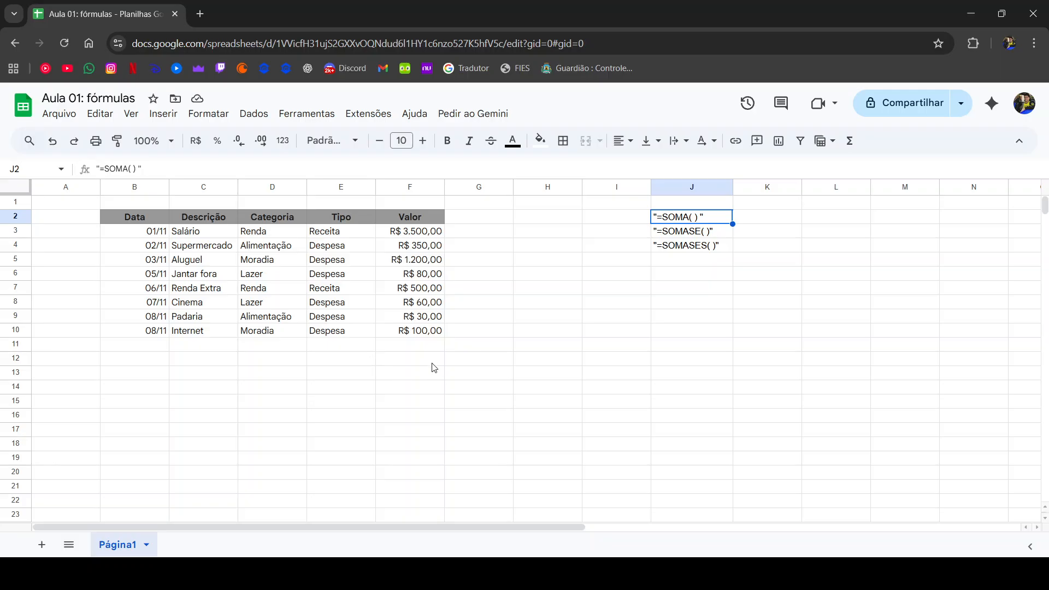
pyautogui.click(541, 320)
pyautogui.click(155, 223)
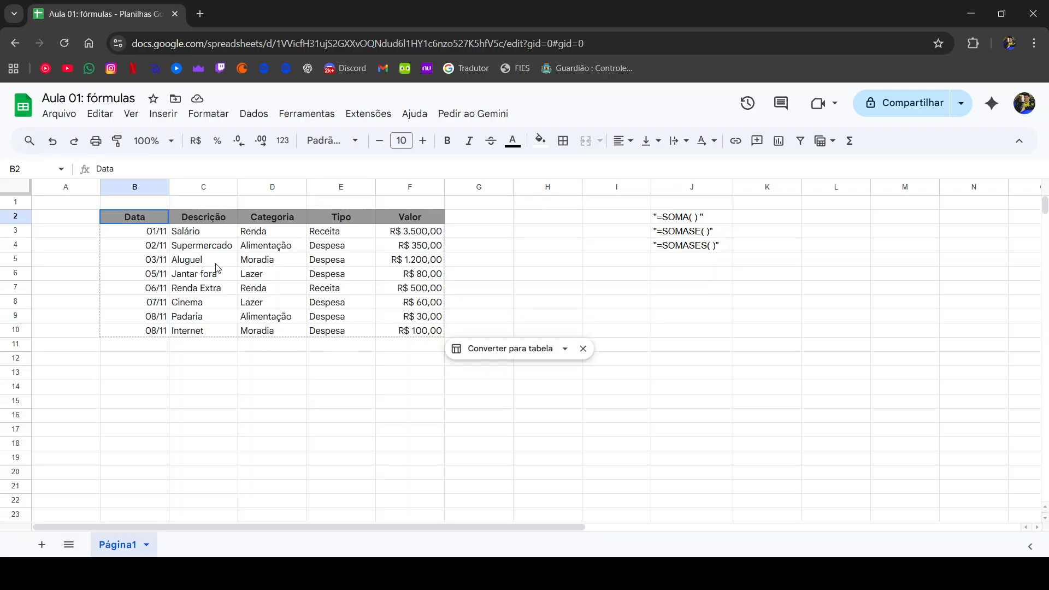
pyautogui.keyDown('shift'); pyautogui.click(222, 274); pyautogui.keyUp('shift')
pyautogui.click(616, 277)
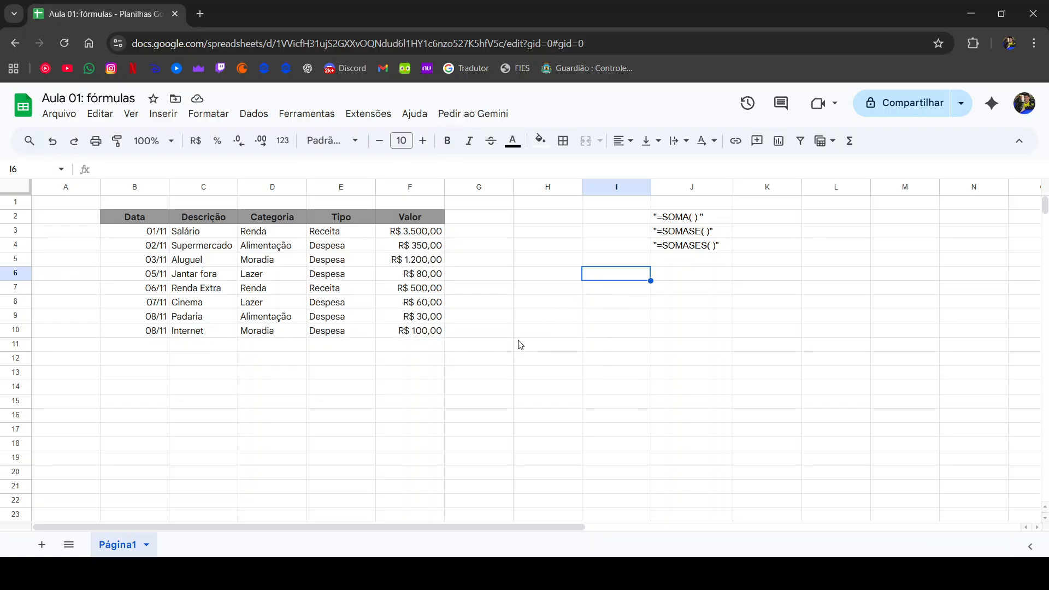
# - Try totalling the Valor column with =SOMA(F3:F10) in cell H12, and clear that cell again
pyautogui.click(509, 348)
pyautogui.click(537, 374)
pyautogui.click(524, 362)
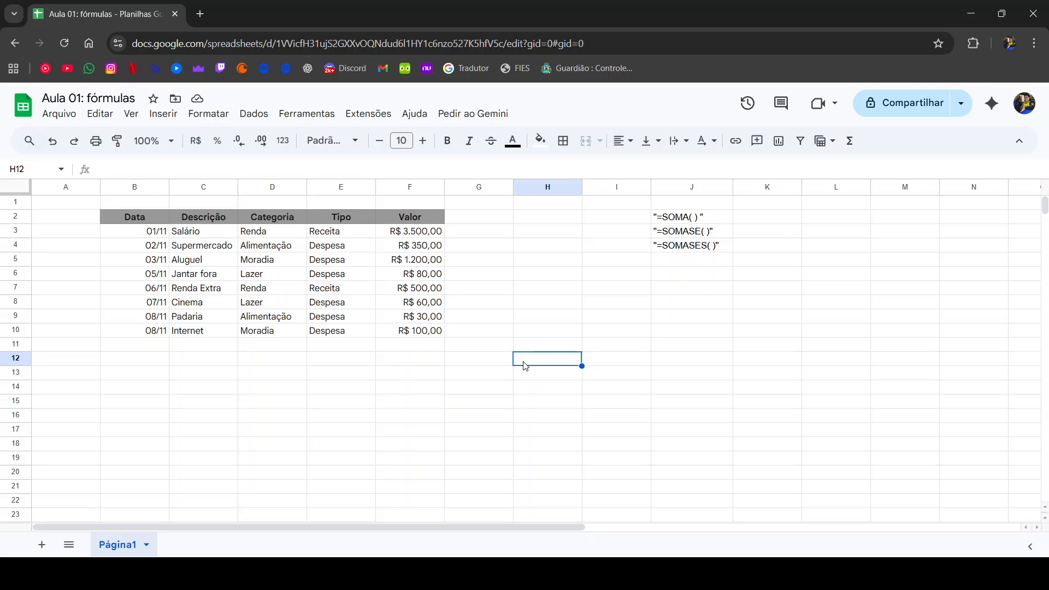
pyautogui.write('=SOMA(')
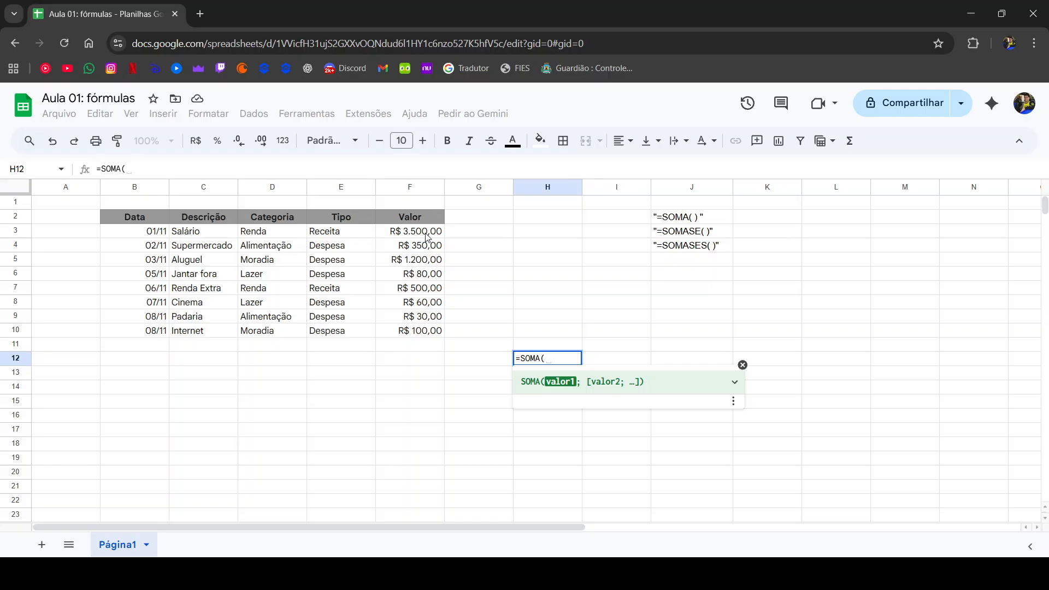
pyautogui.moveTo(427, 236); pyautogui.dragTo(431, 331)
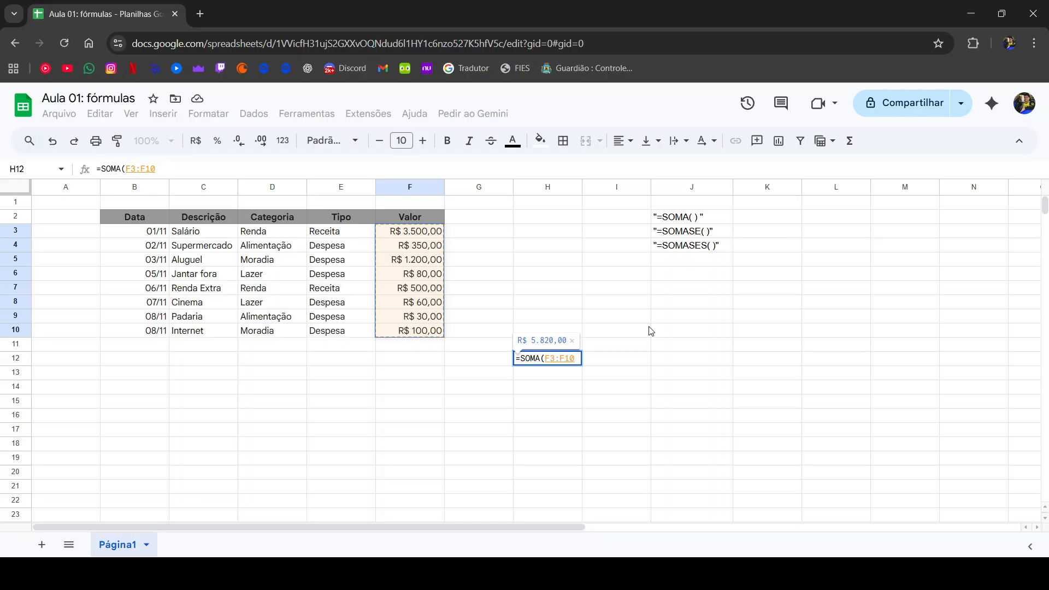
pyautogui.press('Return')
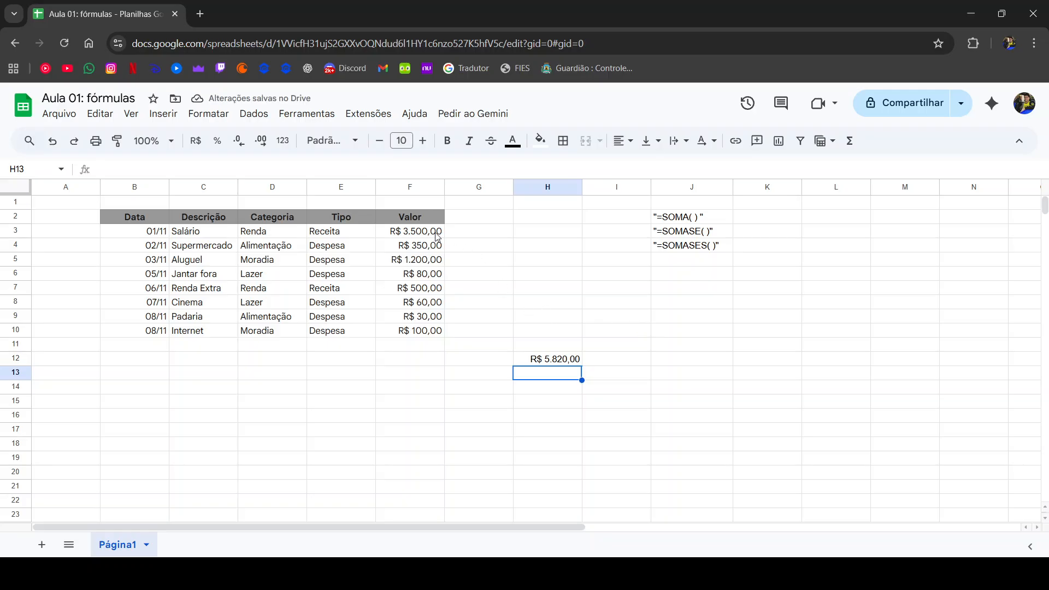
pyautogui.click(564, 363)
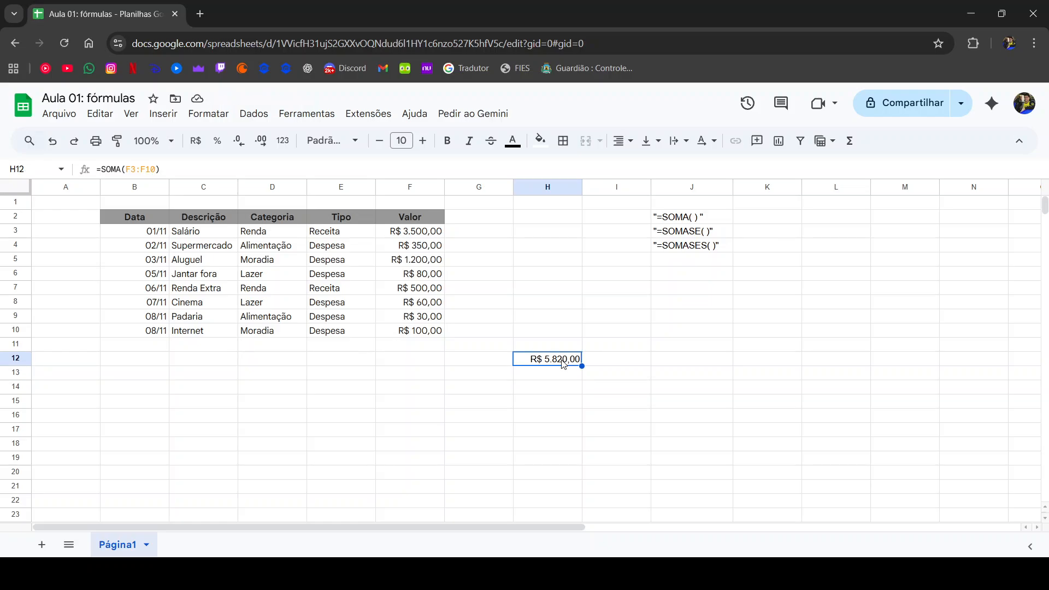
pyautogui.press('Delete')
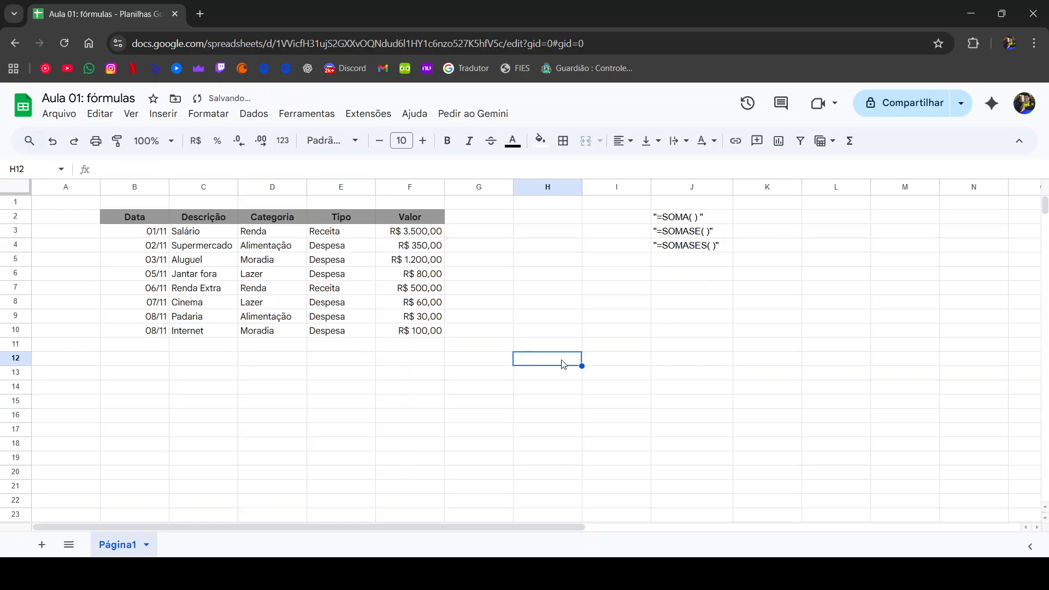
# - Convert the data range B2:F10, including its header row, into a table
pyautogui.click(137, 218)
pyautogui.moveTo(159, 238); pyautogui.dragTo(343, 308)
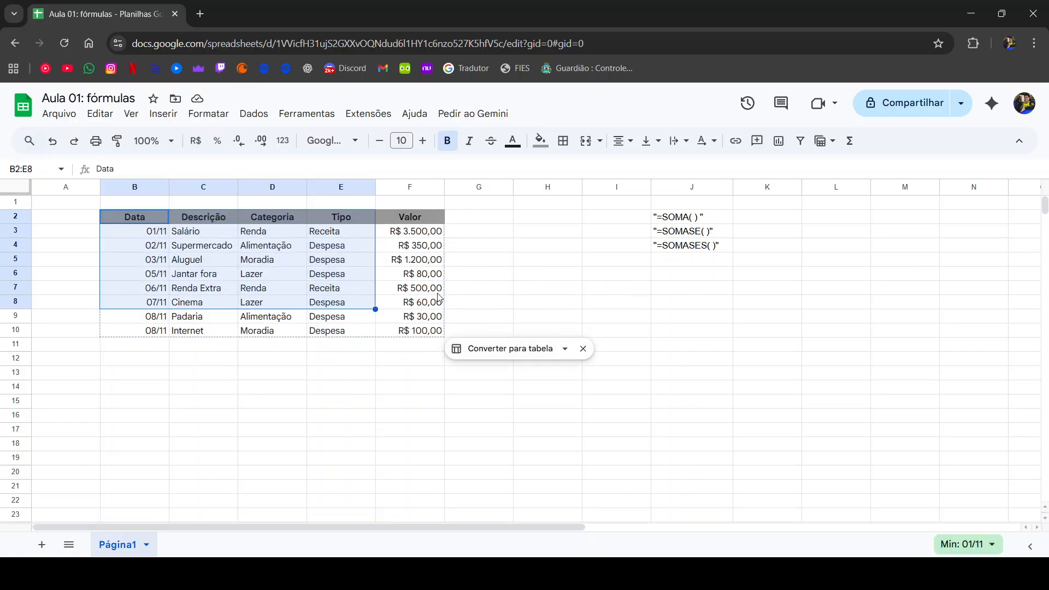
pyautogui.click(503, 354)
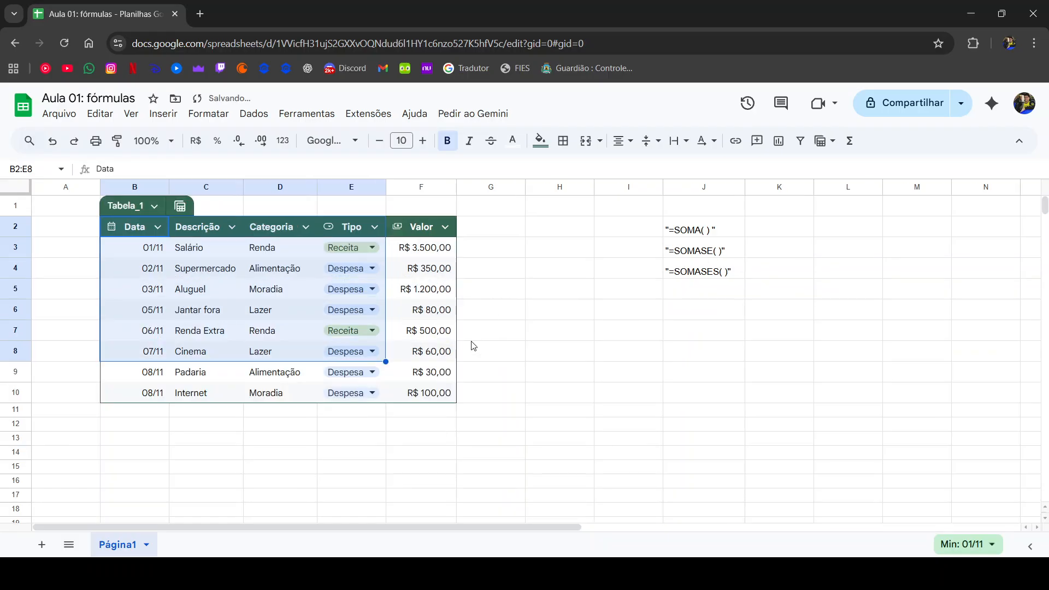
pyautogui.click(419, 425)
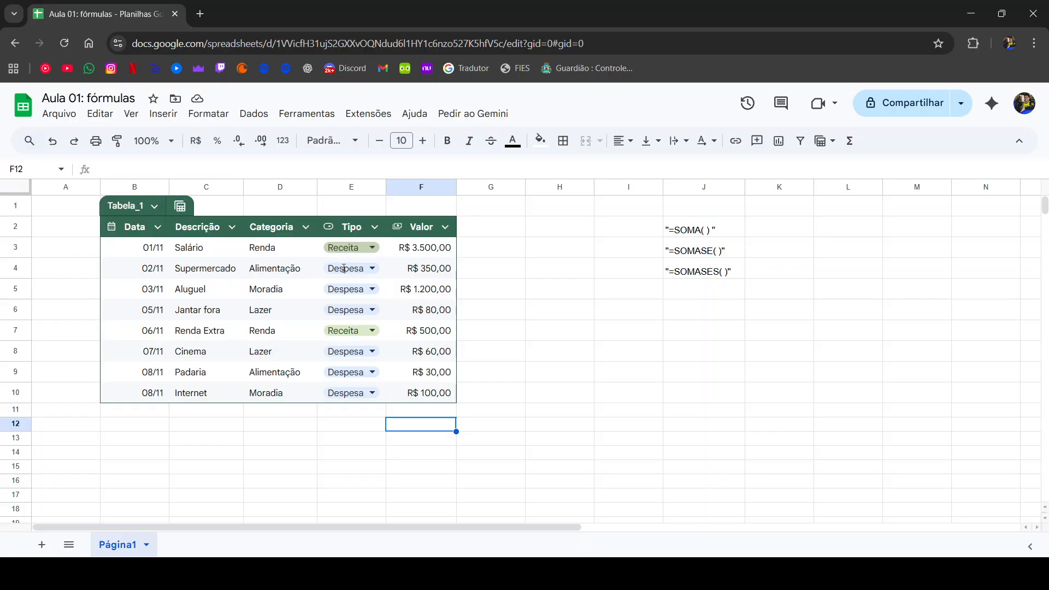
pyautogui.click(350, 248)
pyautogui.click(345, 268)
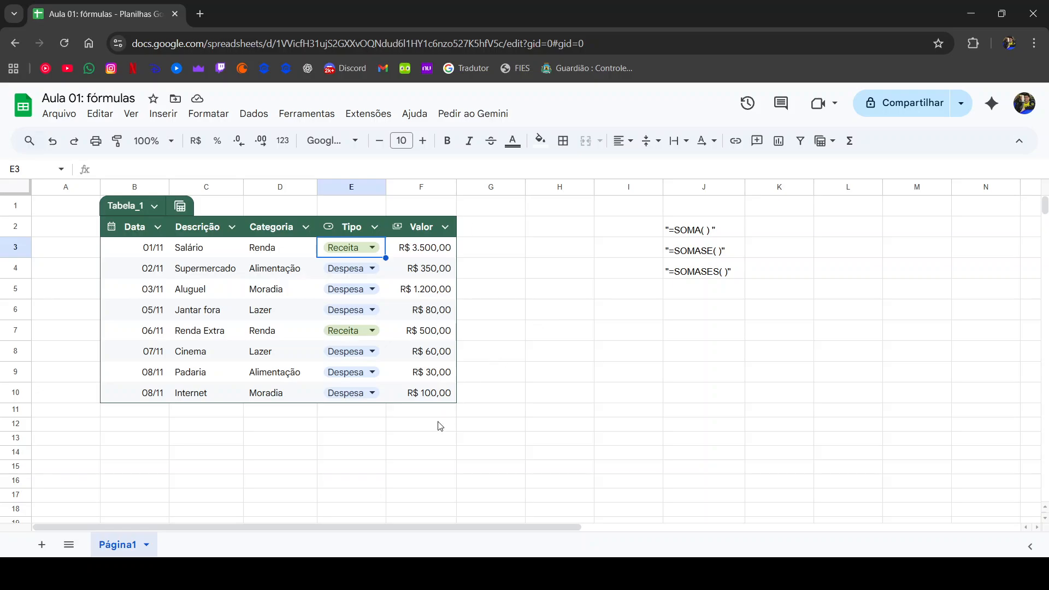
# - Enter the label "gastos do mês:" in cell E13 below the table's Tipo column
pyautogui.click(383, 444)
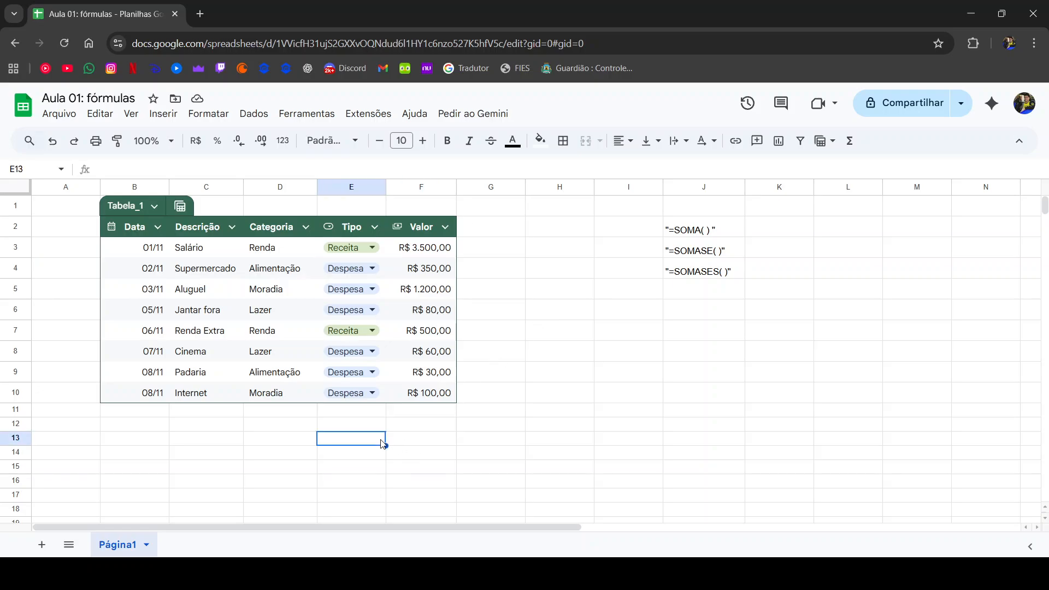
pyautogui.write('gastos')
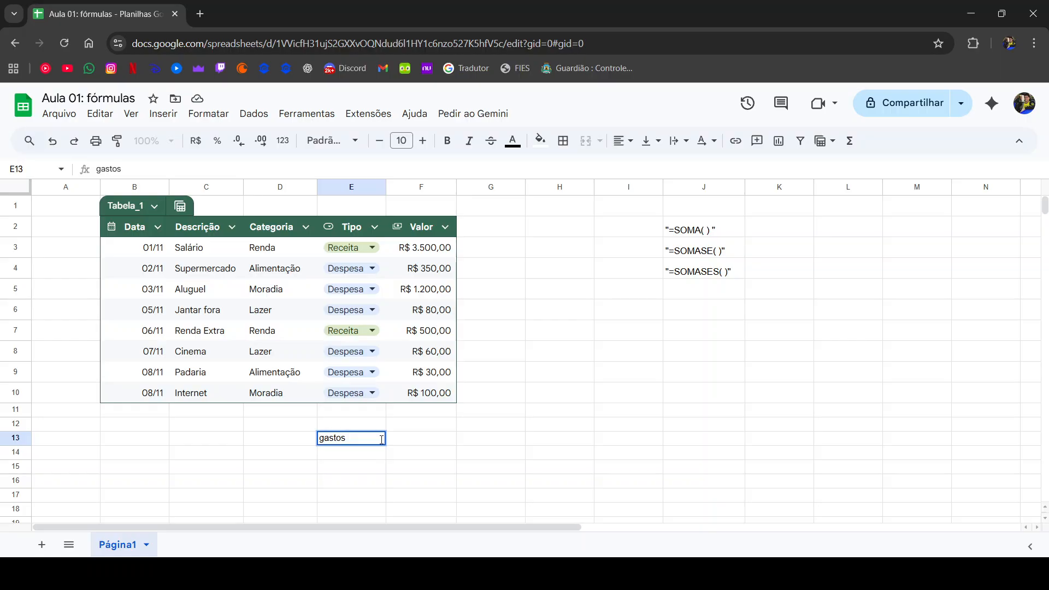
pyautogui.write(' do mês:')
pyautogui.click(445, 440)
# - Number the SOMA example by entering "1." in cell I2 beside it
pyautogui.click(653, 232)
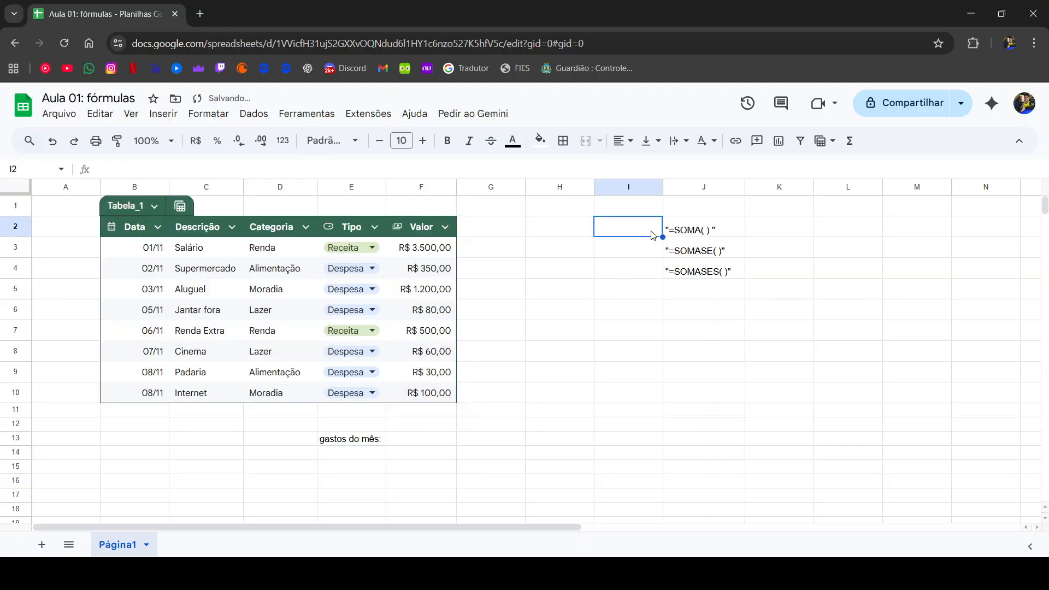
pyautogui.write('1.')
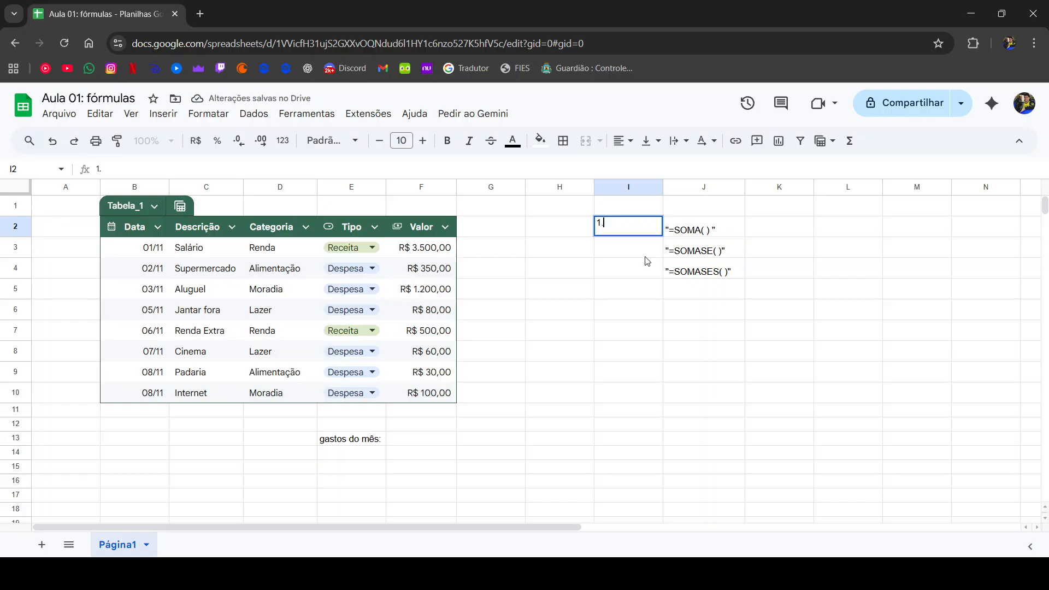
pyautogui.press('Return')
# - Set the Tipo of the Salário and Renda Extra rows to Despesa
pyautogui.click(426, 442)
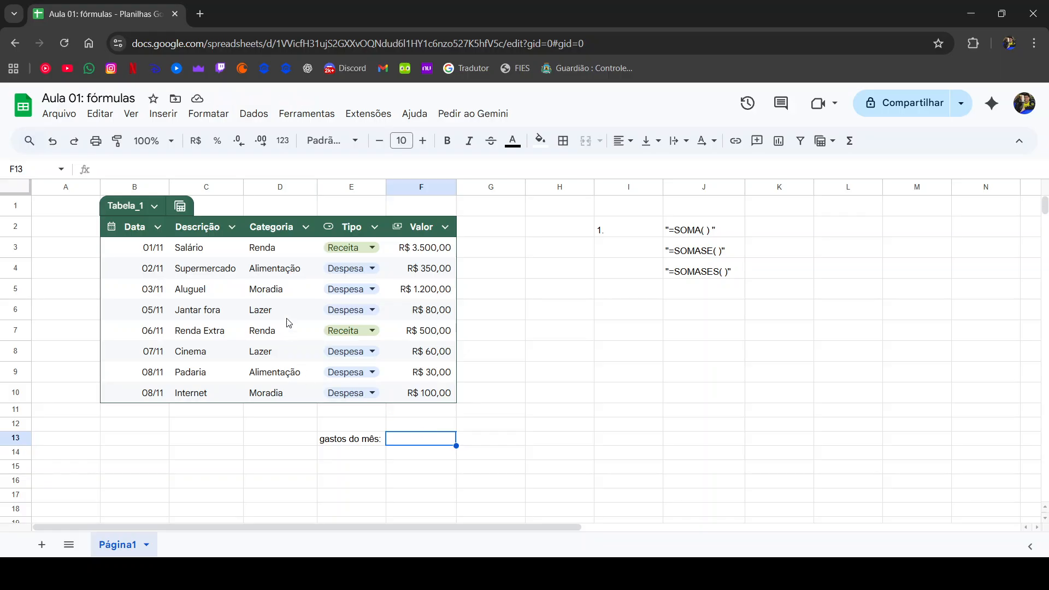
pyautogui.click(358, 247)
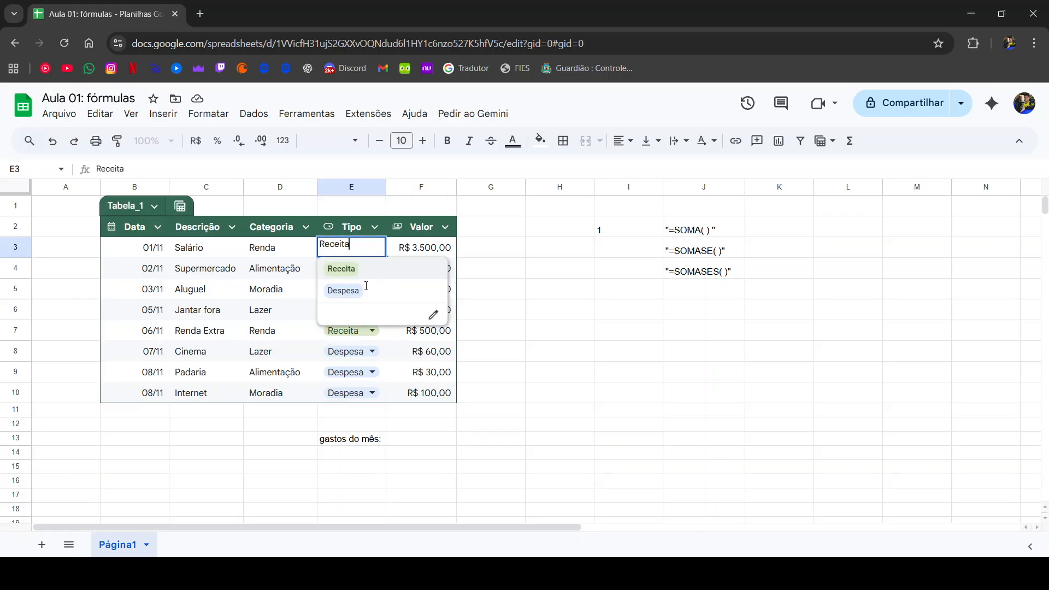
pyautogui.press('Return')
pyautogui.click(375, 338)
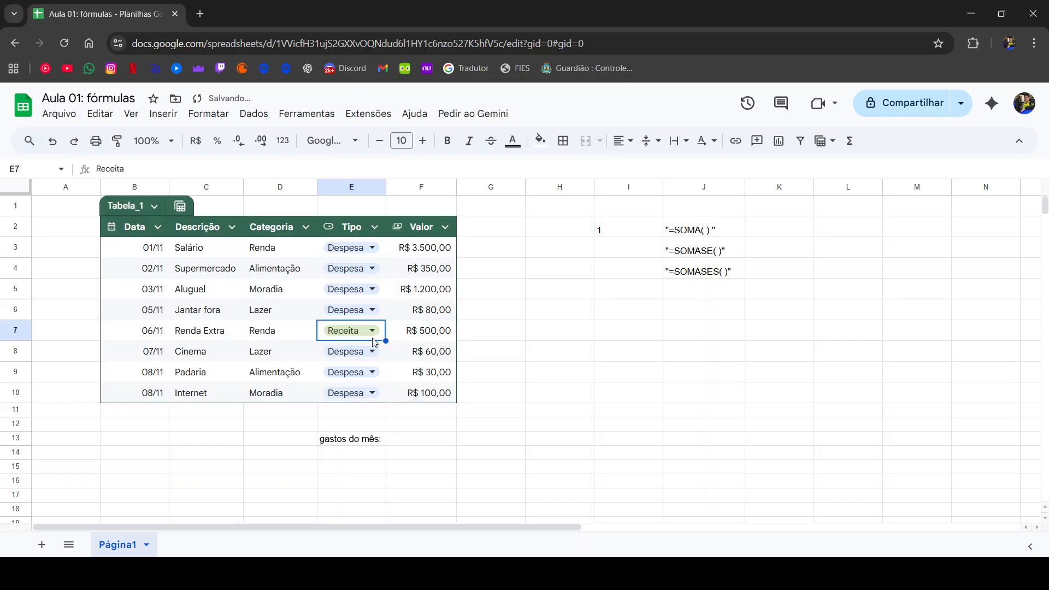
pyautogui.click(370, 333)
pyautogui.click(373, 377)
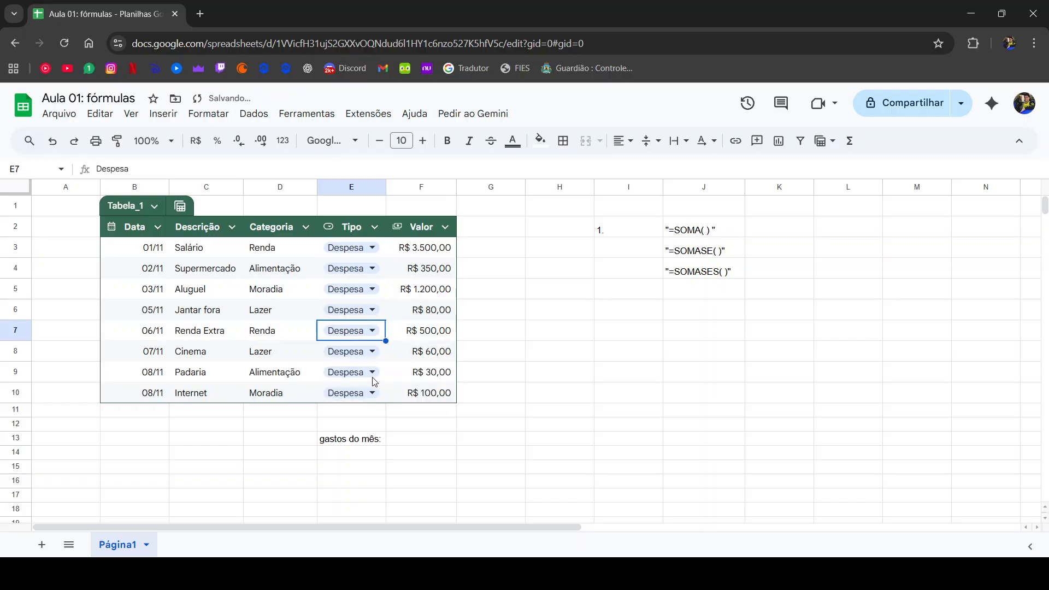
pyautogui.click(426, 439)
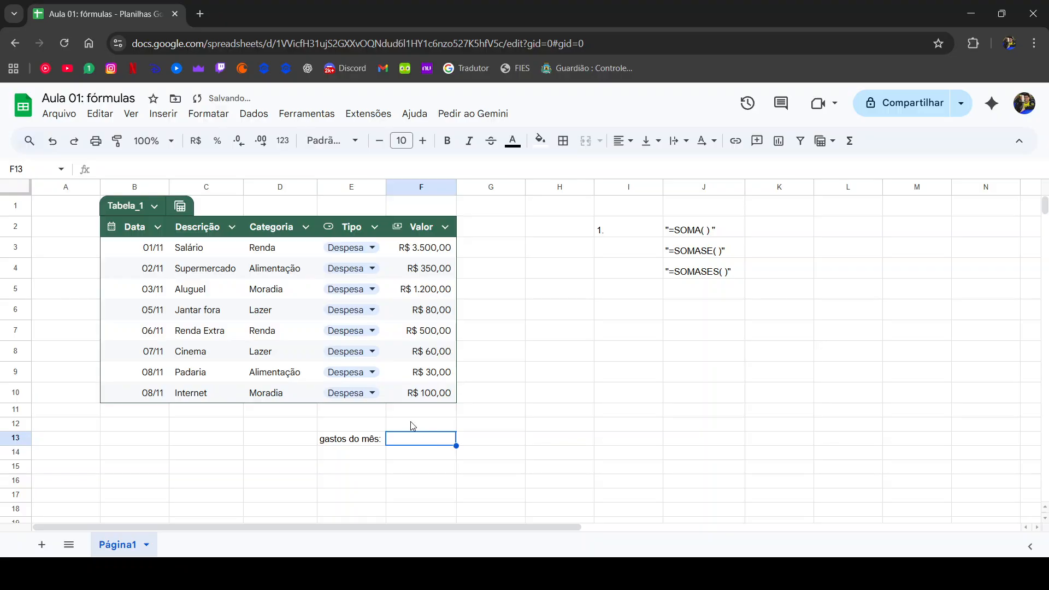
pyautogui.write('=som')
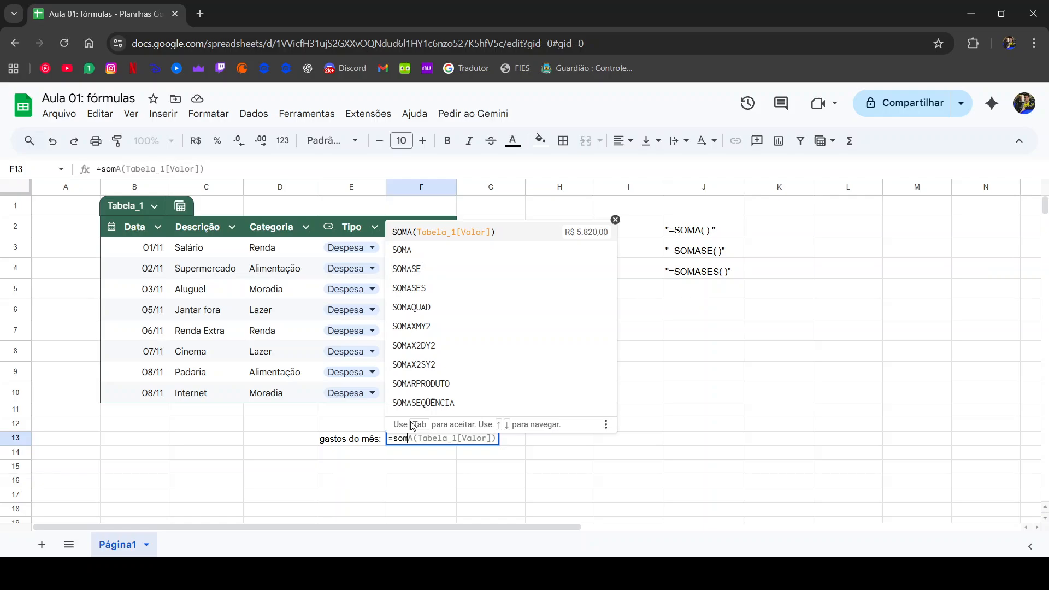
pyautogui.press('Tab')
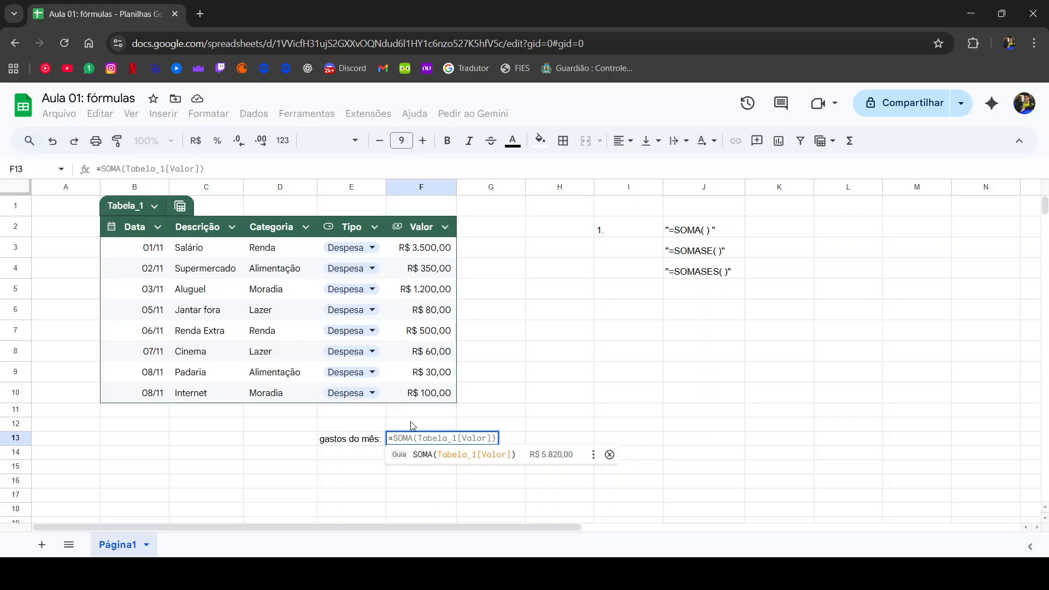
pyautogui.write('SOMA')
pyautogui.press('BackSpace')
pyautogui.press('BackSpace')
pyautogui.press('BackSpace')
pyautogui.press('BackSpace')
pyautogui.press('BackSpace')
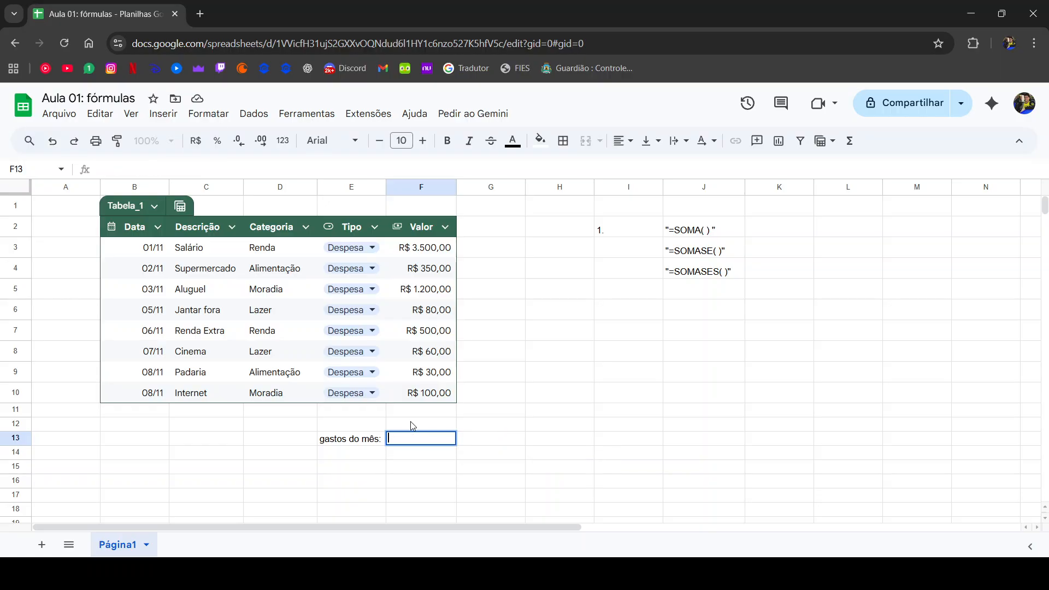
# - Total the Valor column in cell F13 with =SOMA(Tabela_1[Valor]), consulting the function's help on its arguments
pyautogui.write('=SOMA(')
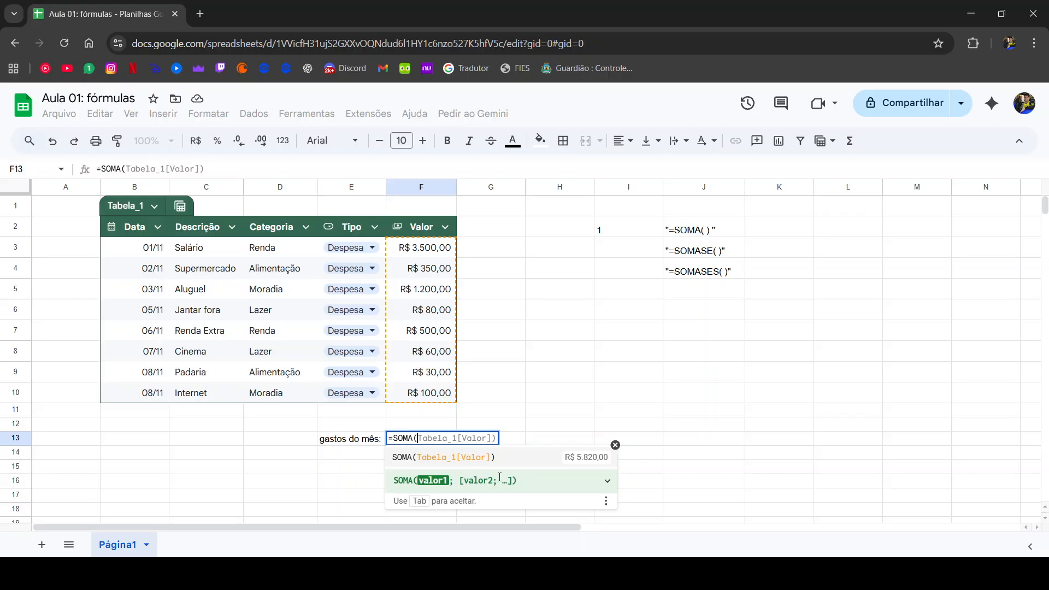
pyautogui.click(610, 482)
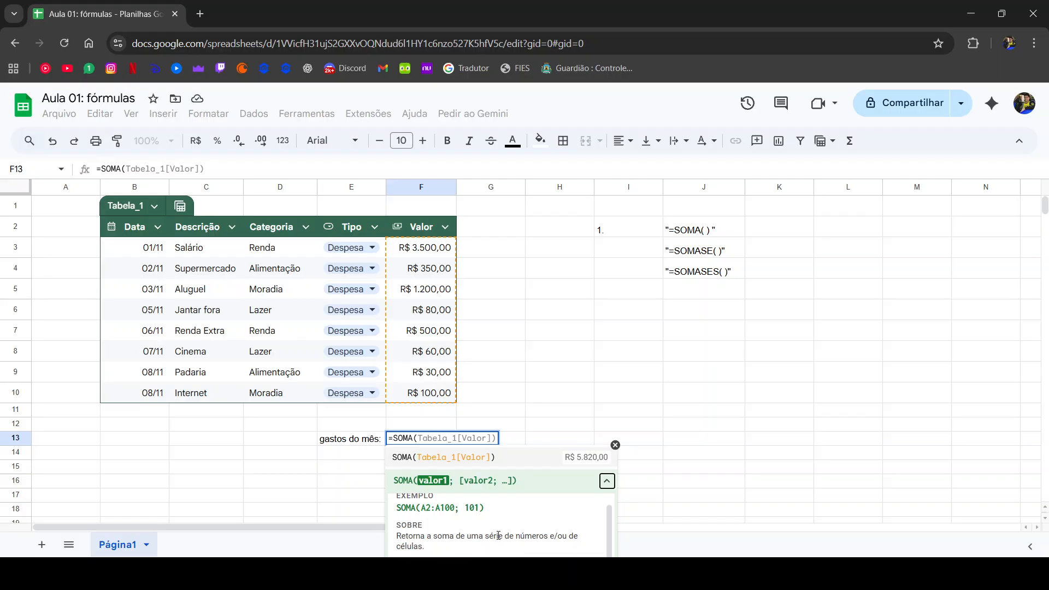
pyautogui.scroll(1, 498, 535)
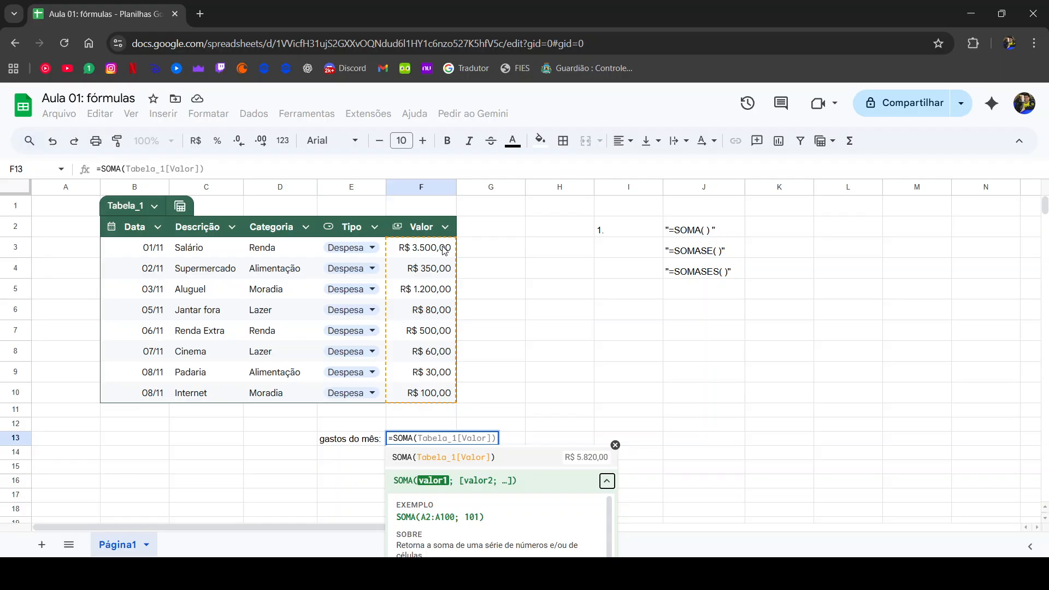
pyautogui.moveTo(446, 250); pyautogui.dragTo(445, 393)
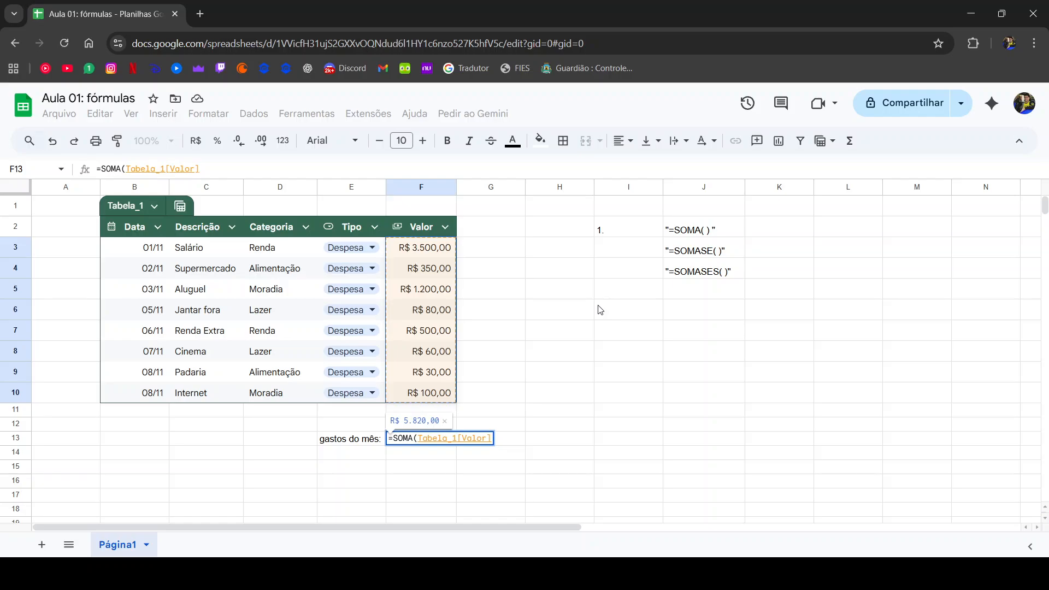
pyautogui.press('Return')
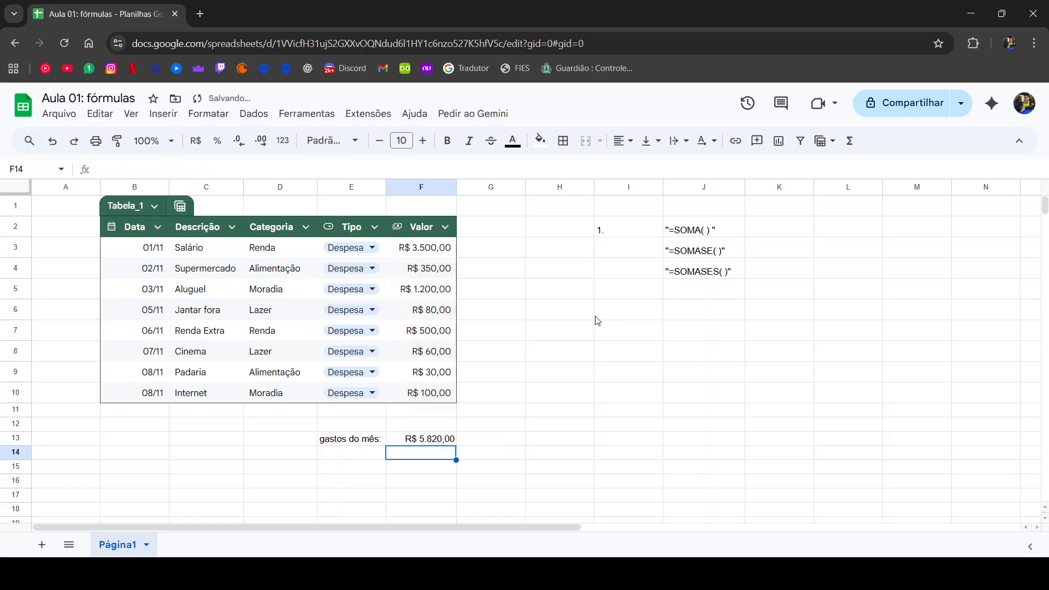
# - Check the SOMA formula in F13 against the entries of the Valor column
pyautogui.click(440, 443)
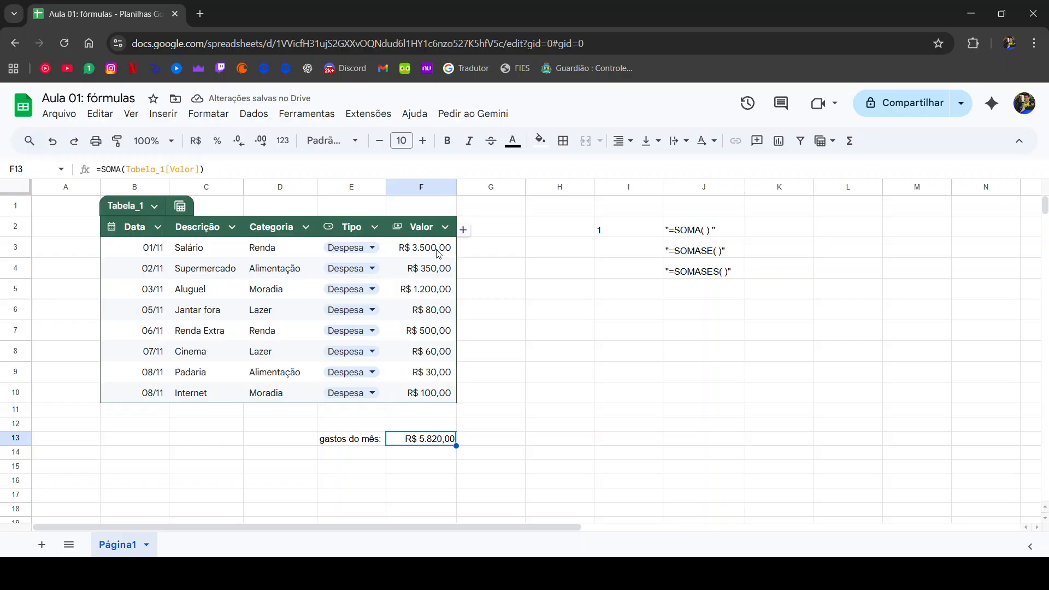
pyautogui.moveTo(437, 250); pyautogui.dragTo(438, 297)
pyautogui.press('Down')
pyautogui.press('Down')
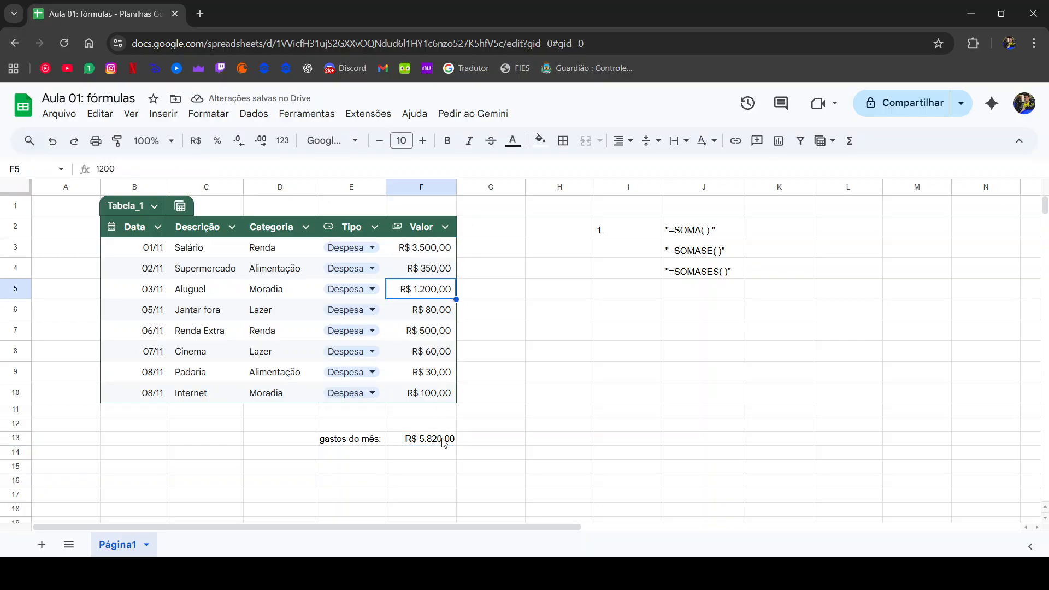
pyautogui.click(443, 444)
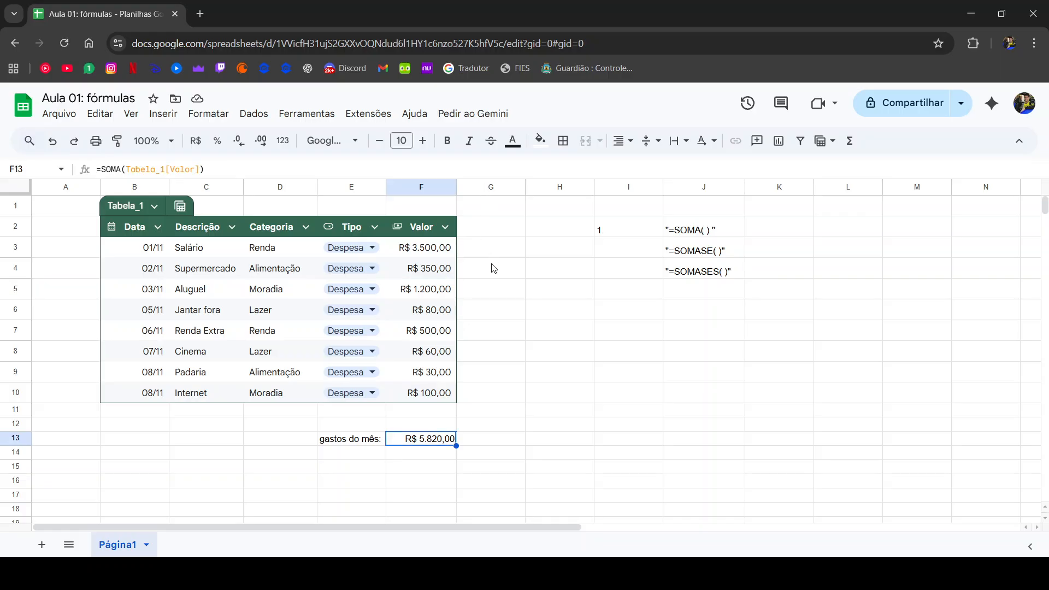
pyautogui.moveTo(493, 247); pyautogui.dragTo(503, 392)
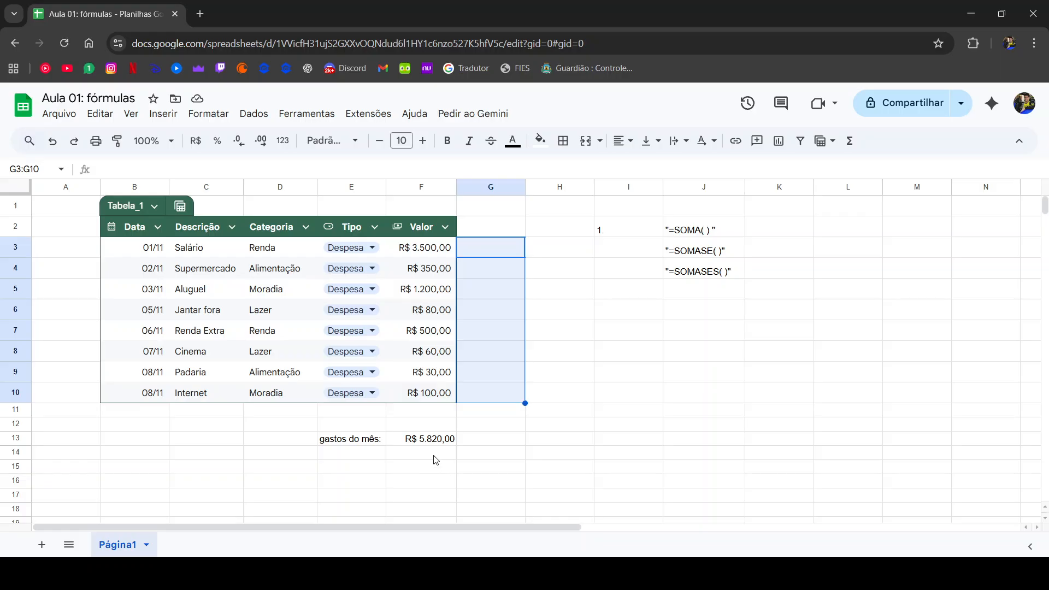
pyautogui.click(423, 439)
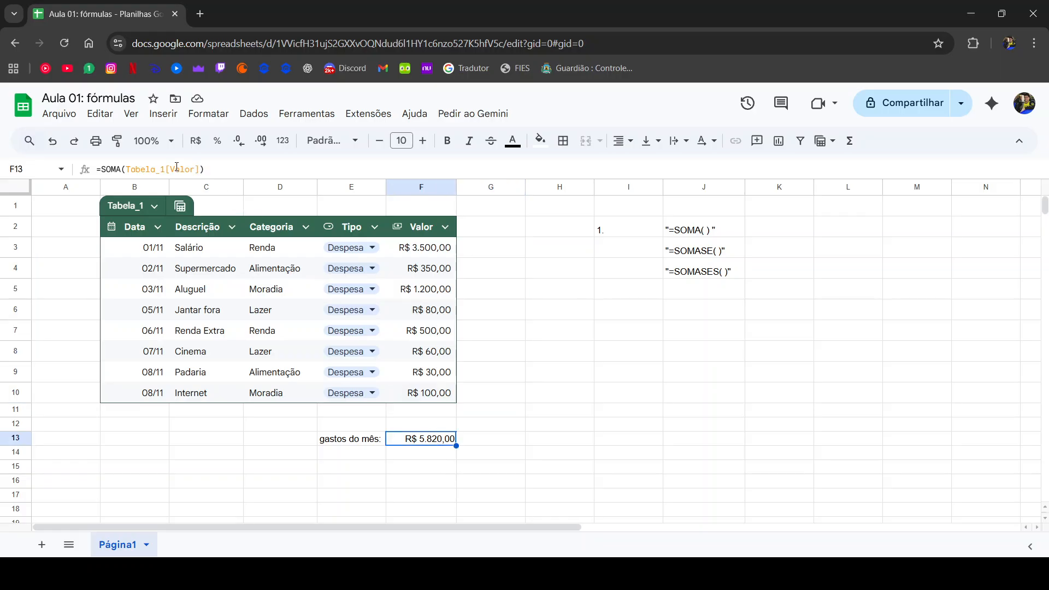
pyautogui.click(216, 167)
pyautogui.press('BackSpace')
pyautogui.press('BackSpace')
pyautogui.press('BackSpace')
pyautogui.press('BackSpace')
pyautogui.press('BackSpace')
pyautogui.press('BackSpace')
pyautogui.press('BackSpace')
pyautogui.press('BackSpace')
pyautogui.press('BackSpace')
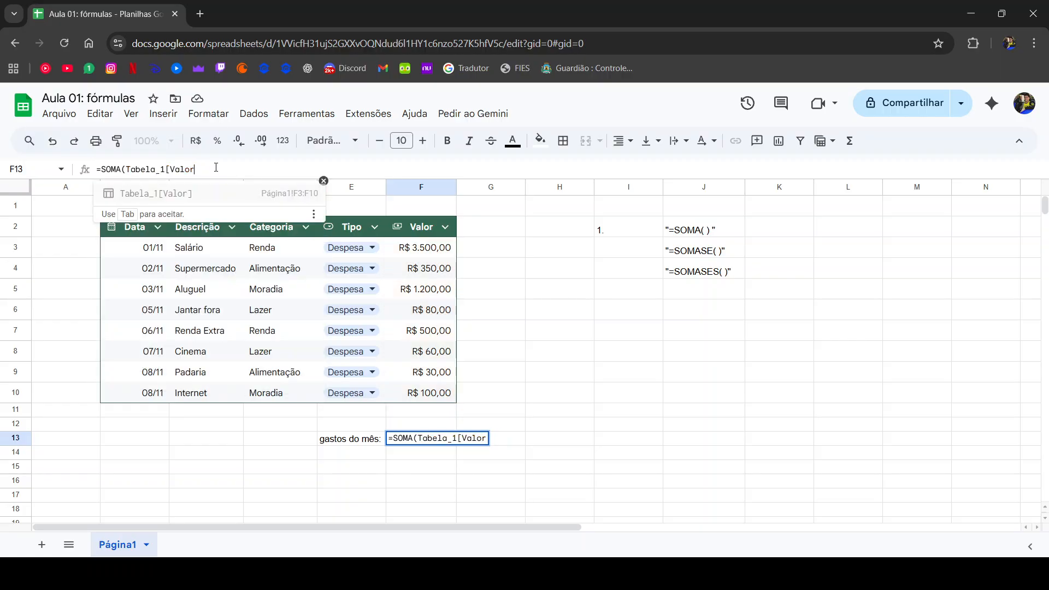
pyautogui.press('BackSpace')
pyautogui.press('BackSpace')
pyautogui.press('BackSpace')
pyautogui.press('BackSpace')
pyautogui.press('BackSpace')
pyautogui.press('BackSpace')
pyautogui.press('BackSpace')
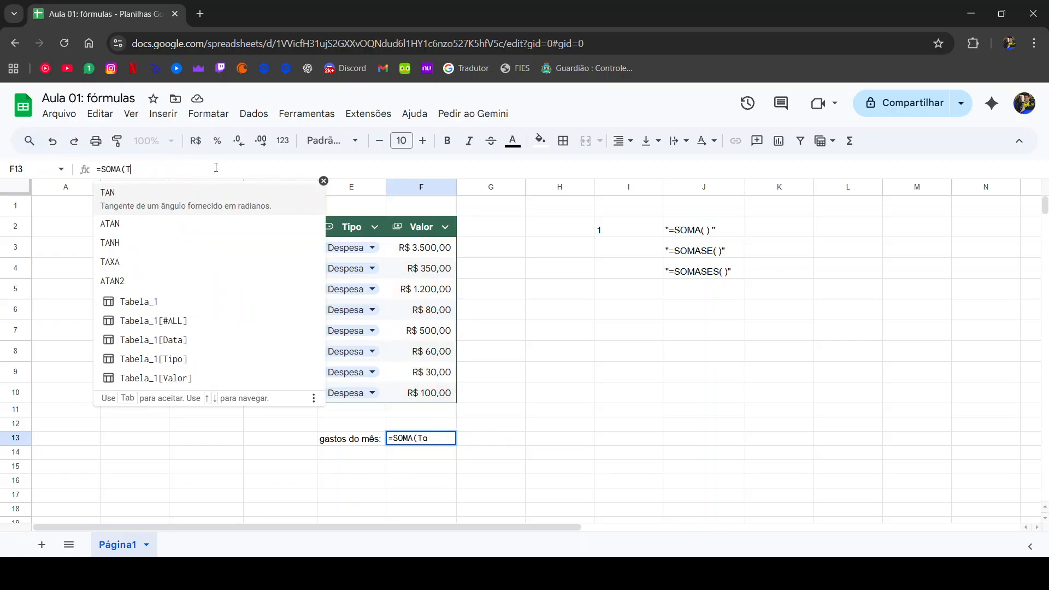
pyautogui.click(409, 247)
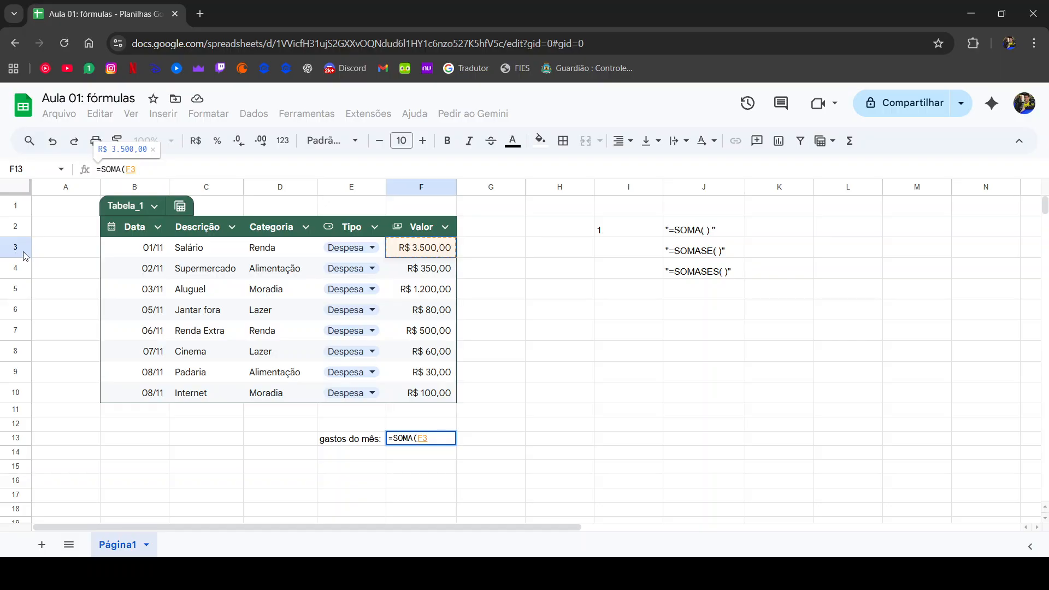
pyautogui.click(178, 167)
pyautogui.hotkey('ctrl', 'shift', 'Down')
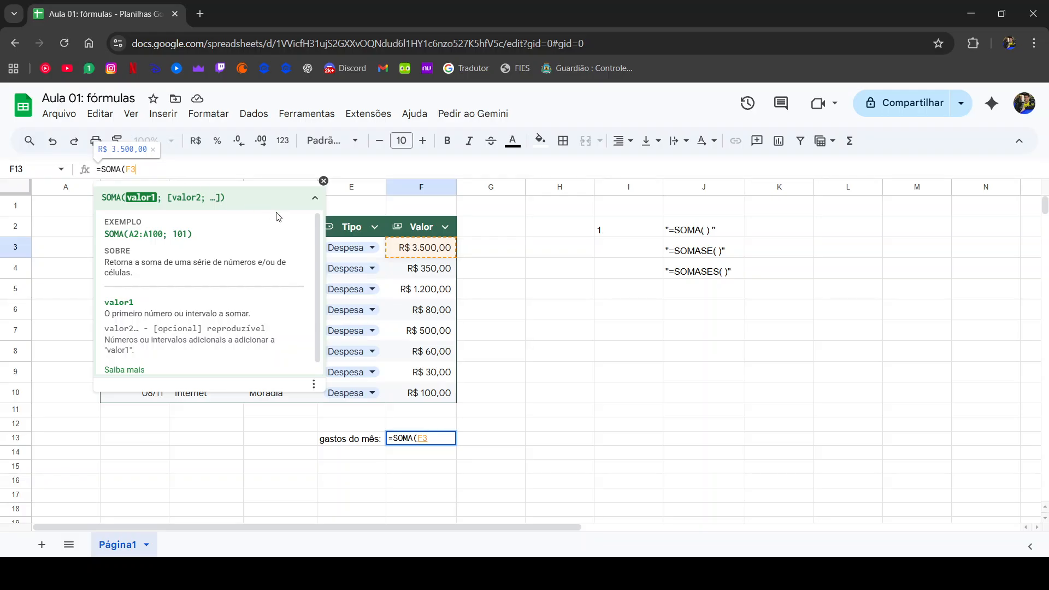
pyautogui.press('Return')
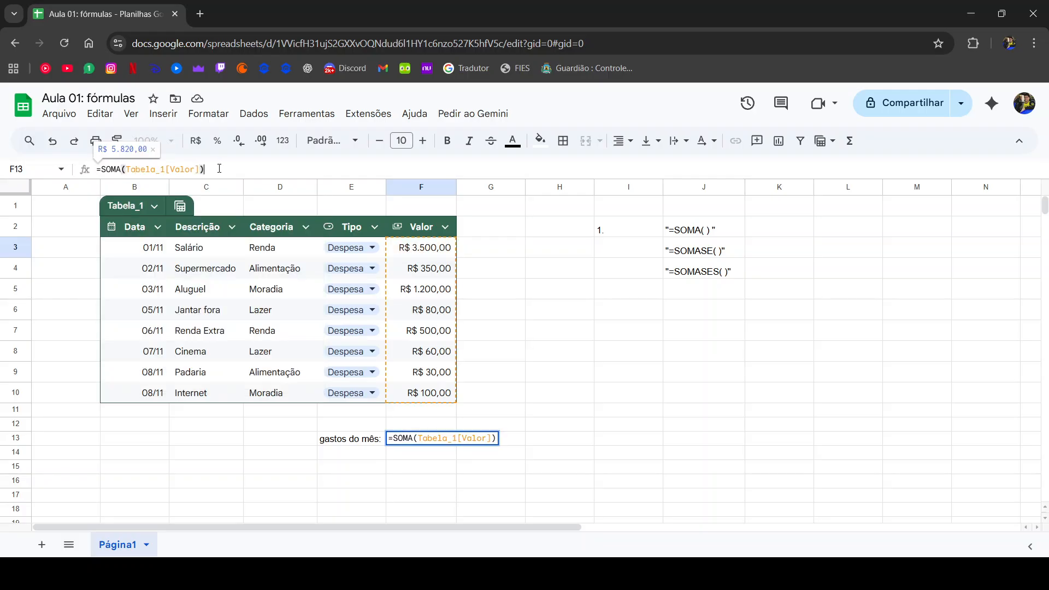
# - Replace the table reference in F13's SOMA formula with the cell range F3:F10
pyautogui.moveTo(220, 168); pyautogui.dragTo(129, 169)
pyautogui.write('T')
pyautogui.press('BackSpace')
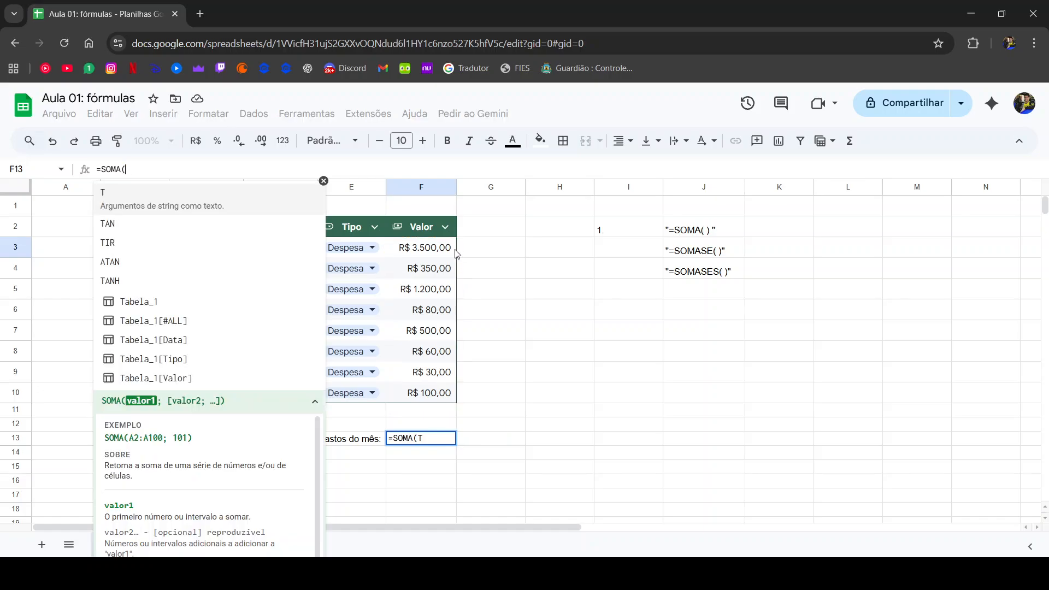
pyautogui.click(389, 247)
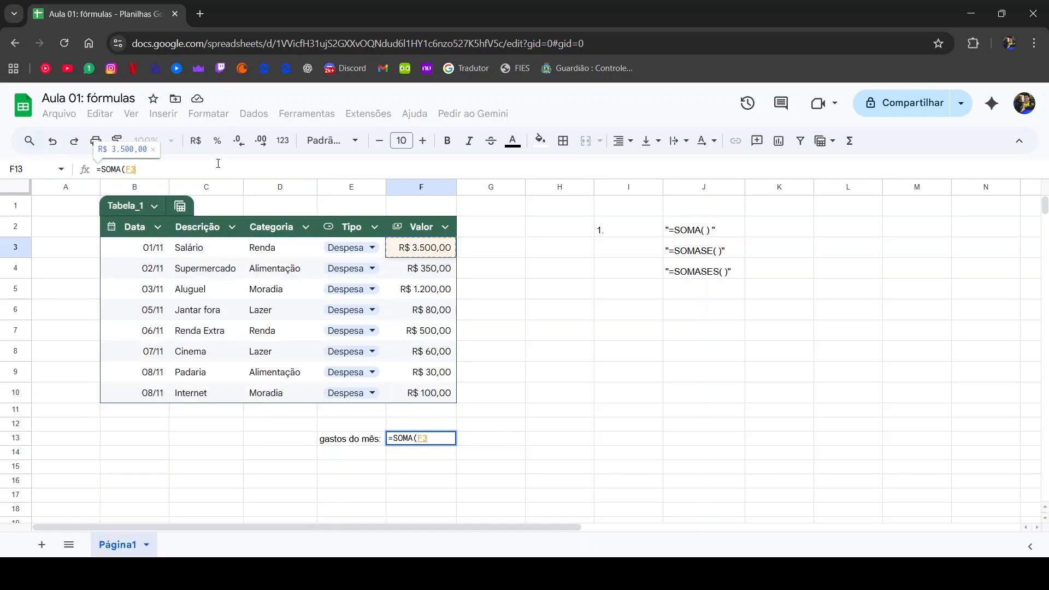
pyautogui.write(':')
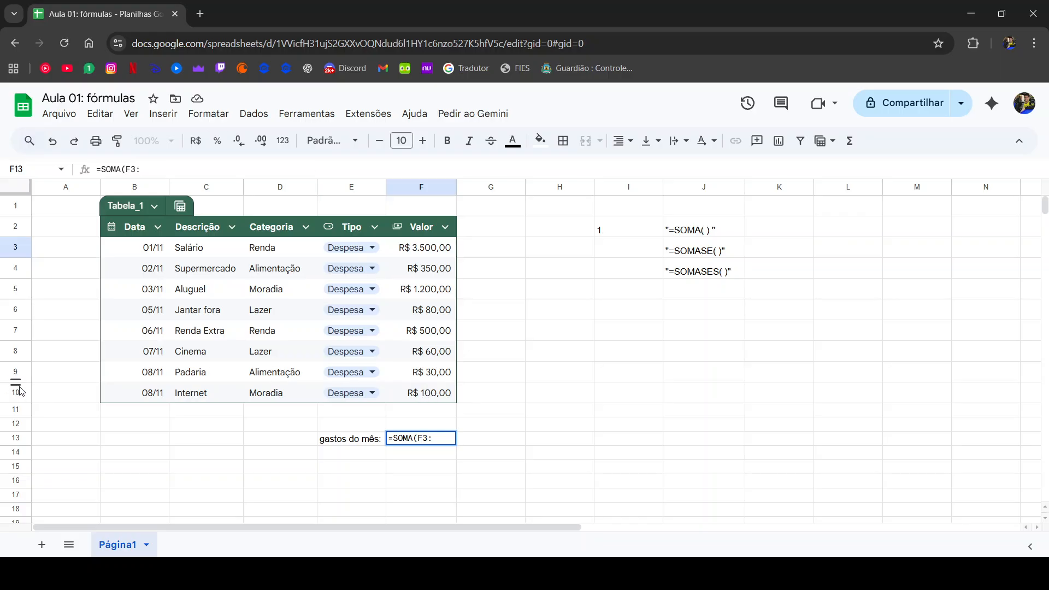
pyautogui.write('F10')
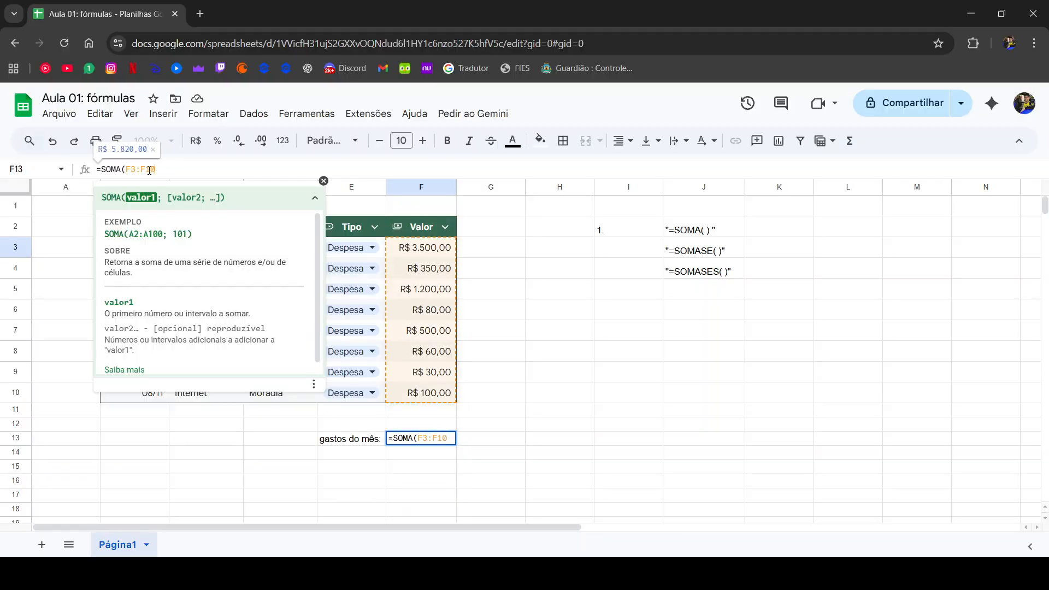
pyautogui.press('Return')
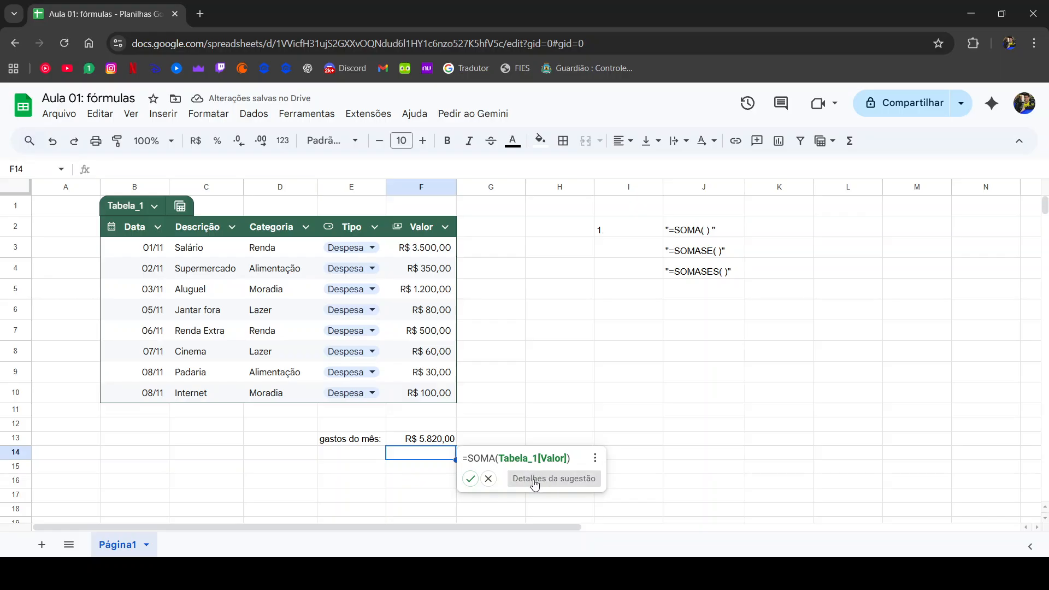
# - Accept the suggested formula =SOMA(Tabela_1[Valor]) for the monthly total and review it in F13
pyautogui.click(473, 482)
pyautogui.click(452, 438)
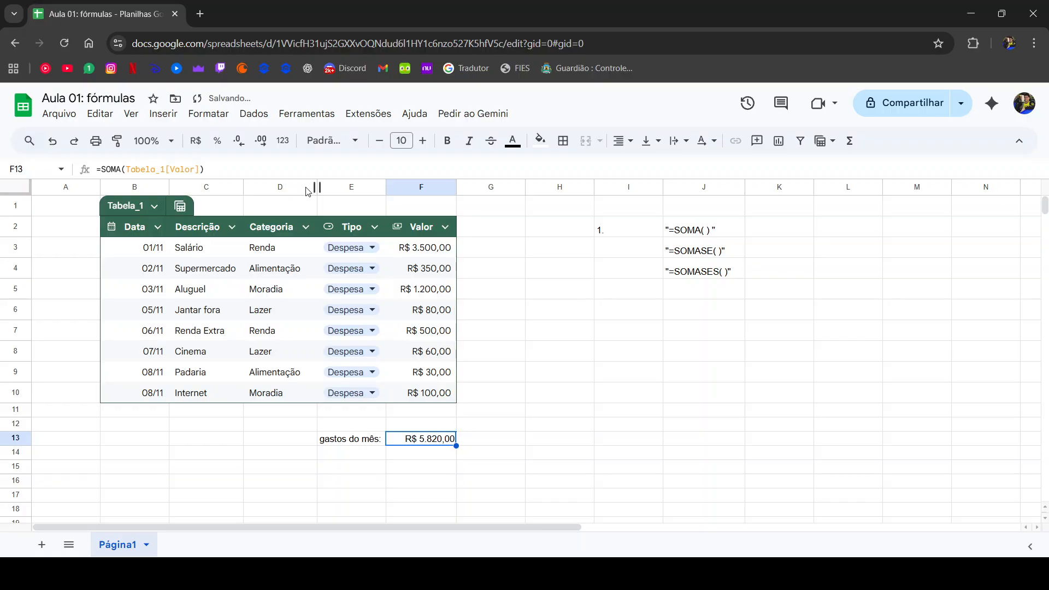
pyautogui.click(271, 169)
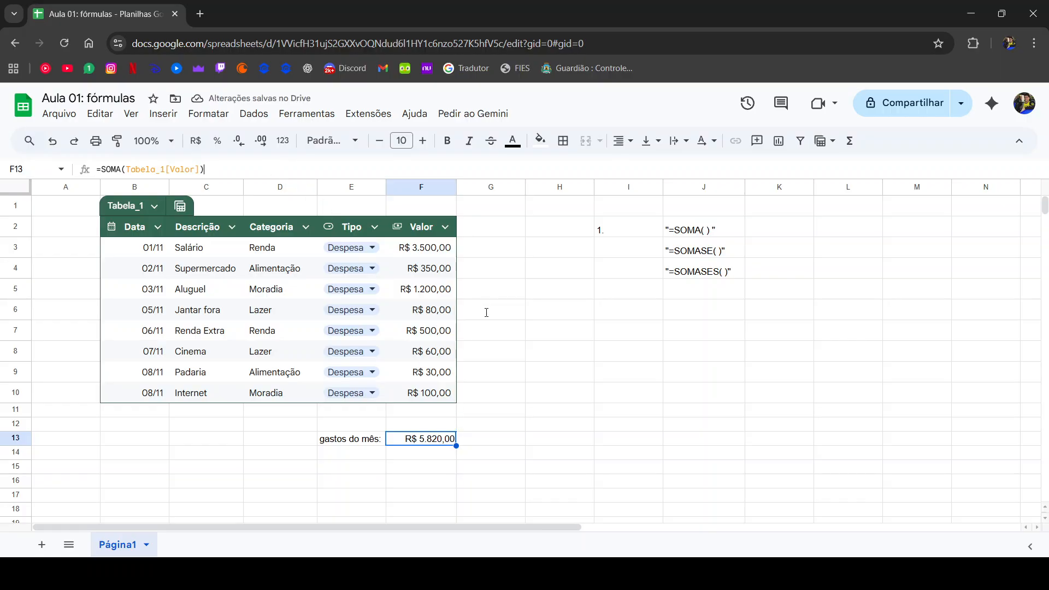
pyautogui.click(522, 319)
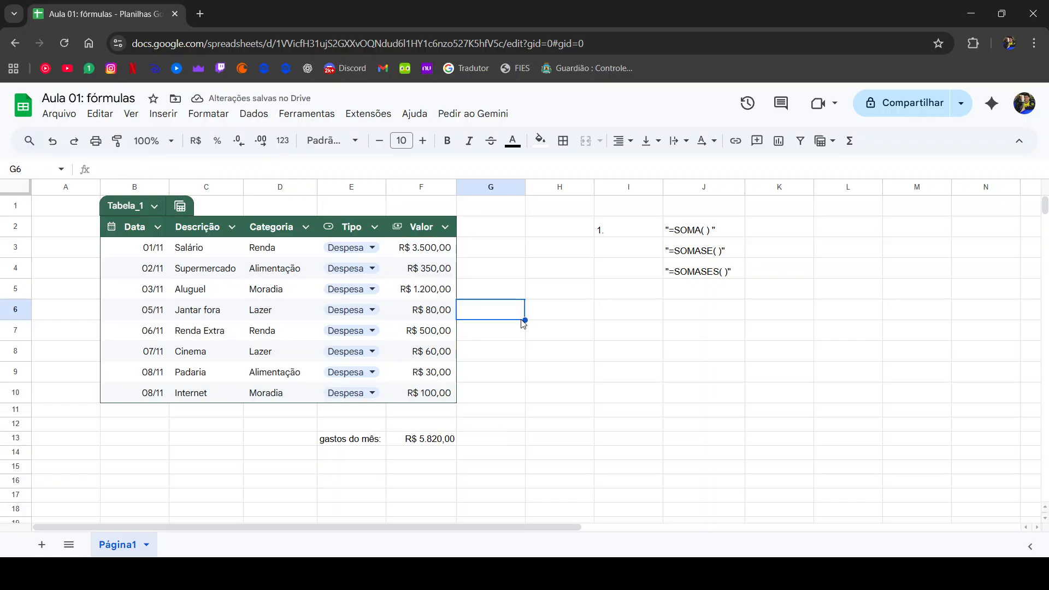
# - Set the Tipo of the Salário and Renda Extra rows back to Receita
pyautogui.click(359, 457)
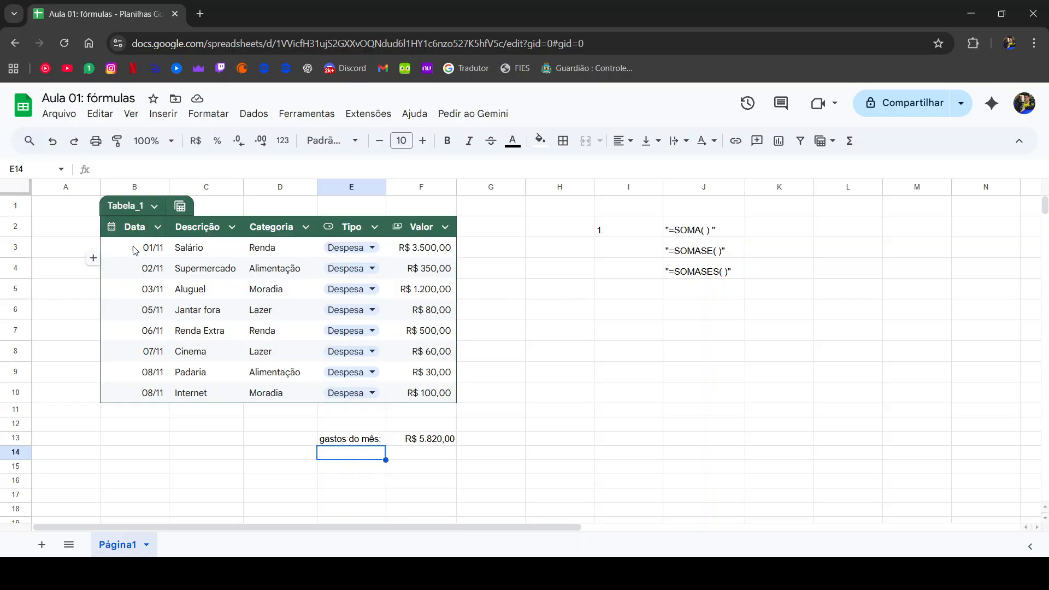
pyautogui.click(202, 328)
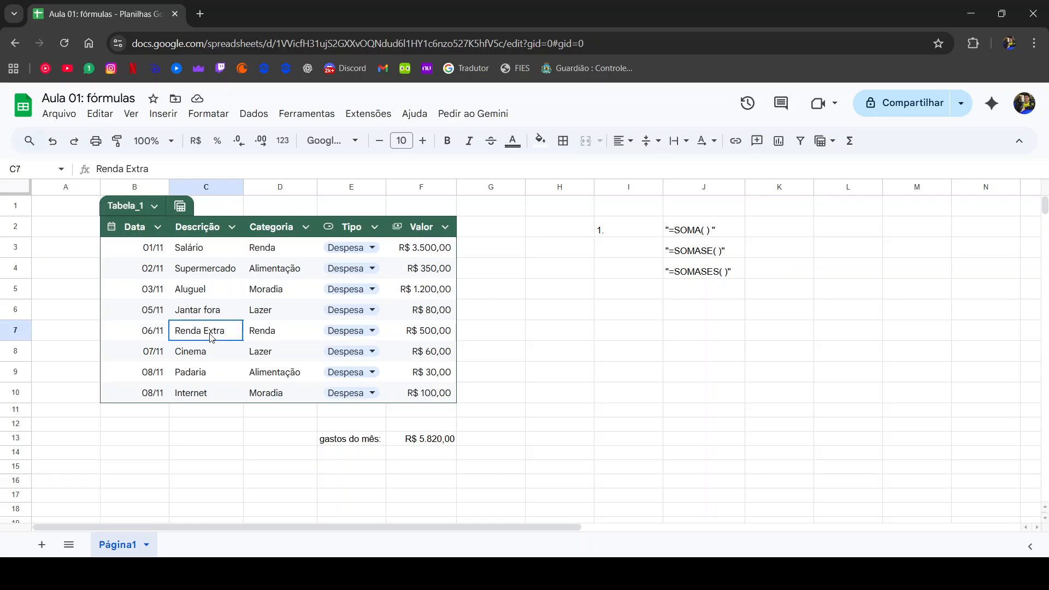
pyautogui.click(351, 256)
pyautogui.click(368, 276)
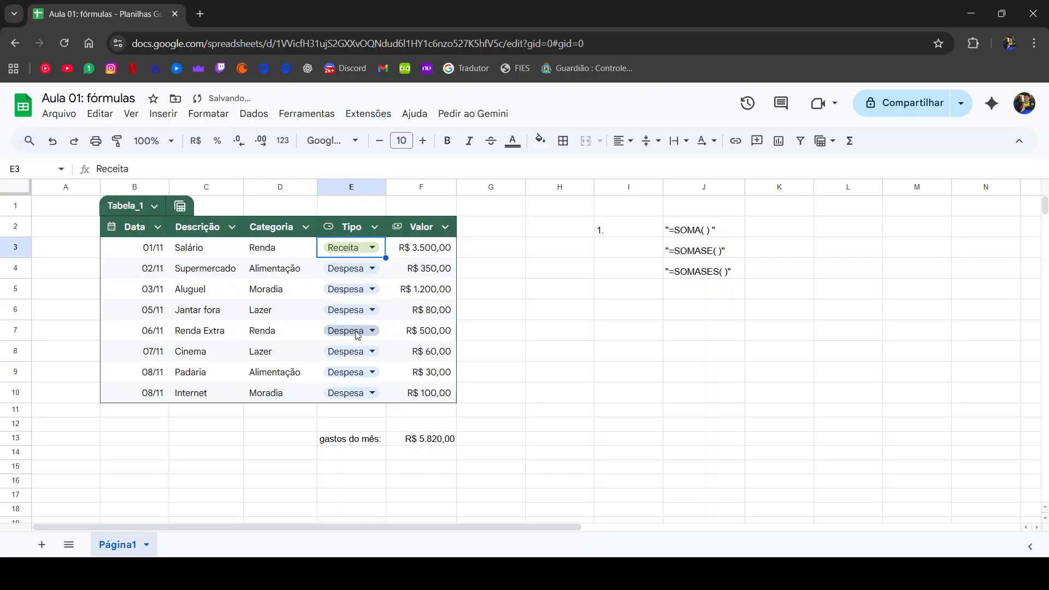
pyautogui.click(371, 331)
pyautogui.click(356, 358)
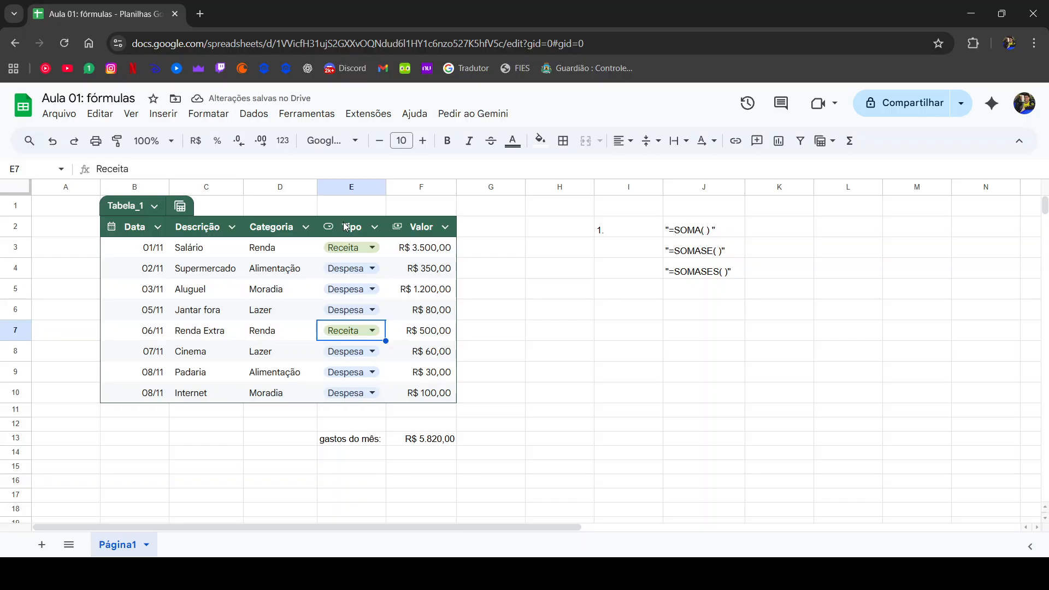
# - Choose Receita as the Tipo of the Salário row
pyautogui.click(350, 245)
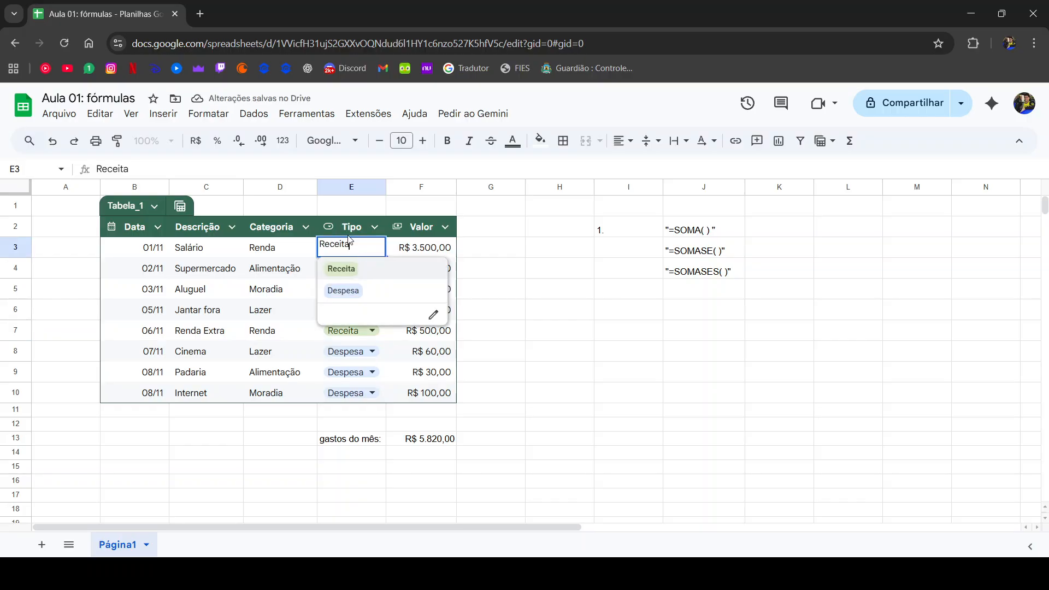
pyautogui.click(353, 269)
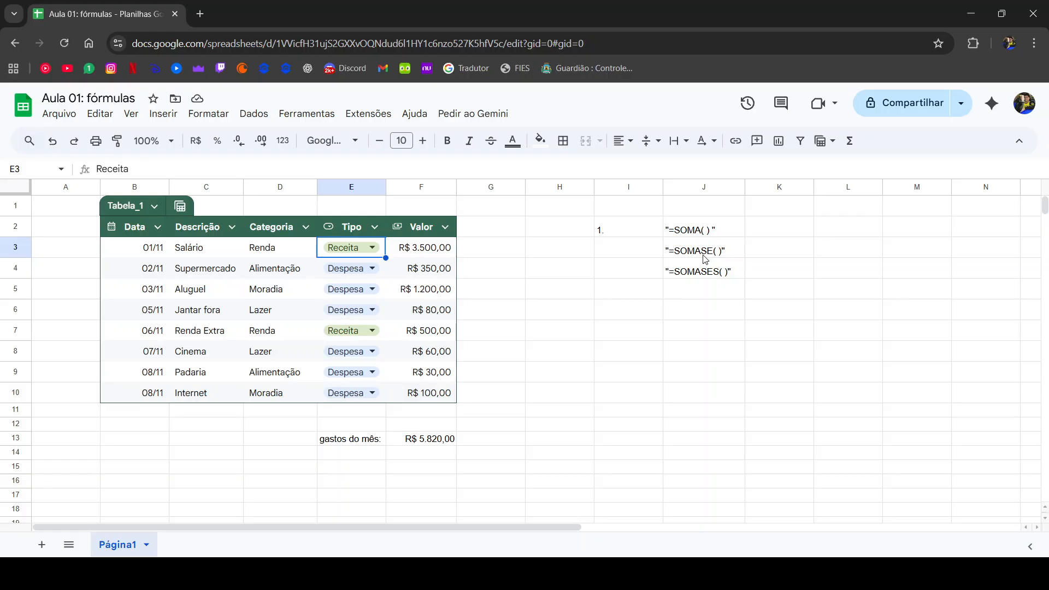
# - Enter the label "receita do mês:" in E14, below the gastos do mês: label
pyautogui.click(350, 454)
pyautogui.write('gas')
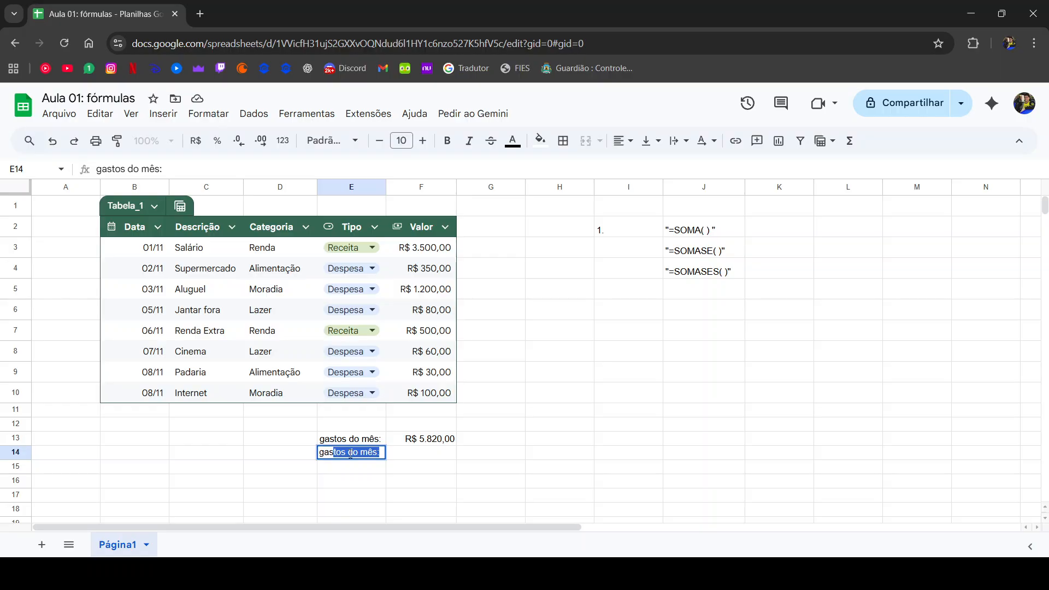
pyautogui.press('BackSpace')
pyautogui.press('BackSpace')
pyautogui.press('BackSpace')
pyautogui.press('BackSpace')
pyautogui.write('GAST')
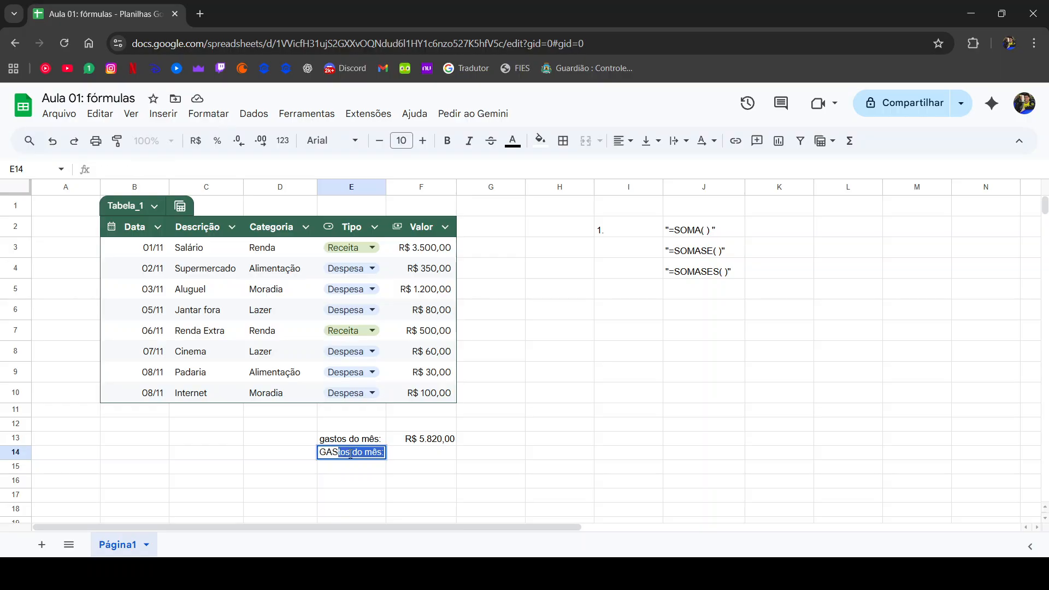
pyautogui.press('BackSpace')
pyautogui.press('BackSpace')
pyautogui.press('BackSpace')
pyautogui.press('BackSpace')
pyautogui.write('gasto')
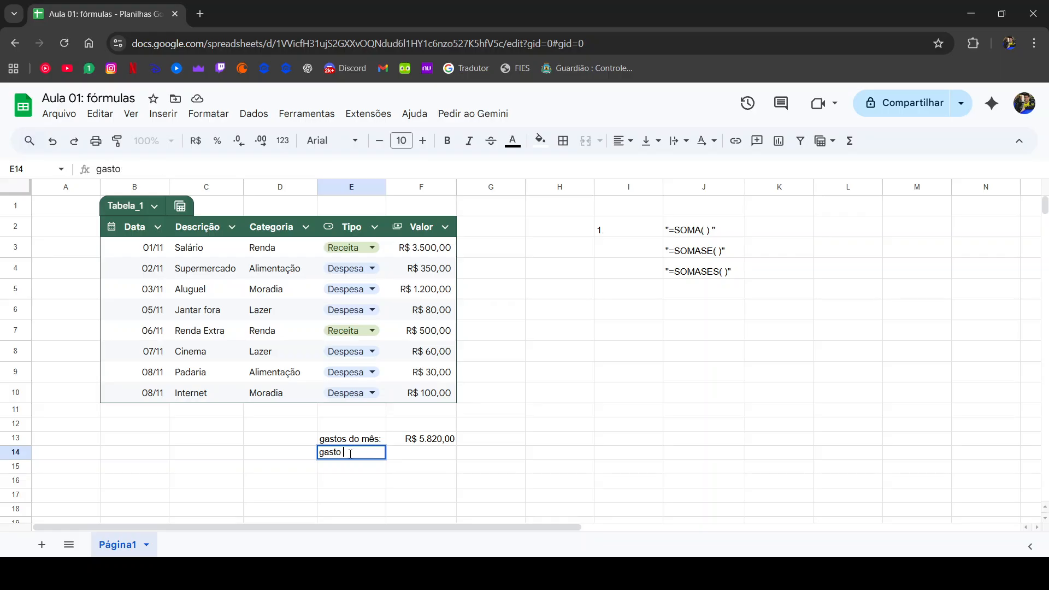
pyautogui.press('BackSpace')
pyautogui.press('BackSpace')
pyautogui.press('BackSpace')
pyautogui.press('BackSpace')
pyautogui.press('BackSpace')
pyautogui.press('BackSpace')
pyautogui.write('receita ')
pyautogui.write('do p')
pyautogui.press('BackSpace')
pyautogui.write('mês:')
pyautogui.press('Return')
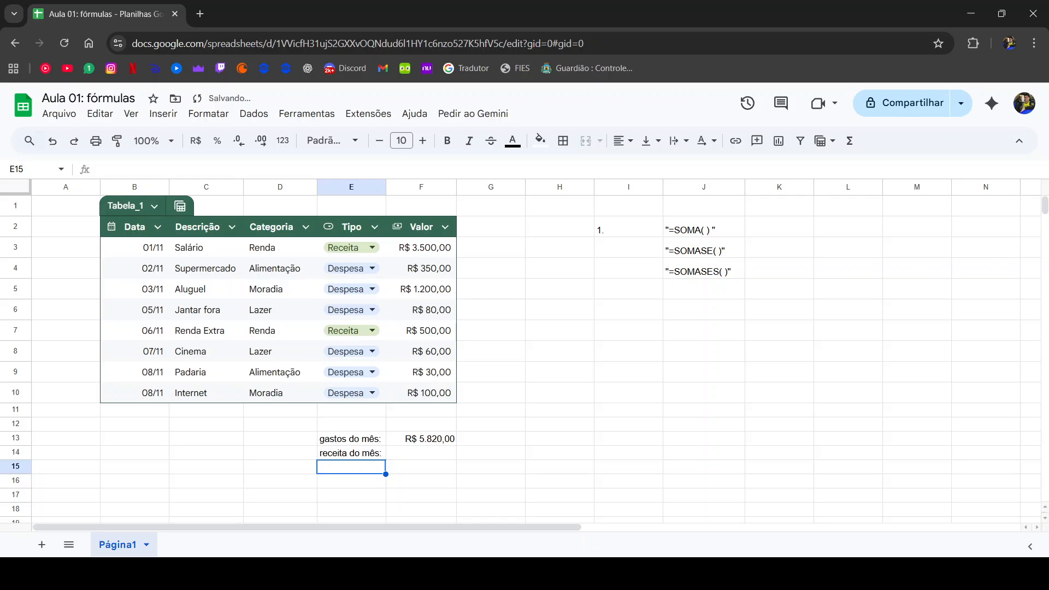
# - Copy the "=SOMA( )" note from J2 into G13, beside the gastos do mês: total
pyautogui.click(407, 456)
pyautogui.click(693, 234)
pyautogui.hotkey('ctrl', 'c')
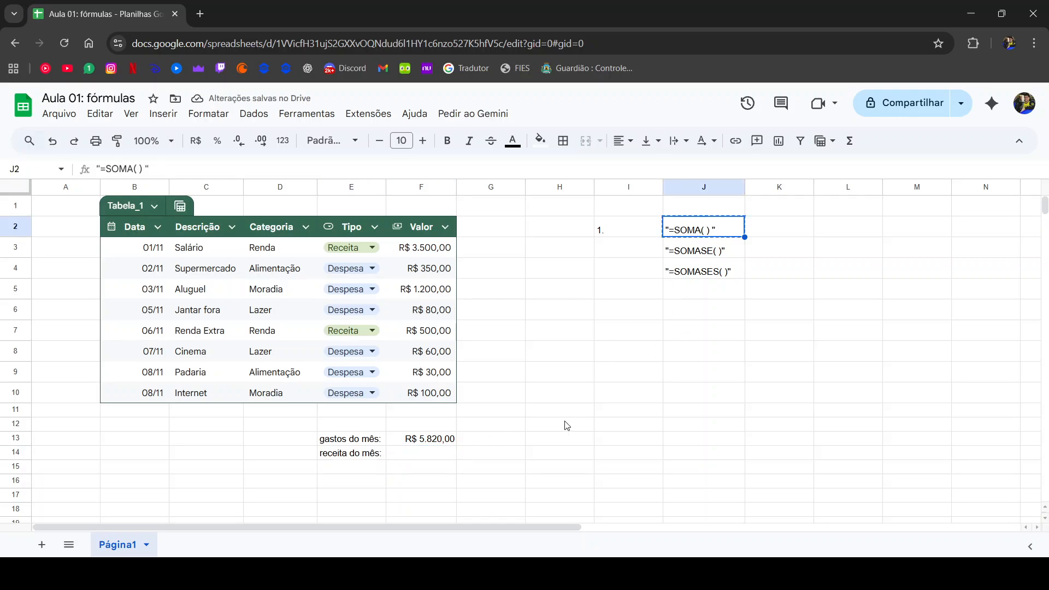
pyautogui.click(507, 439)
pyautogui.hotkey('ctrl', 'v')
pyautogui.click(522, 468)
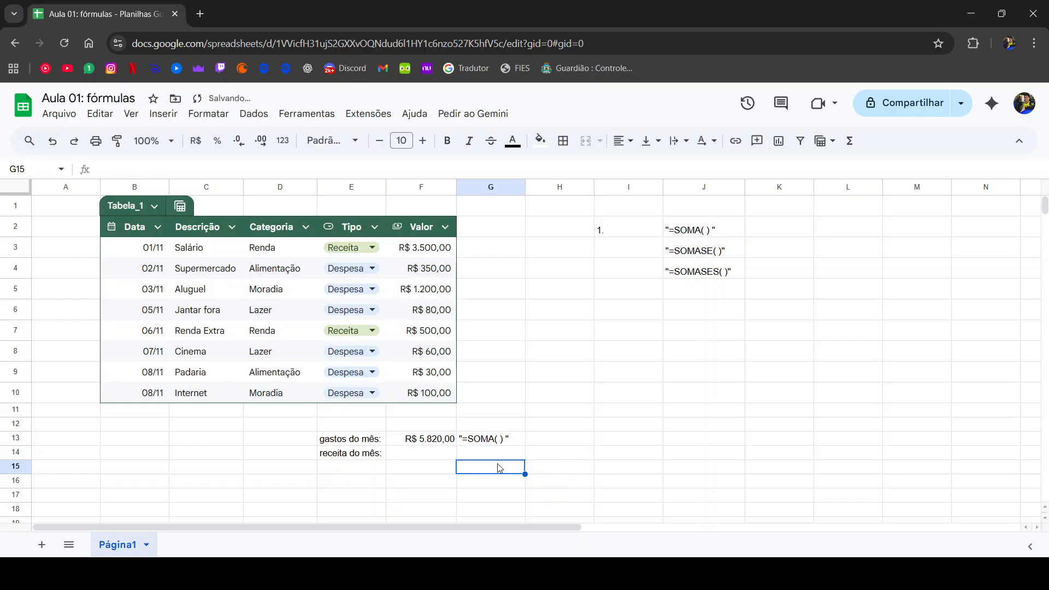
# - Fill the "=SOMA( )" note from G13 across to H13 and clear G13
pyautogui.click(503, 439)
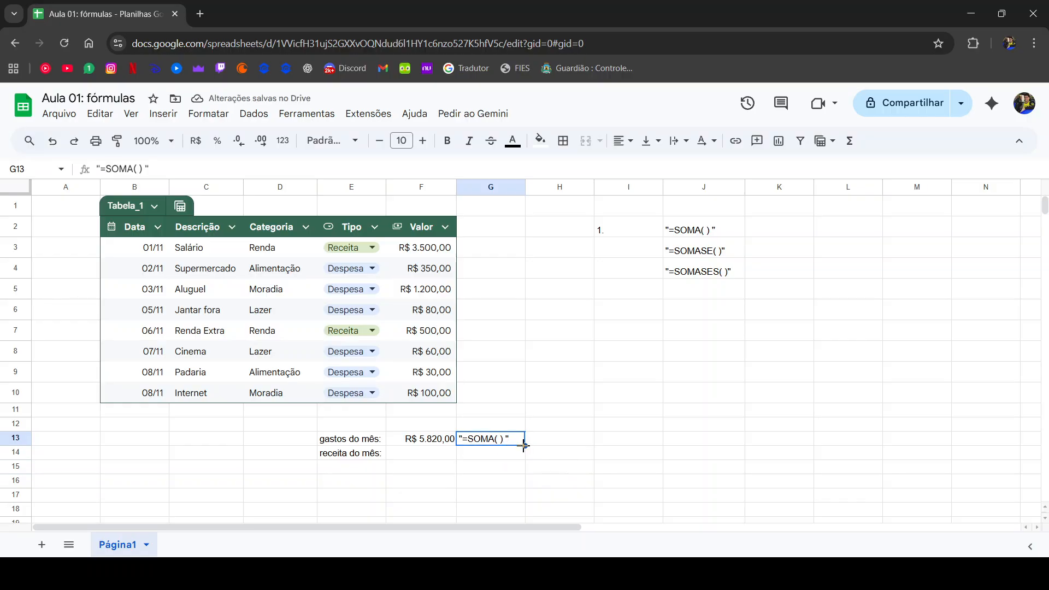
pyautogui.moveTo(525, 446); pyautogui.dragTo(538, 446)
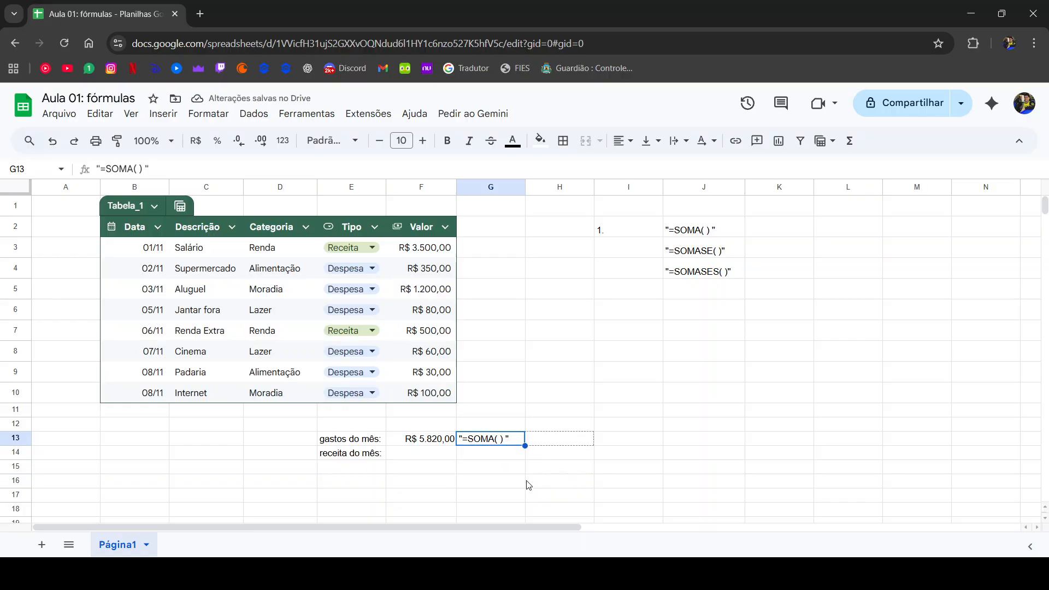
pyautogui.click(516, 441)
pyautogui.press('Delete')
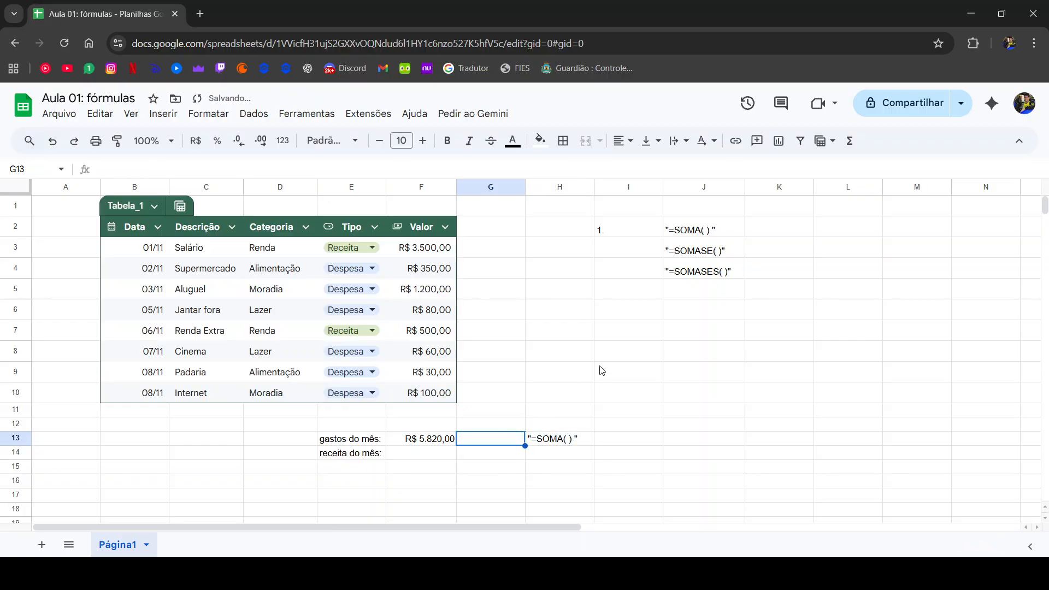
# - Copy the "=SOMASE( )" note from J3 into H14
pyautogui.click(687, 254)
pyautogui.hotkey('ctrl', 'c')
pyautogui.click(557, 457)
pyautogui.hotkey('ctrl', 'v')
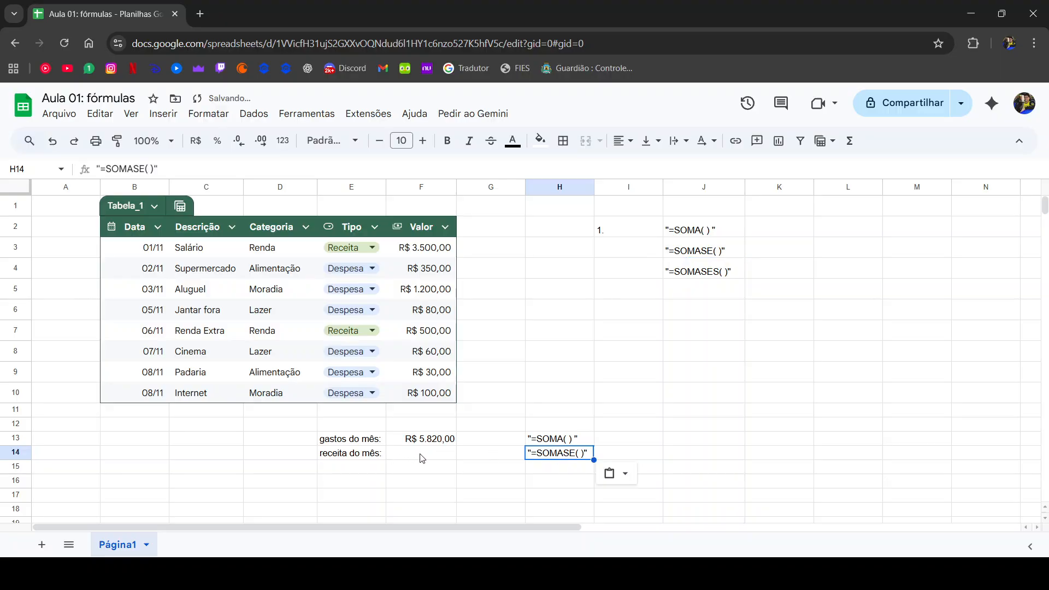
# - Start a SOMASE formula in F14 with the table's Tipo column, Tabela_1[Tipo], as the test range
pyautogui.click(421, 456)
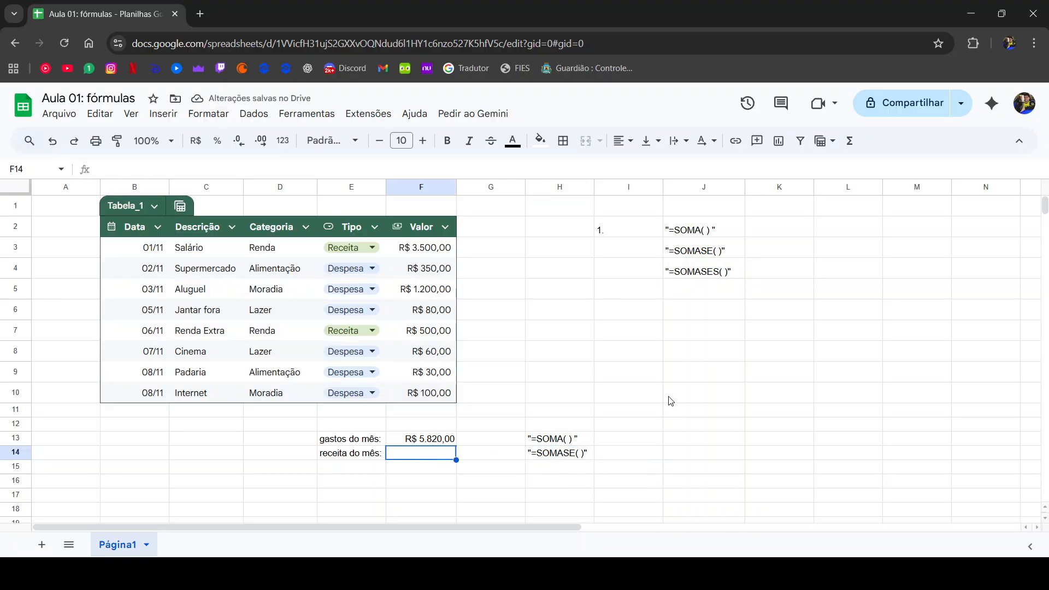
pyautogui.write('=soma(')
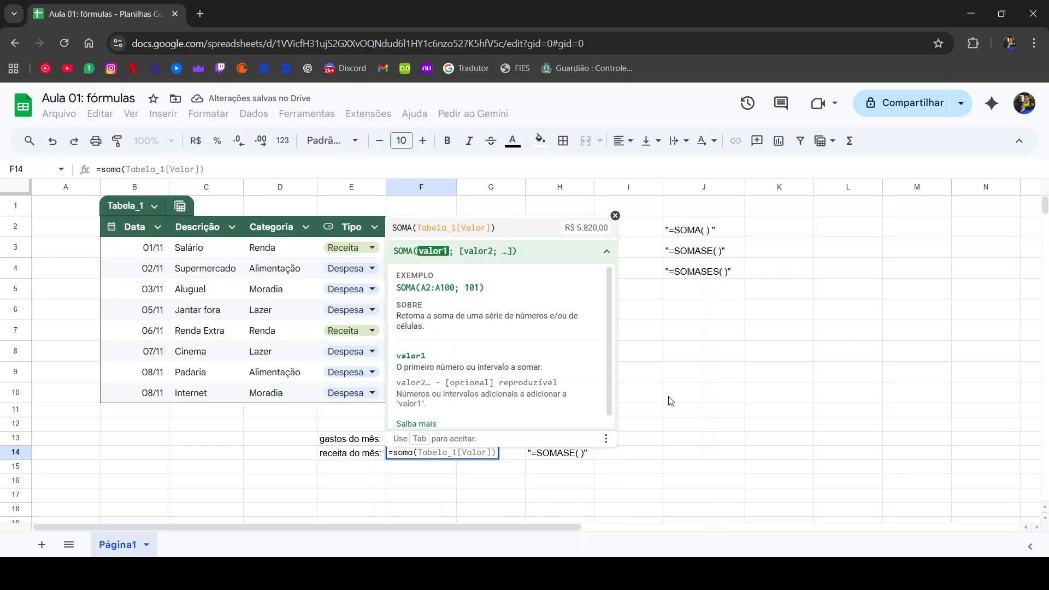
pyautogui.press('BackSpace')
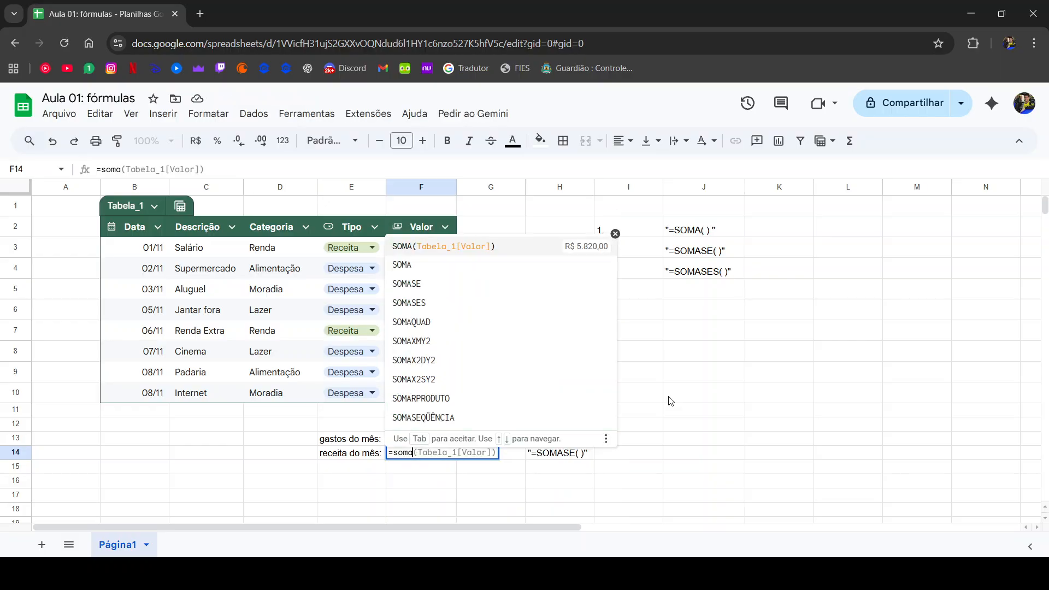
pyautogui.write('se')
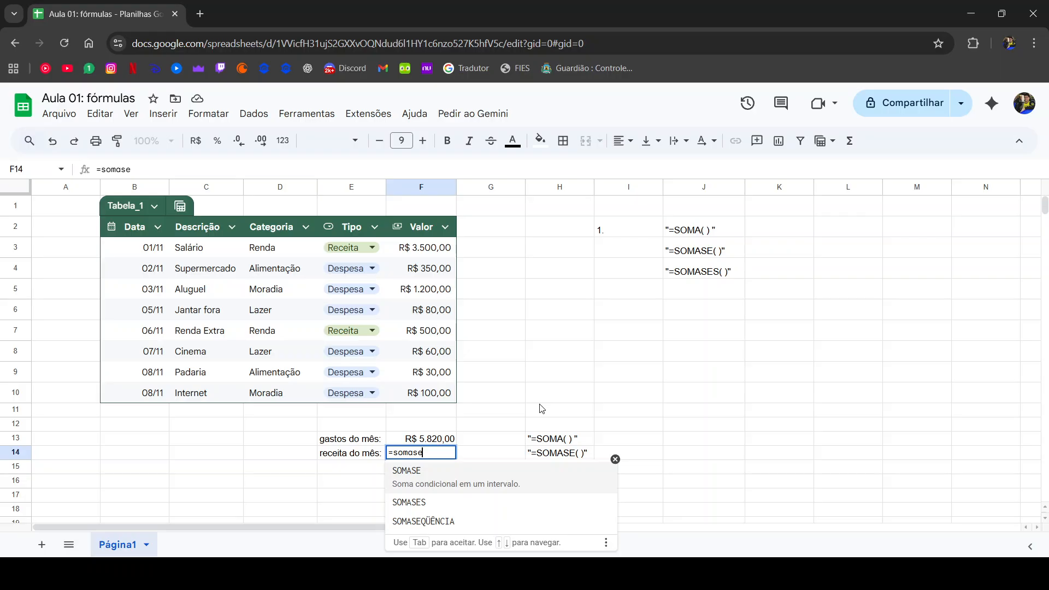
pyautogui.write('(')
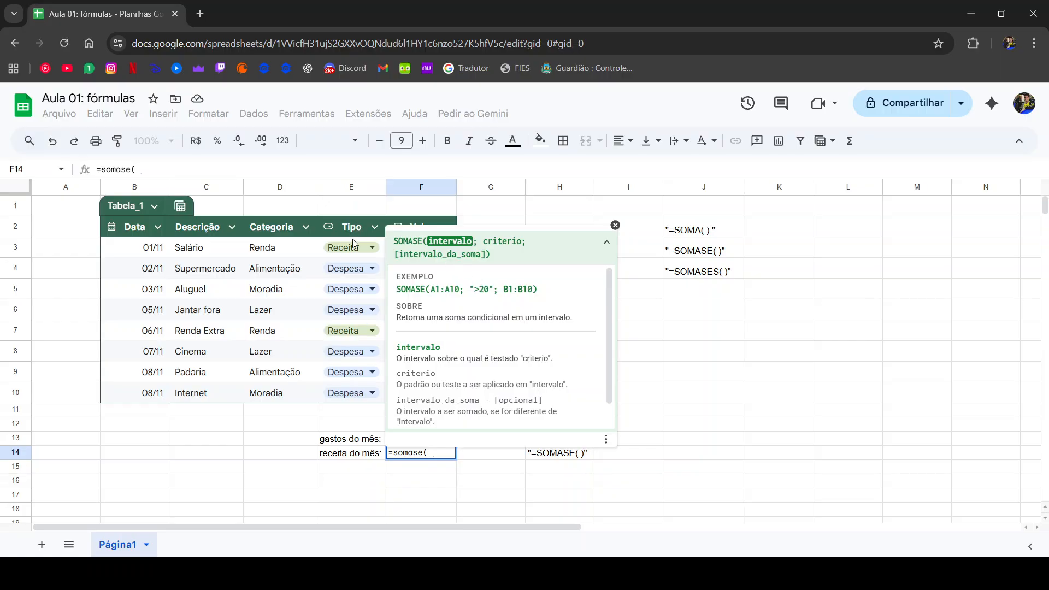
pyautogui.click(316, 252)
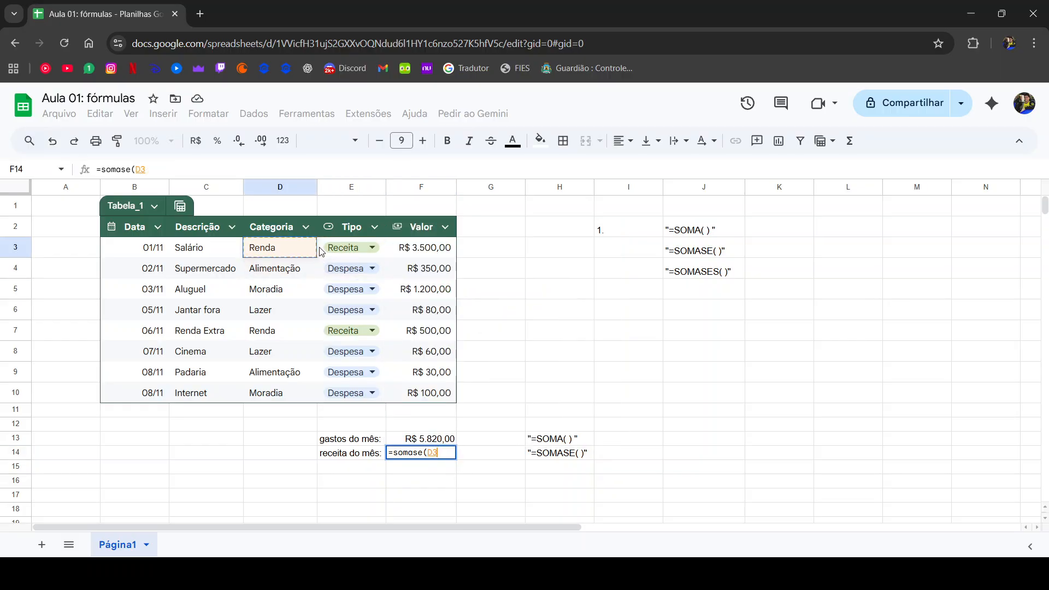
pyautogui.moveTo(328, 251); pyautogui.dragTo(339, 394)
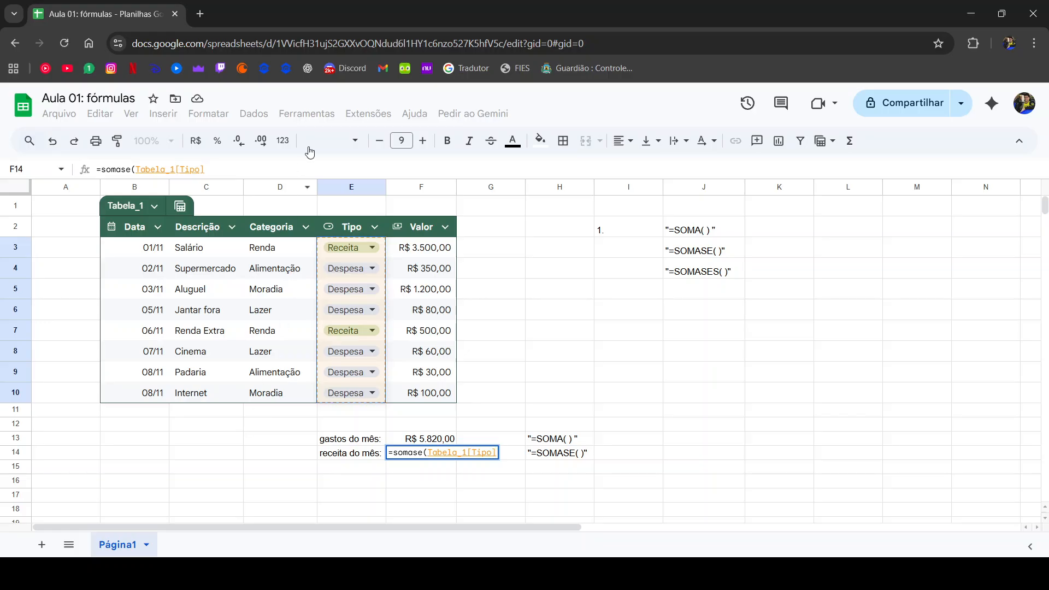
# - Complete F14's SOMASE formula with the criterion "Receita" and the Valor column, Tabela_1[Valor], as the sum range
pyautogui.click(219, 172)
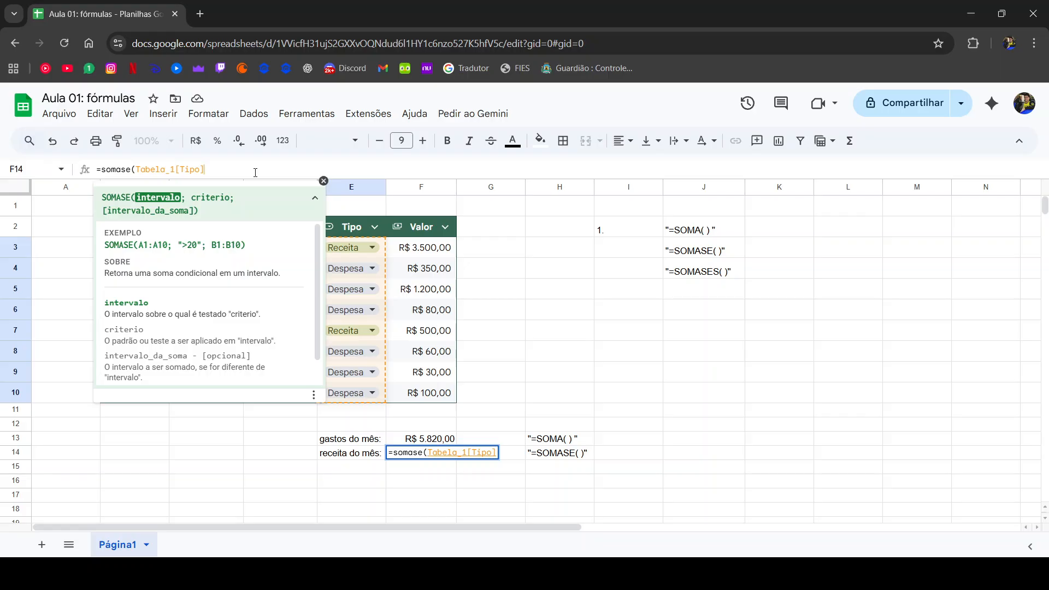
pyautogui.write(';')
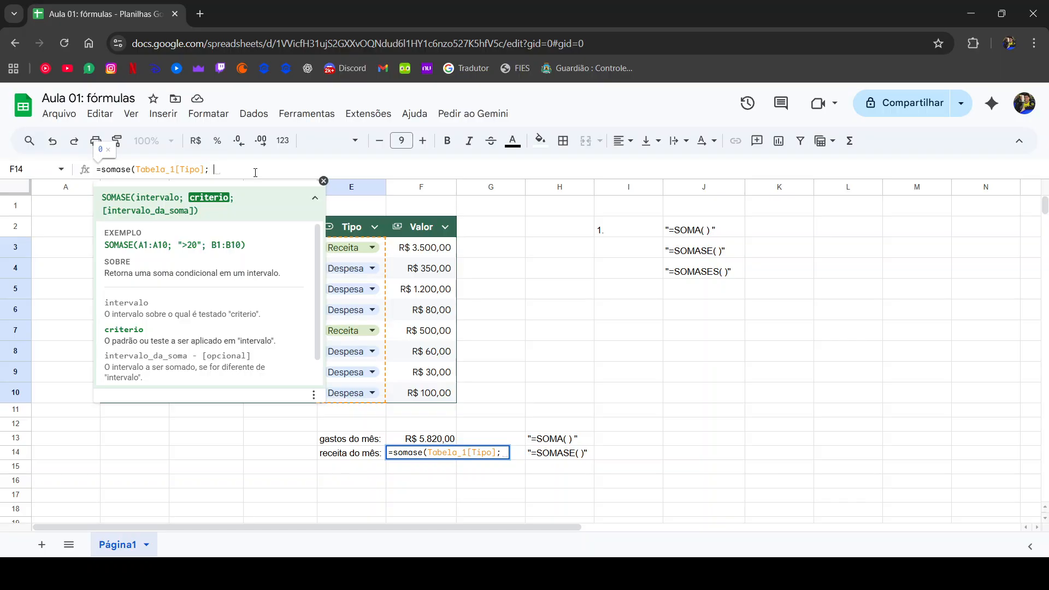
pyautogui.write('"RECEITA')
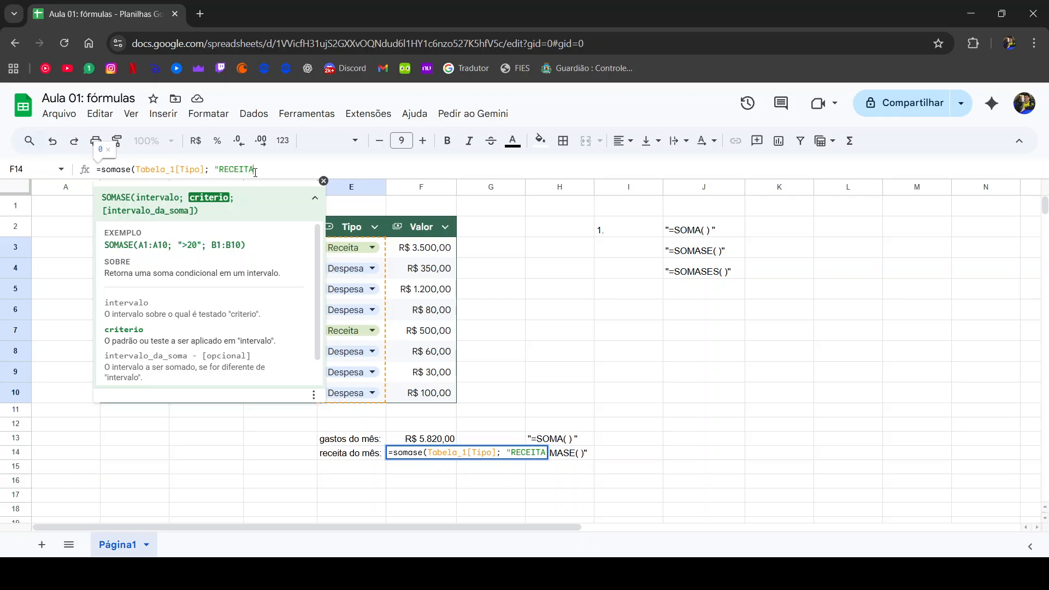
pyautogui.press('BackSpace')
pyautogui.press('BackSpace')
pyautogui.press('BackSpace')
pyautogui.press('BackSpace')
pyautogui.press('BackSpace')
pyautogui.press('BackSpace')
pyautogui.write('eceita"')
pyautogui.write(';')
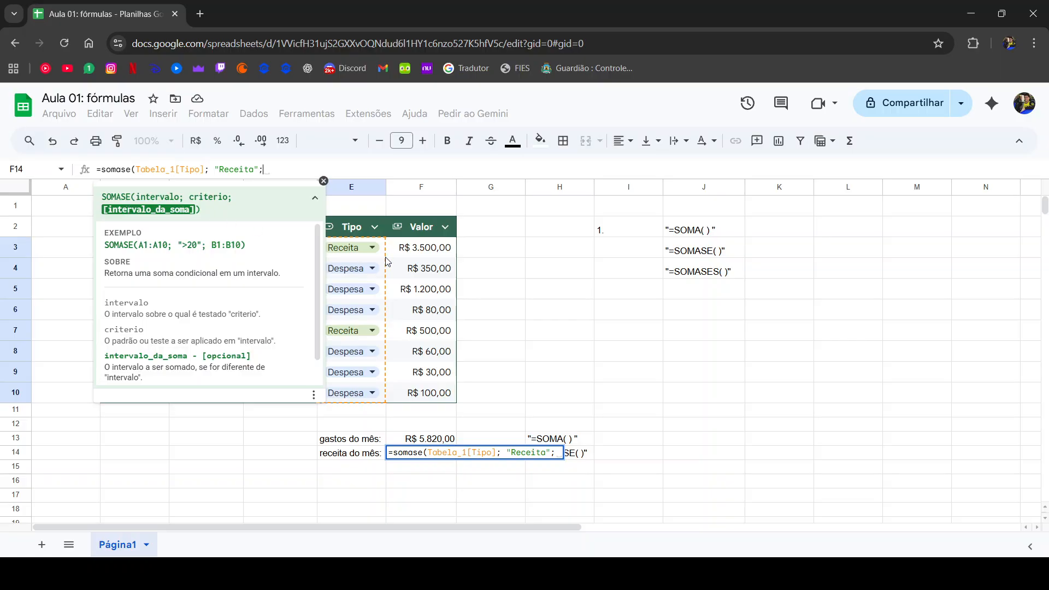
pyautogui.moveTo(431, 252); pyautogui.dragTo(432, 394)
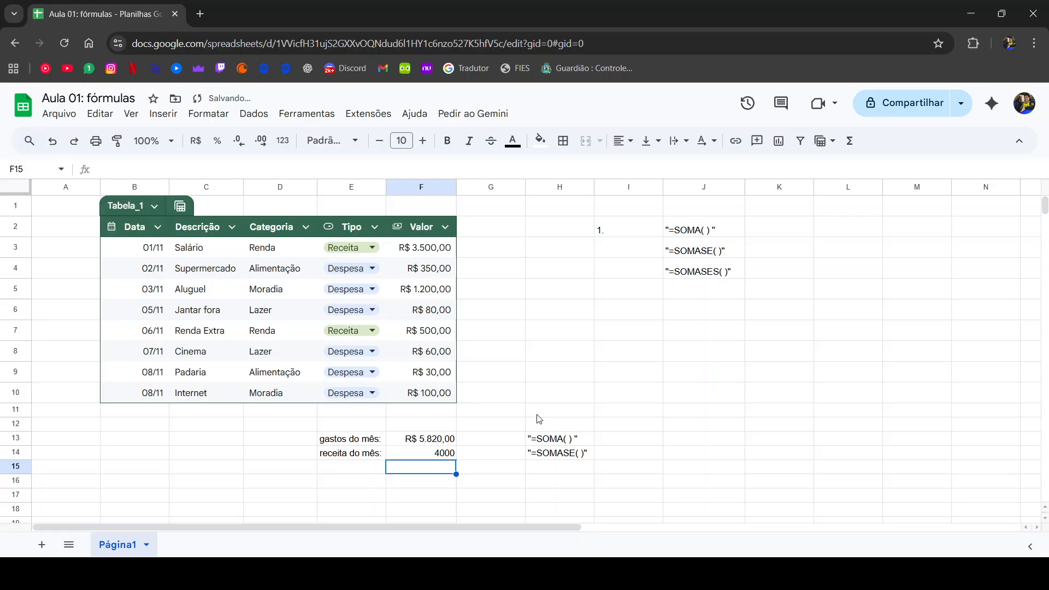
# - Check the SOMASE formula in F14 against the Valor entries of the Salário and Renda Extra rows
pyautogui.click(453, 456)
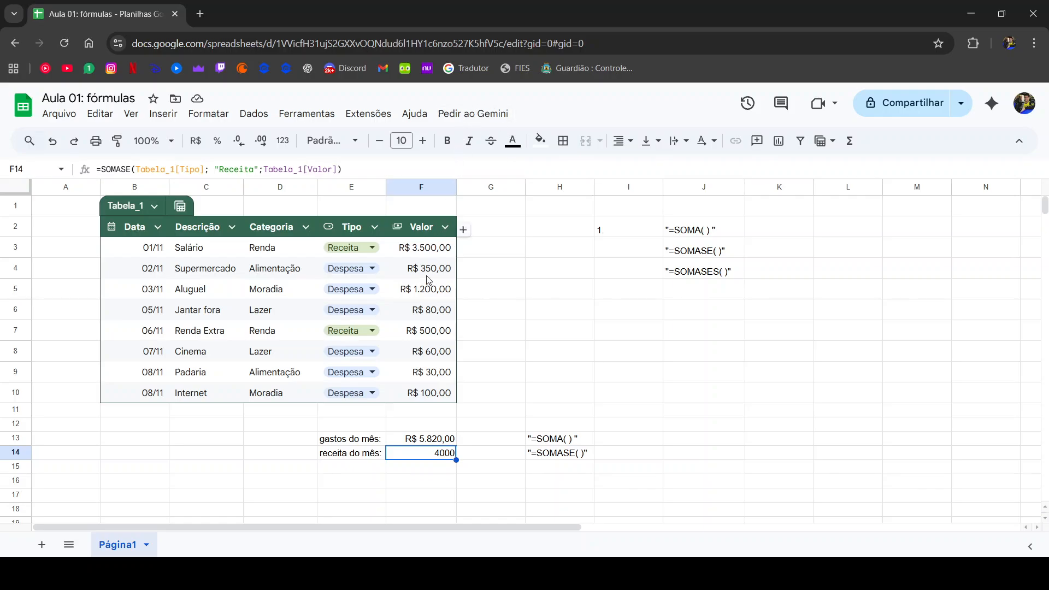
pyautogui.click(428, 254)
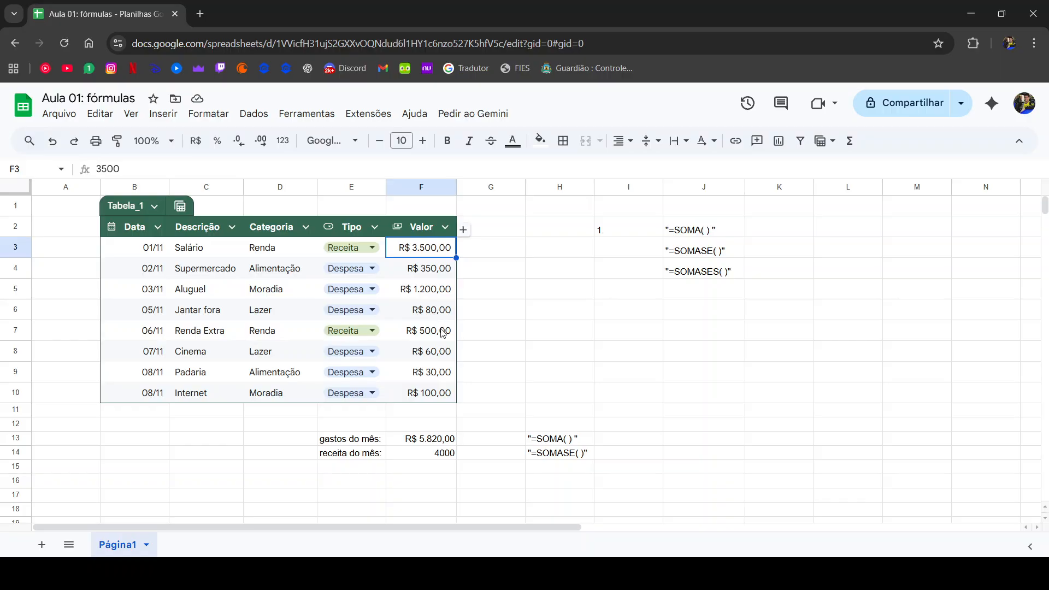
pyautogui.click(439, 330)
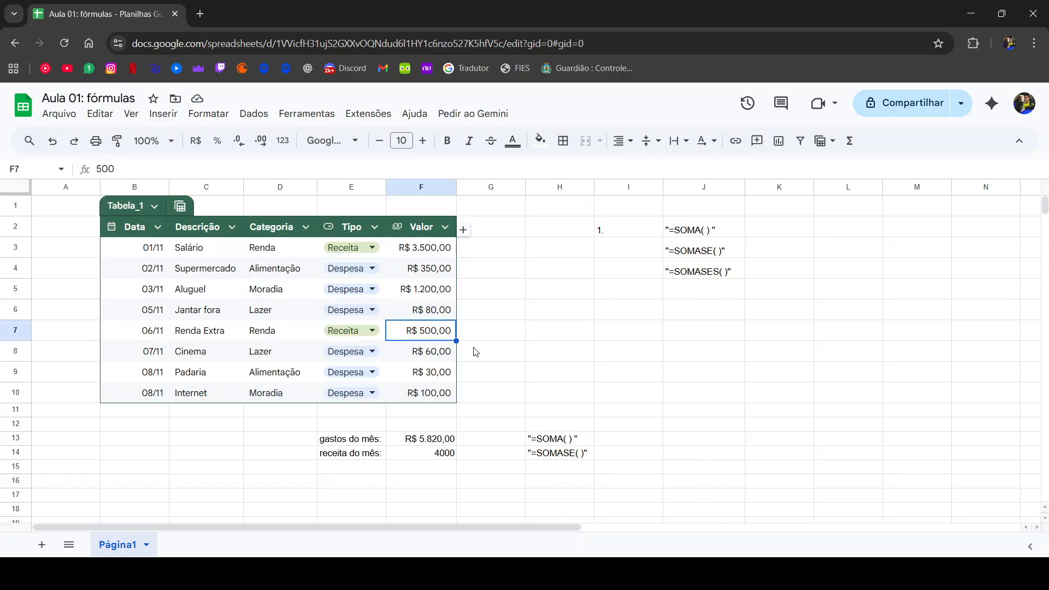
# - Add up the two Receita amounts in G13 with a SOMA formula of cells F3 and F7
pyautogui.click(471, 440)
pyautogui.write('=soma(')
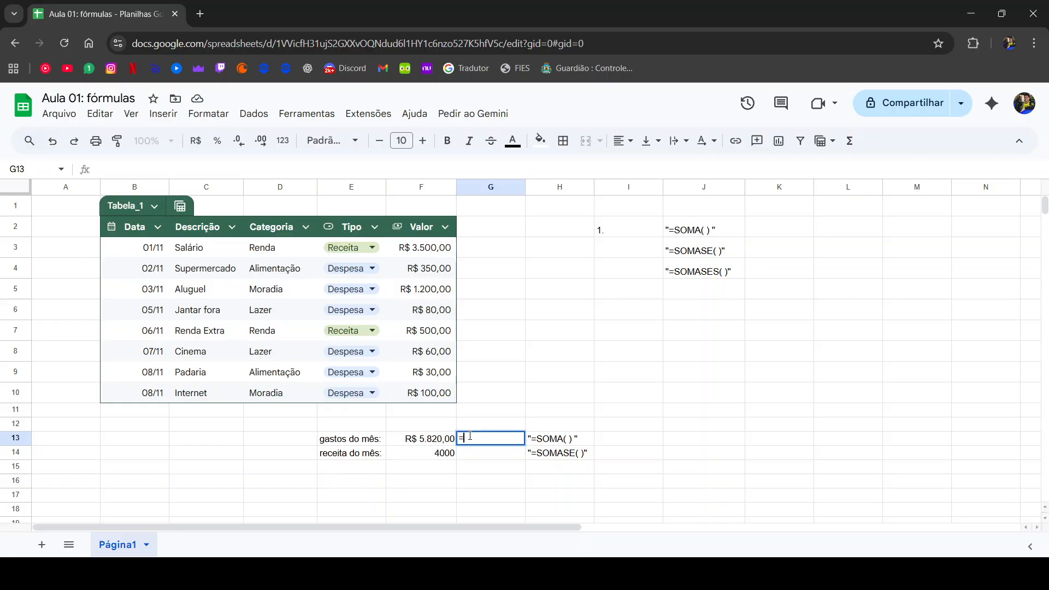
pyautogui.click(436, 255)
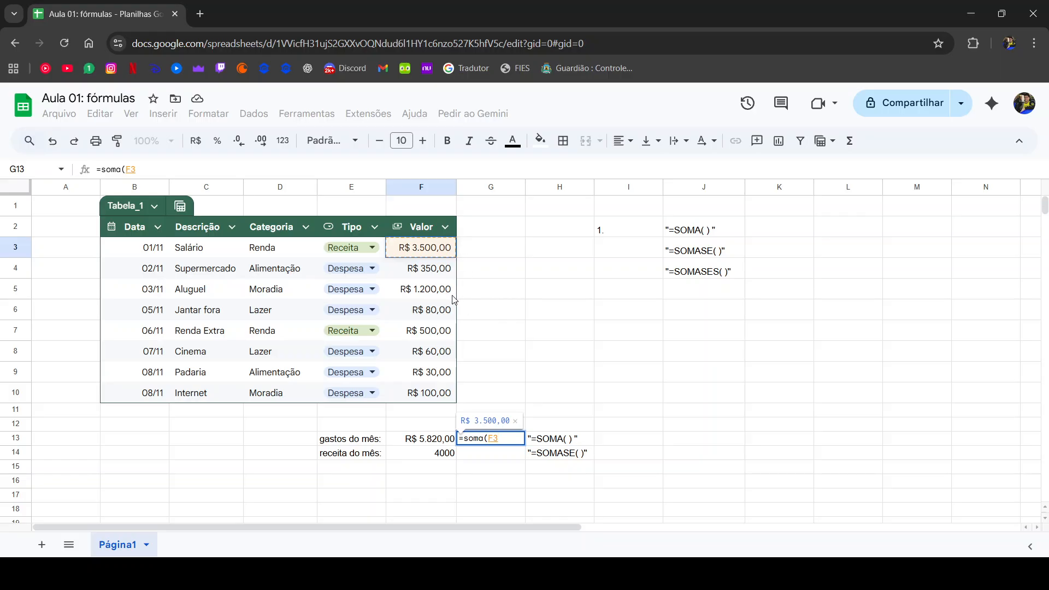
pyautogui.write(';')
pyautogui.click(438, 332)
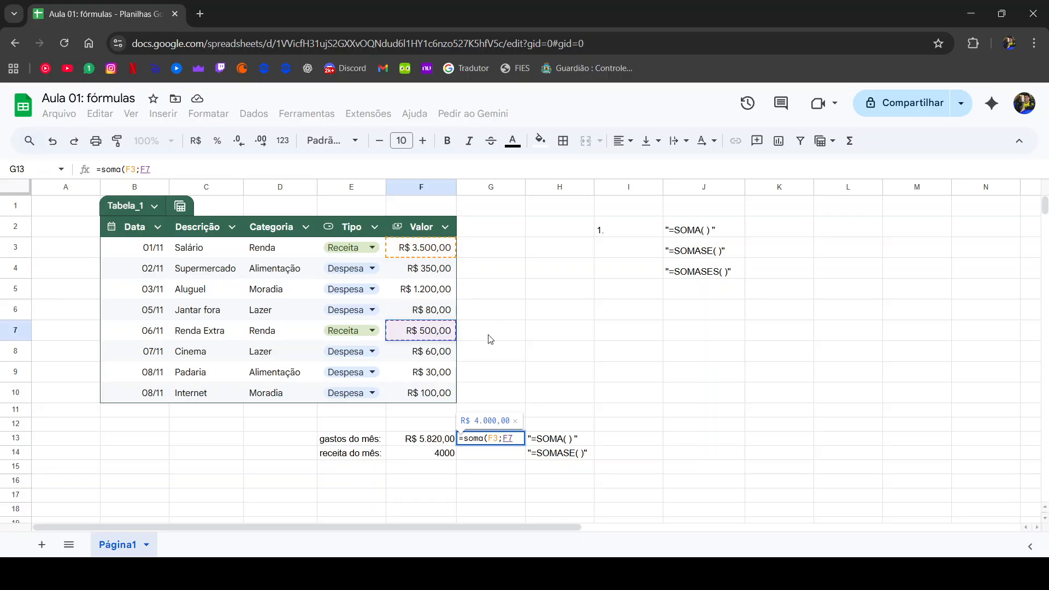
pyautogui.press('Return')
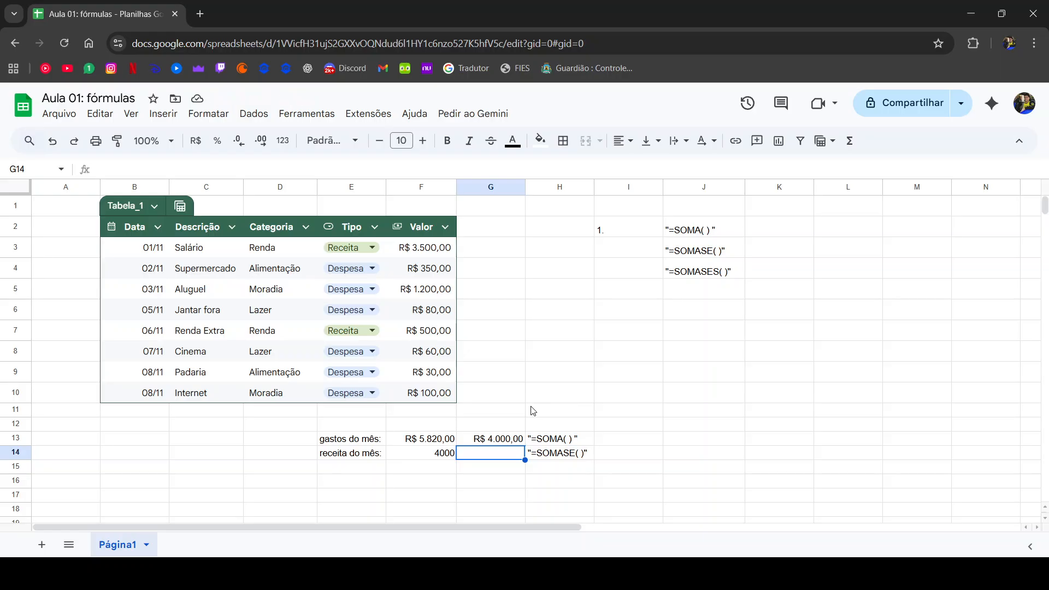
# - Change the SOMA formula in F13 to add only the Despesa amounts, ranges F4:F6 and F8:F10
pyautogui.click(448, 440)
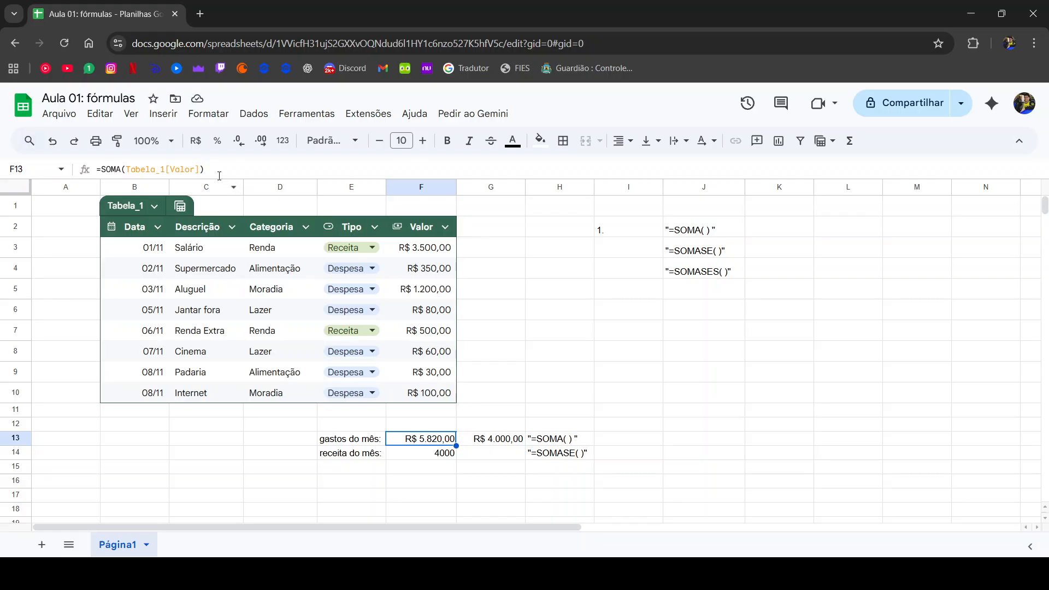
pyautogui.keyDown('shift'); pyautogui.click(131, 169); pyautogui.keyUp('shift')
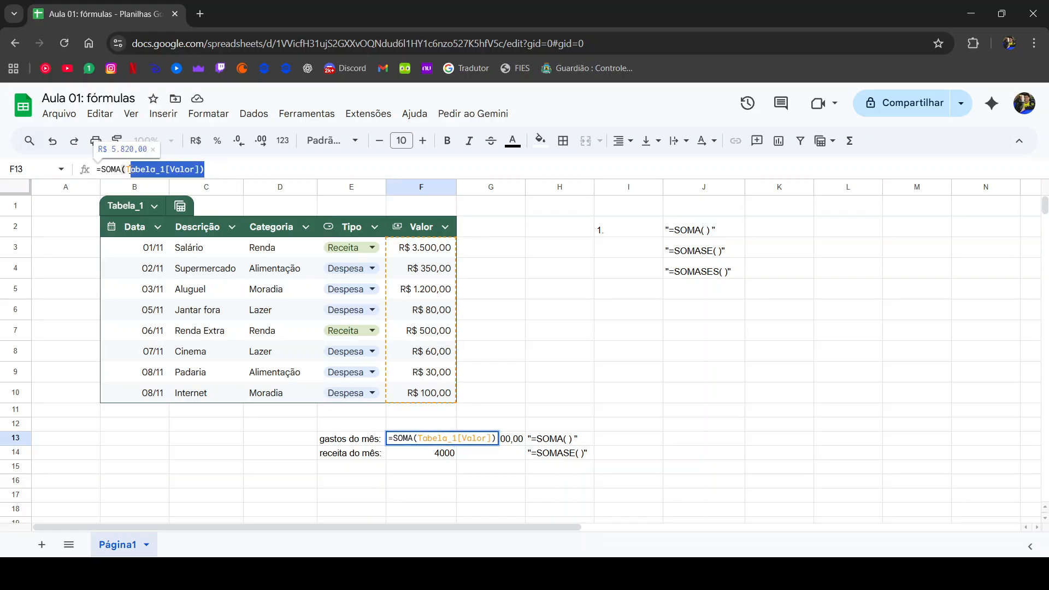
pyautogui.keyDown('shift'); pyautogui.click(127, 169); pyautogui.keyUp('shift')
pyautogui.press('BackSpace')
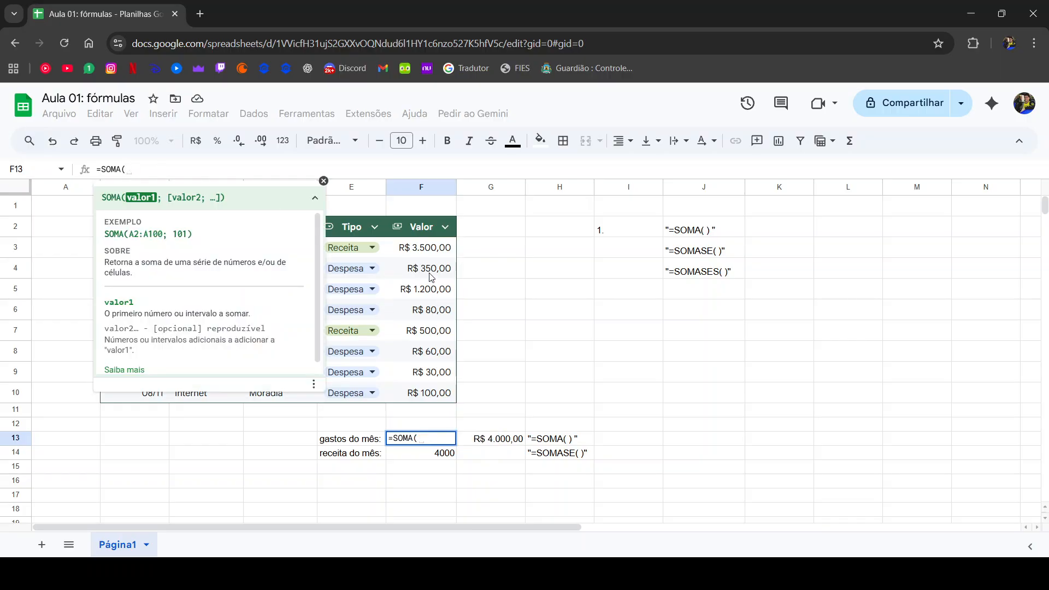
pyautogui.moveTo(432, 277); pyautogui.dragTo(432, 312)
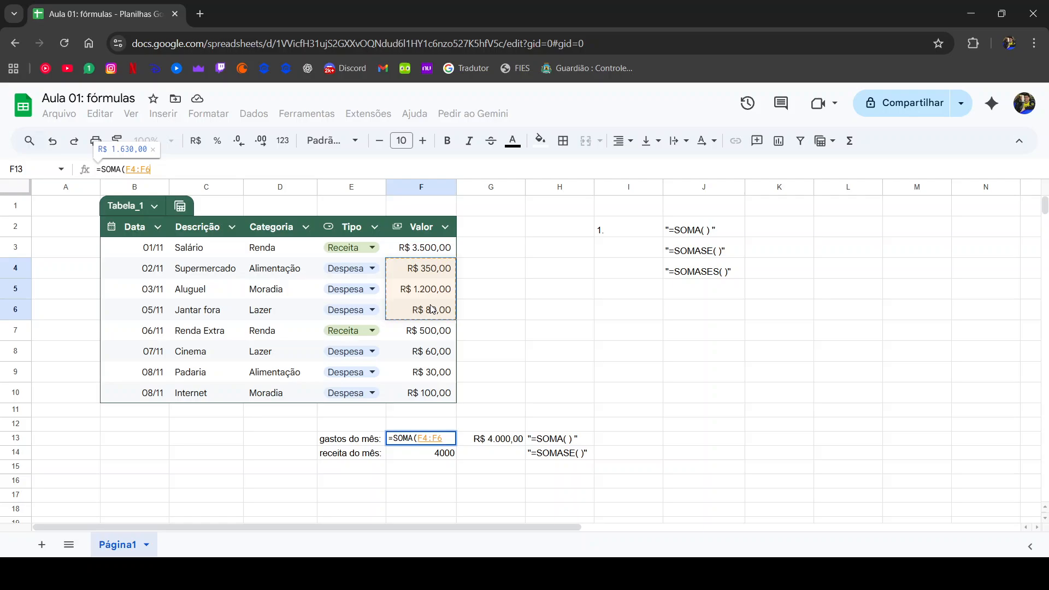
pyautogui.keyDown('ctrl'); pyautogui.click(432, 354); pyautogui.keyUp('ctrl')
pyautogui.moveTo(432, 369); pyautogui.dragTo(432, 395)
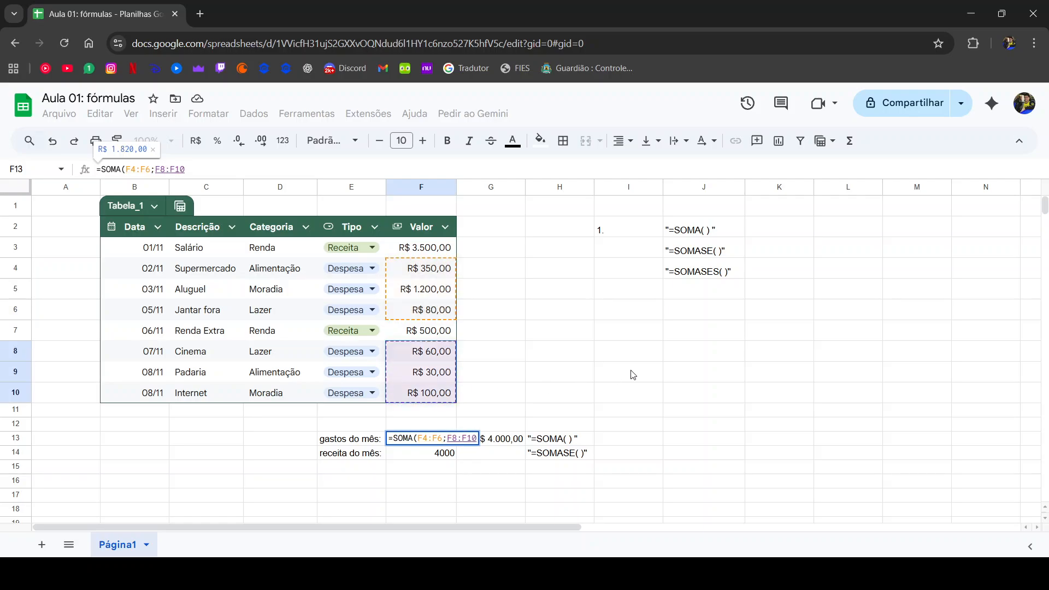
pyautogui.press('Return')
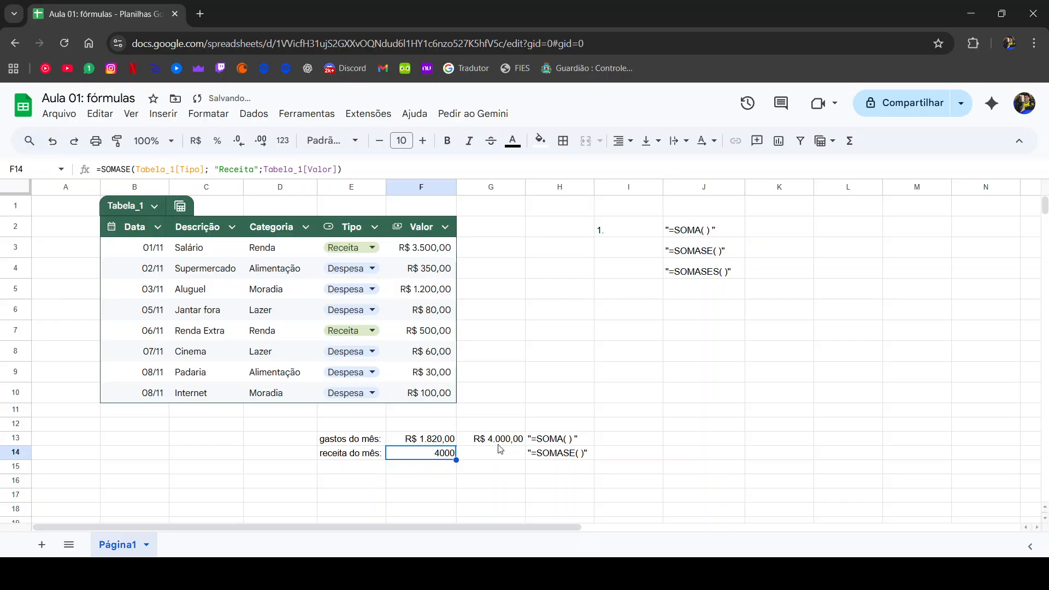
# - Examine the Despesa amounts in F4:F6 and the arguments of the SOMASE formula in F14
pyautogui.click(405, 473)
pyautogui.click(412, 458)
pyautogui.click(375, 470)
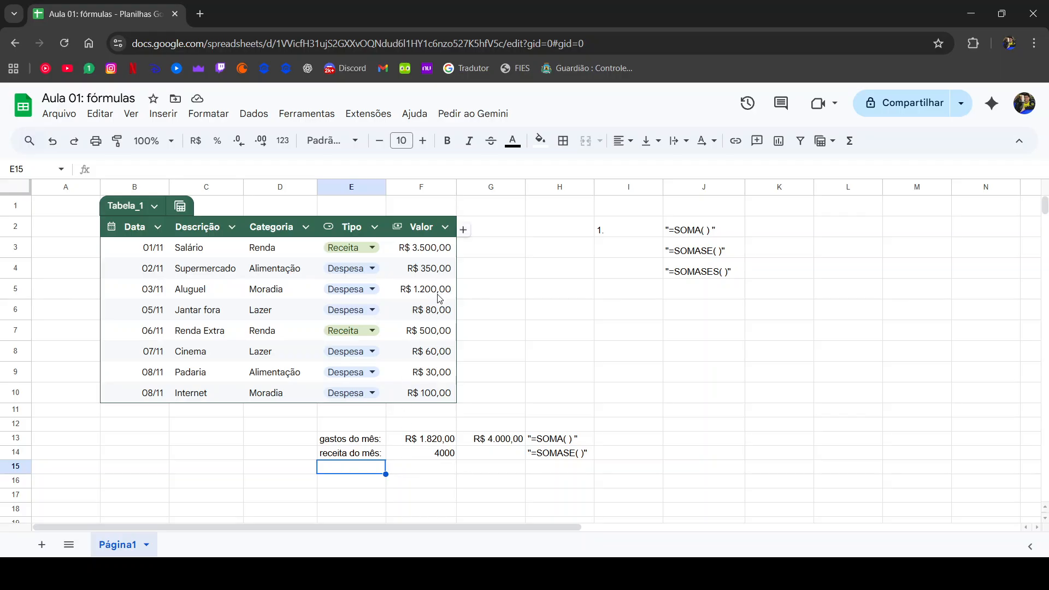
pyautogui.moveTo(438, 275); pyautogui.dragTo(440, 311)
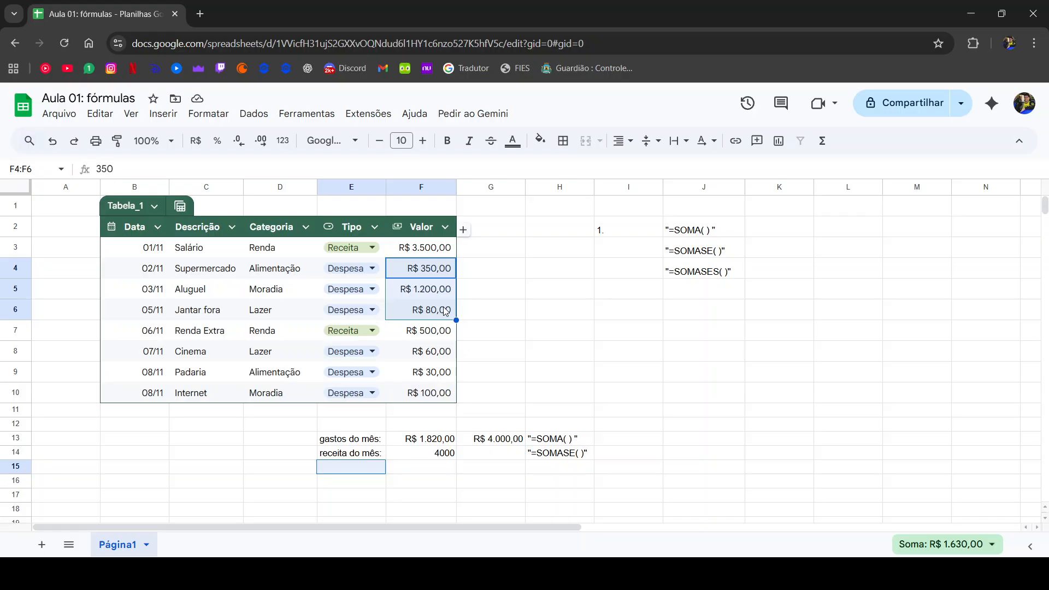
pyautogui.click(364, 472)
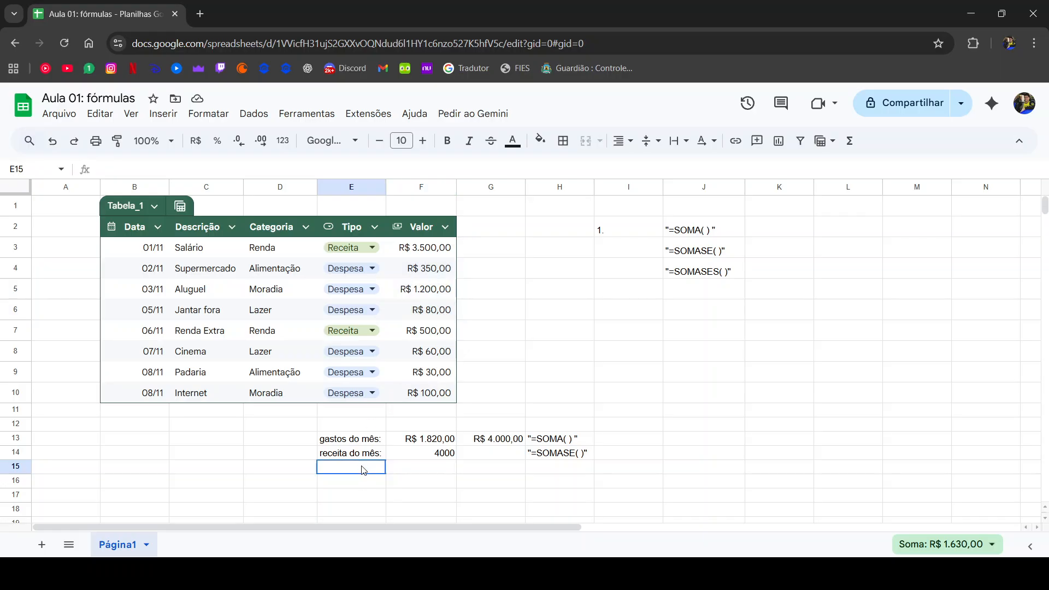
pyautogui.click(416, 458)
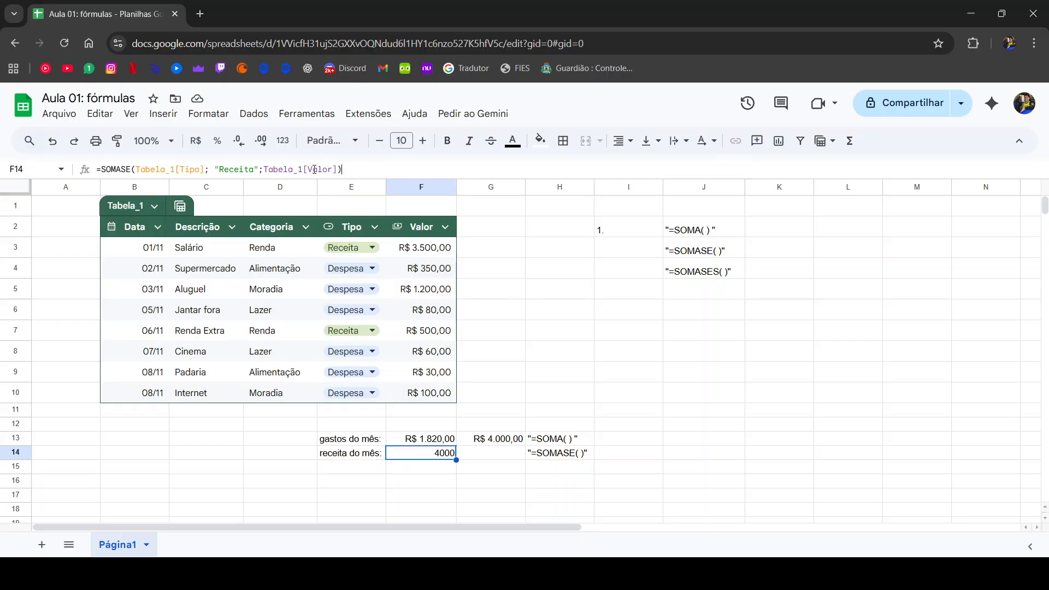
pyautogui.moveTo(314, 169); pyautogui.dragTo(94, 169)
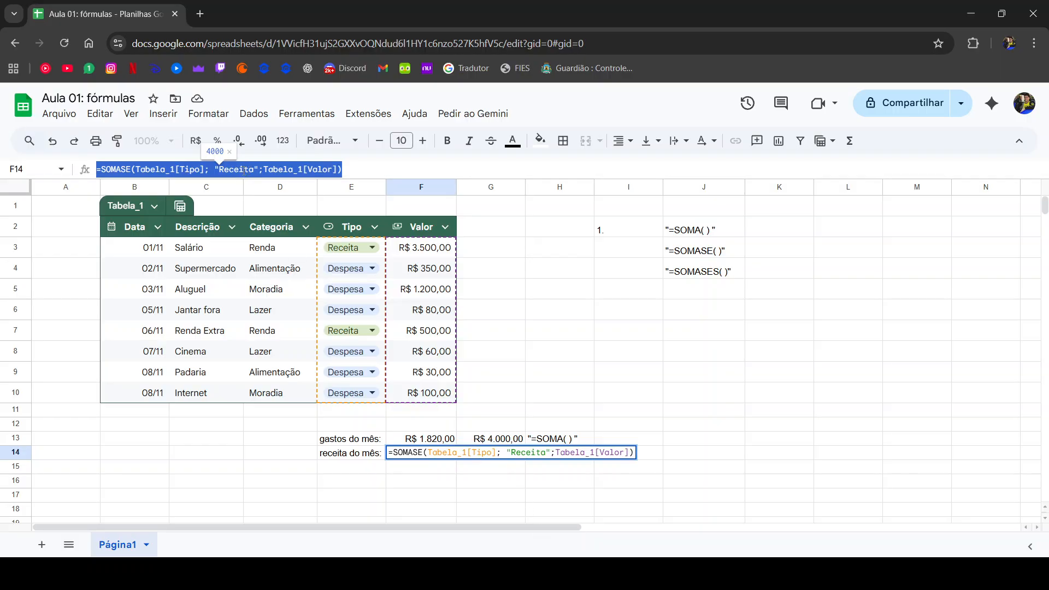
pyautogui.click(411, 460)
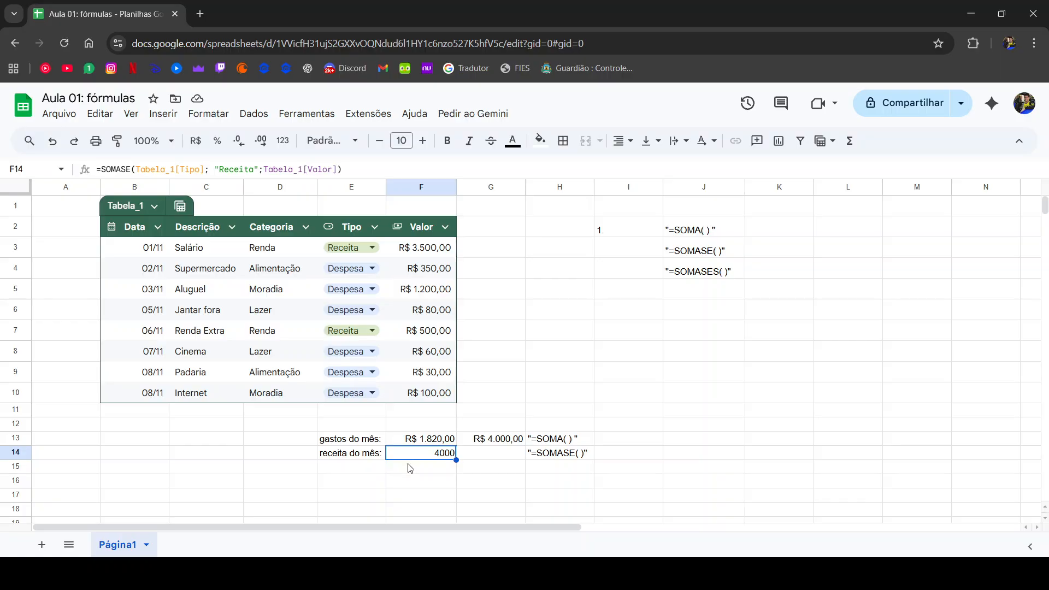
# - Start a SOMASE formula in F15 with the table's Tipo column, Tabela_1[Tipo], as the test range
pyautogui.press('Down')
pyautogui.write('=SOMASE')
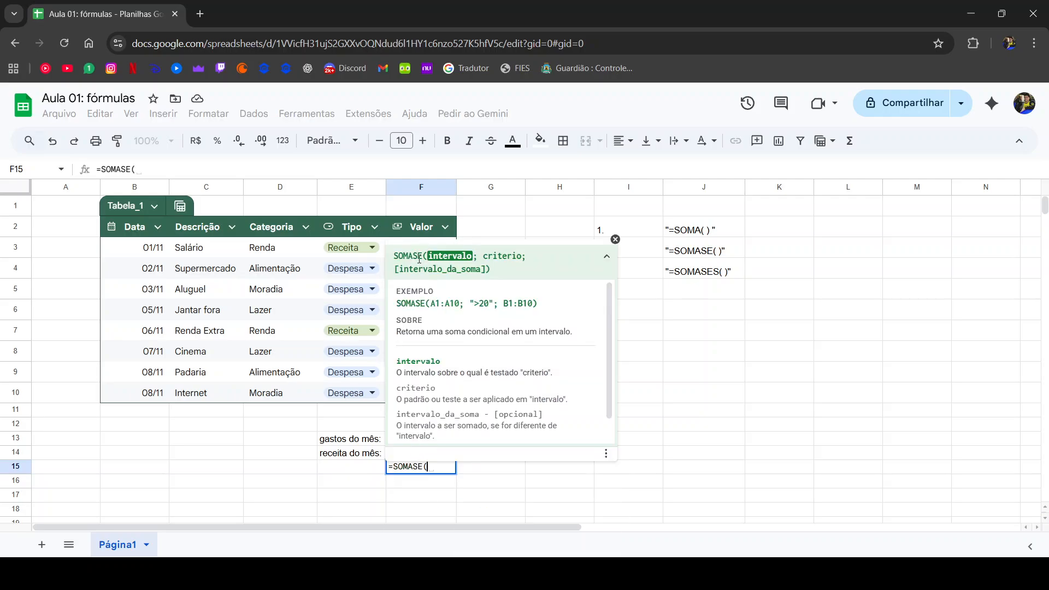
pyautogui.moveTo(326, 252); pyautogui.dragTo(349, 392)
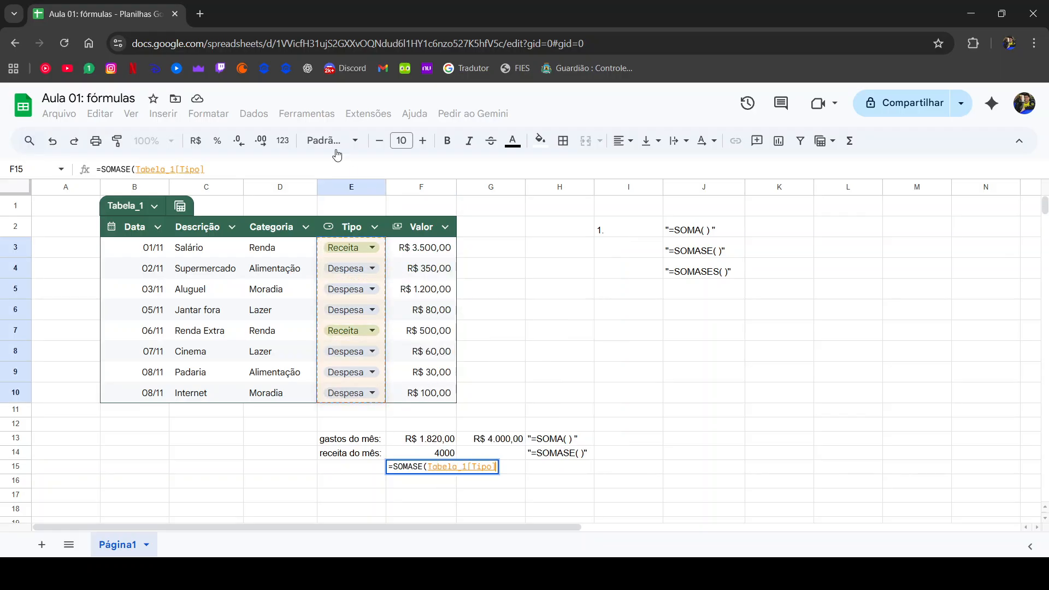
pyautogui.click(229, 166)
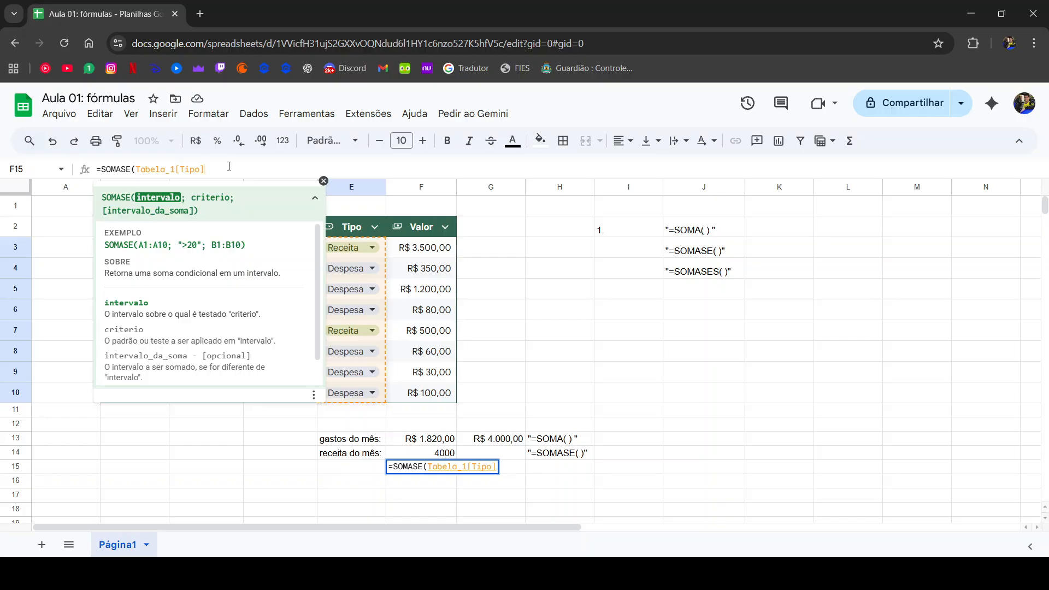
pyautogui.write(';')
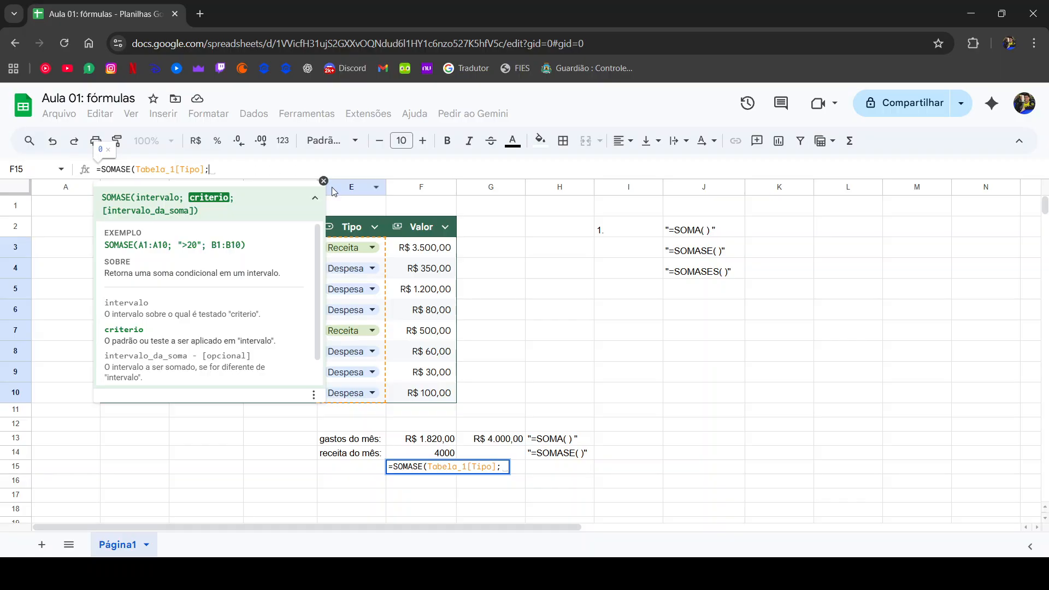
# - Complete F15's SOMASE formula with the criterion "Despesa" and the Valor column, Tabela_1[Valor], as the sum range
pyautogui.write(' "d')
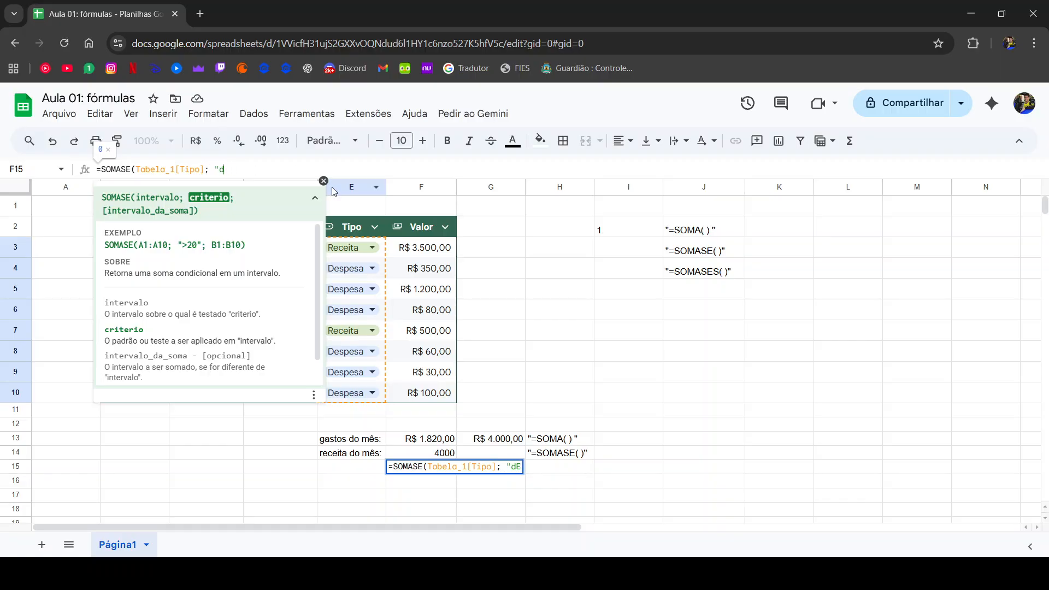
pyautogui.write('espesa')
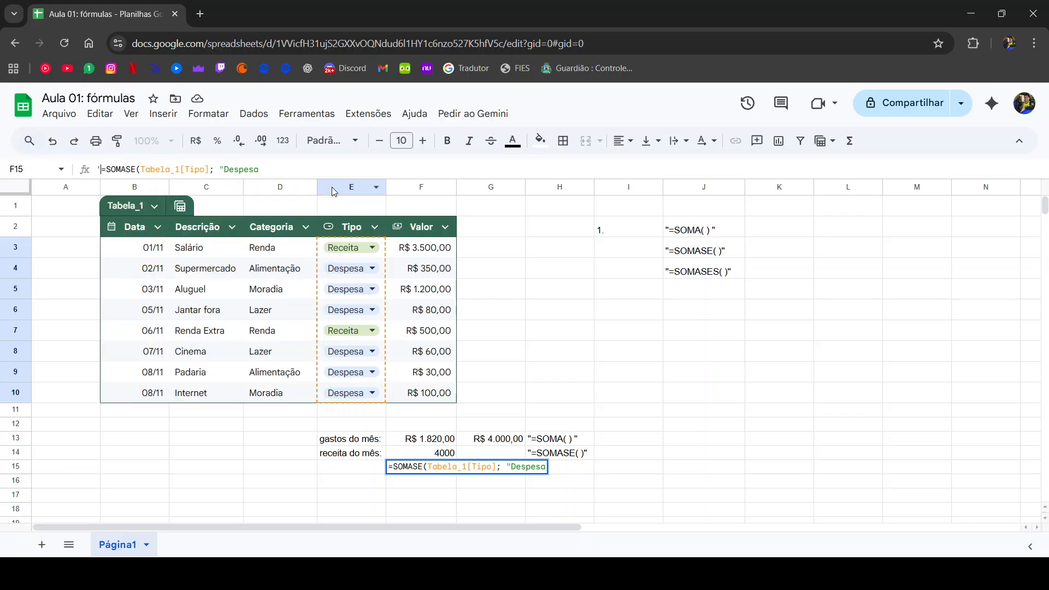
pyautogui.click(295, 170)
pyautogui.write('";')
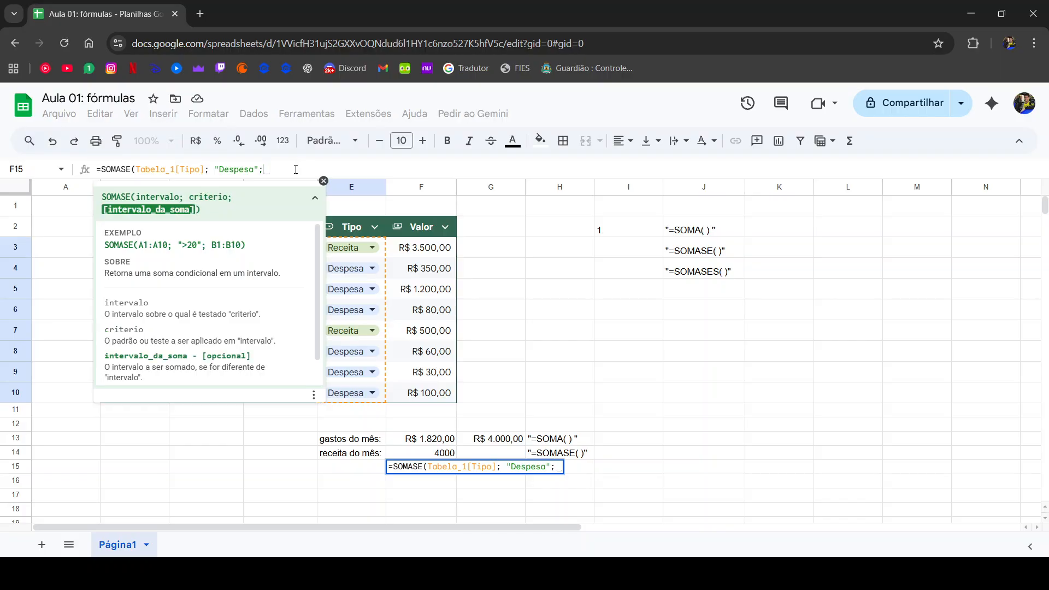
pyautogui.moveTo(434, 256); pyautogui.dragTo(434, 393)
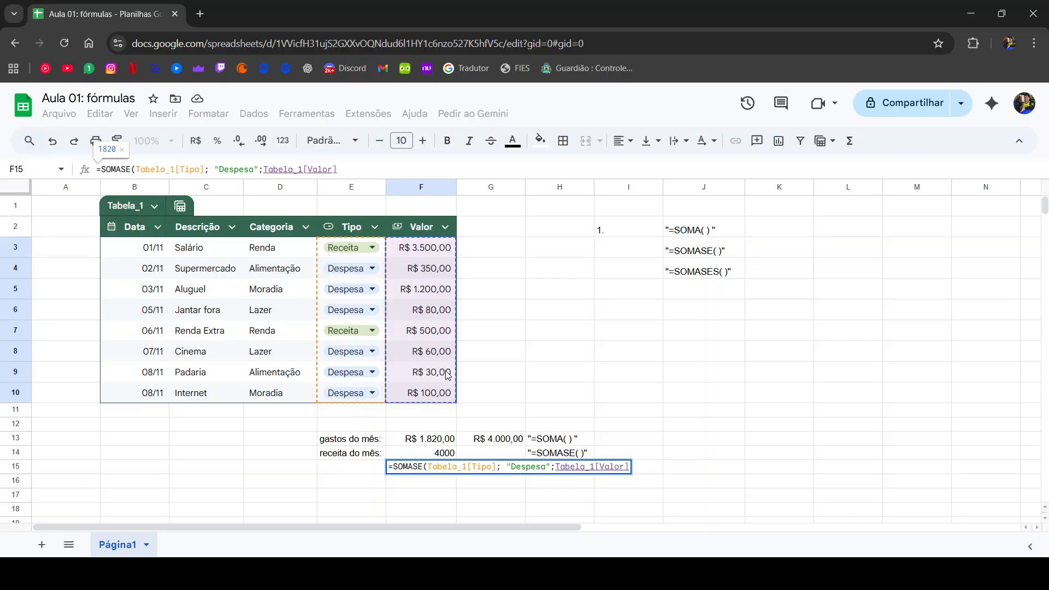
pyautogui.press('Return')
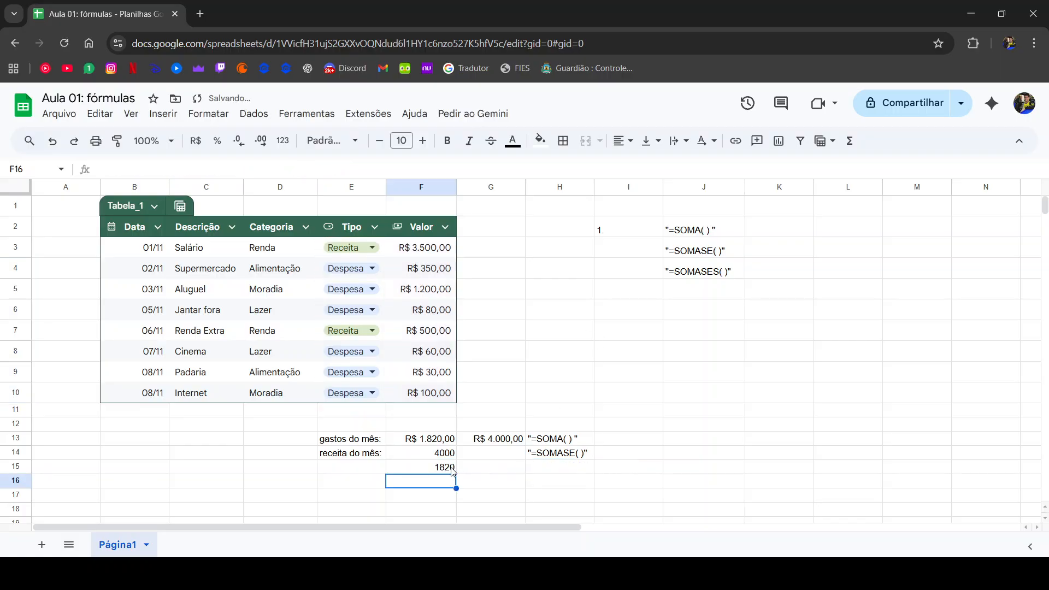
# - Format the SOMASE results in F14:F15 as currency in reais (R$)
pyautogui.press('Up')
pyautogui.click(439, 442)
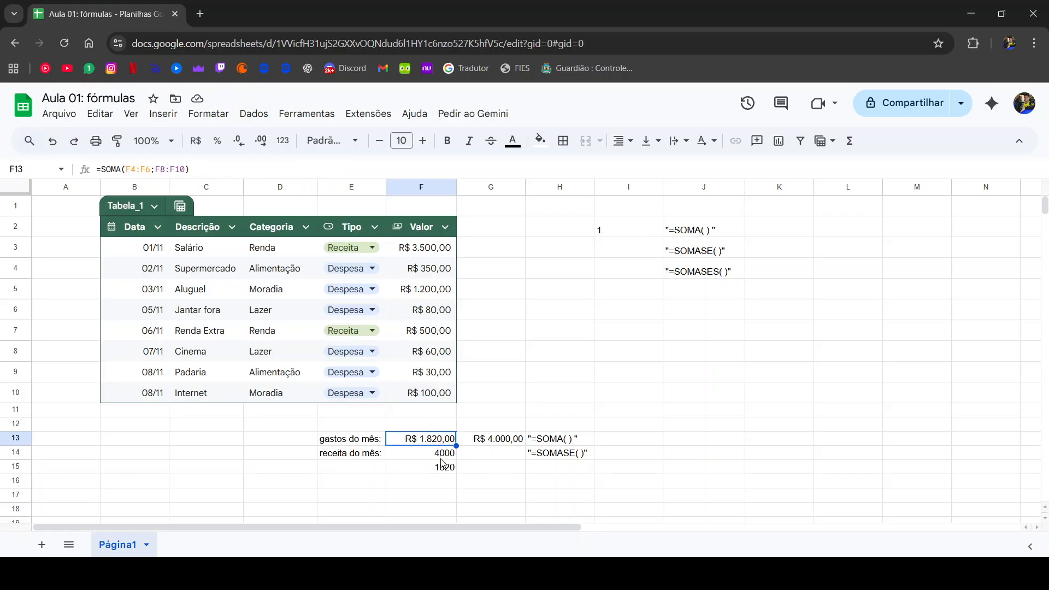
pyautogui.moveTo(441, 458); pyautogui.dragTo(444, 468)
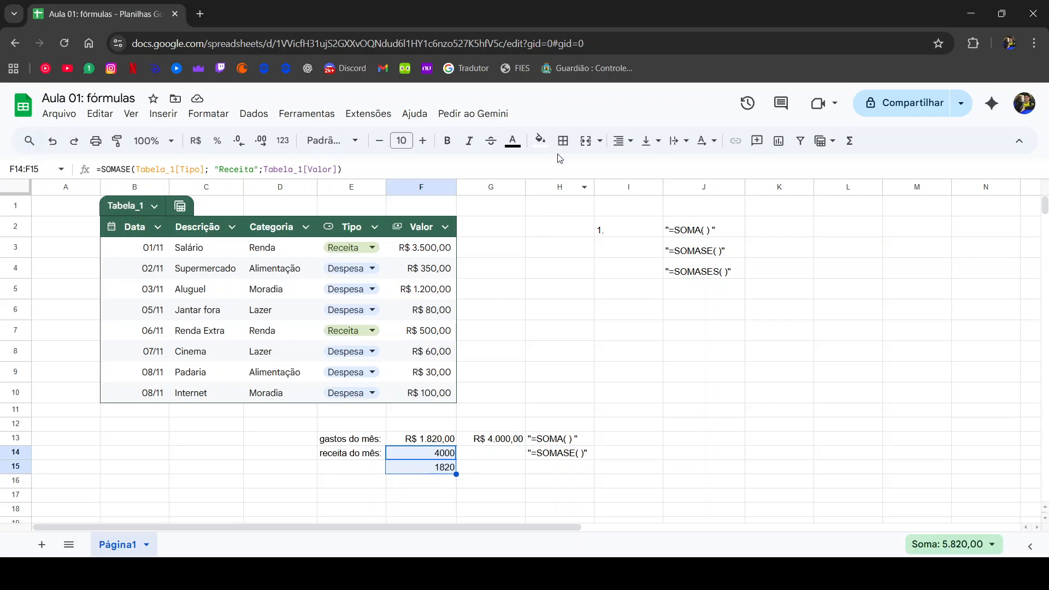
pyautogui.click(196, 141)
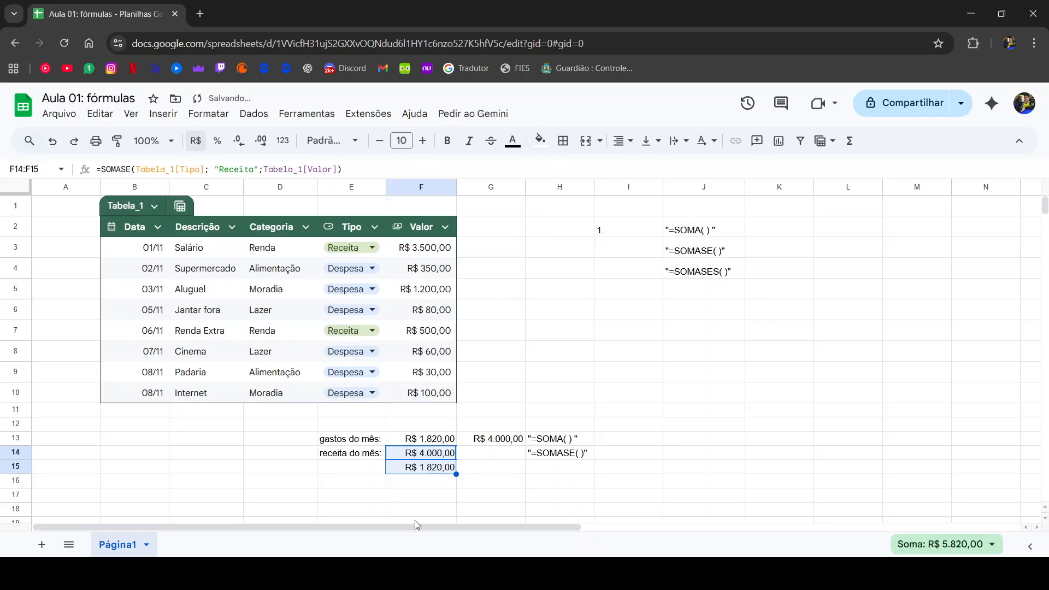
pyautogui.scroll(-1, 475, 466)
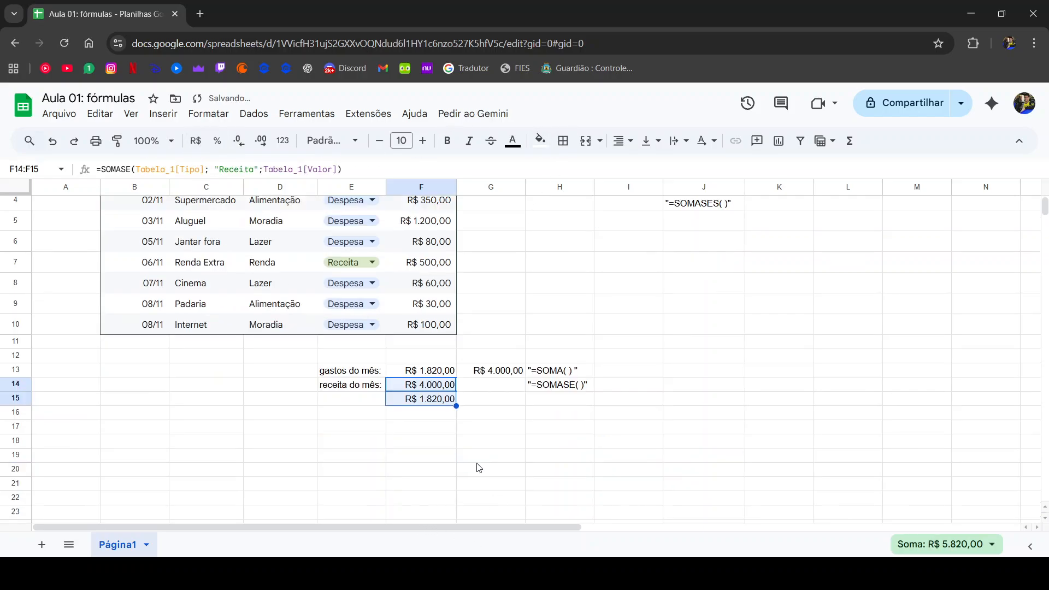
pyautogui.click(388, 419)
pyautogui.scroll(1, 673, 336)
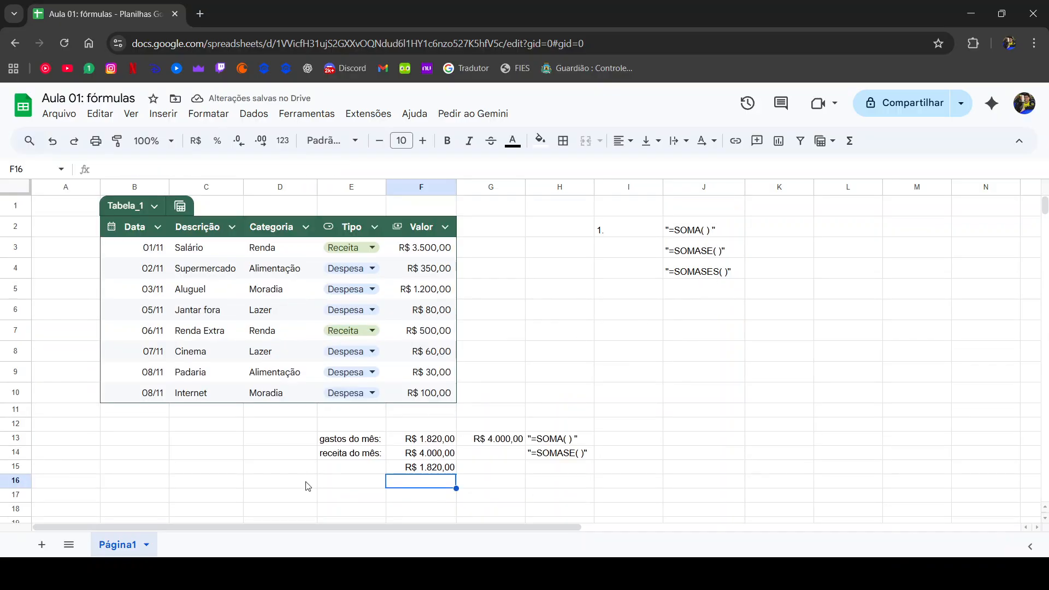
# - Enter the label "gastos no dia 08/11:" in E16 and widen column E to fit it
pyautogui.click(347, 489)
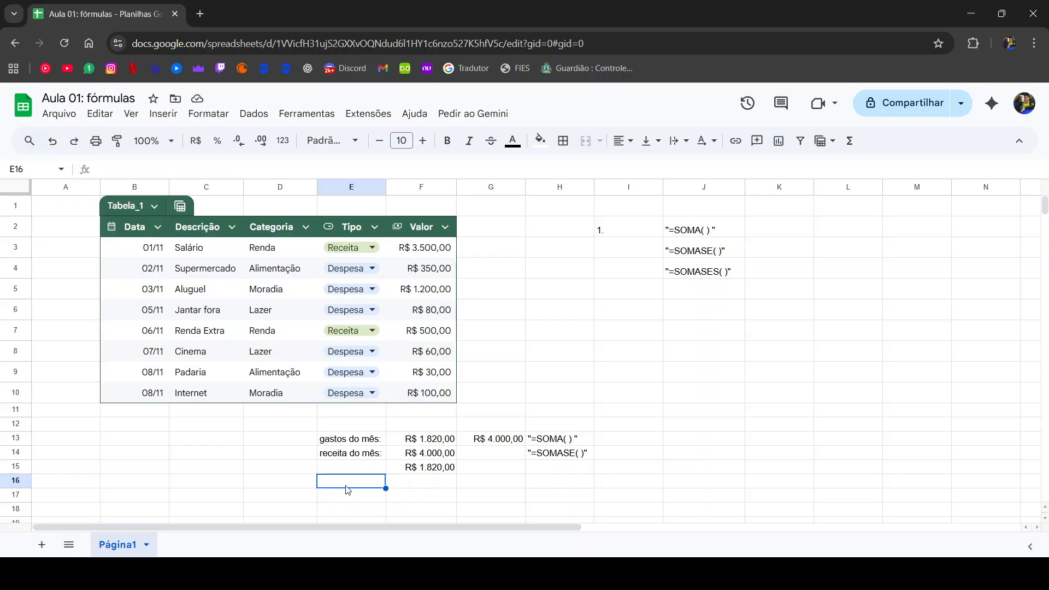
pyautogui.write('gastos no')
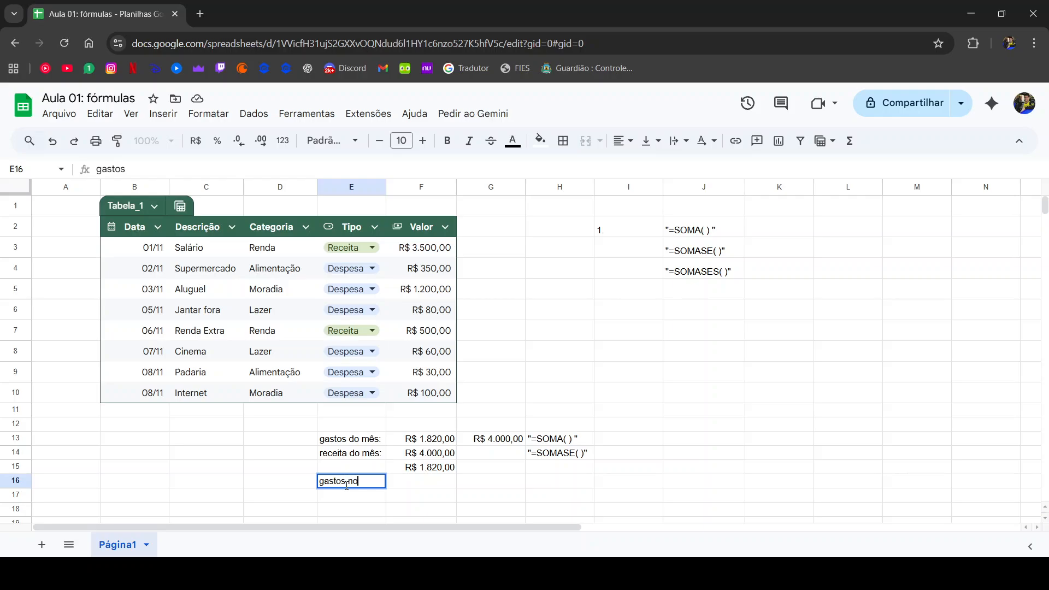
pyautogui.write(' dia 08')
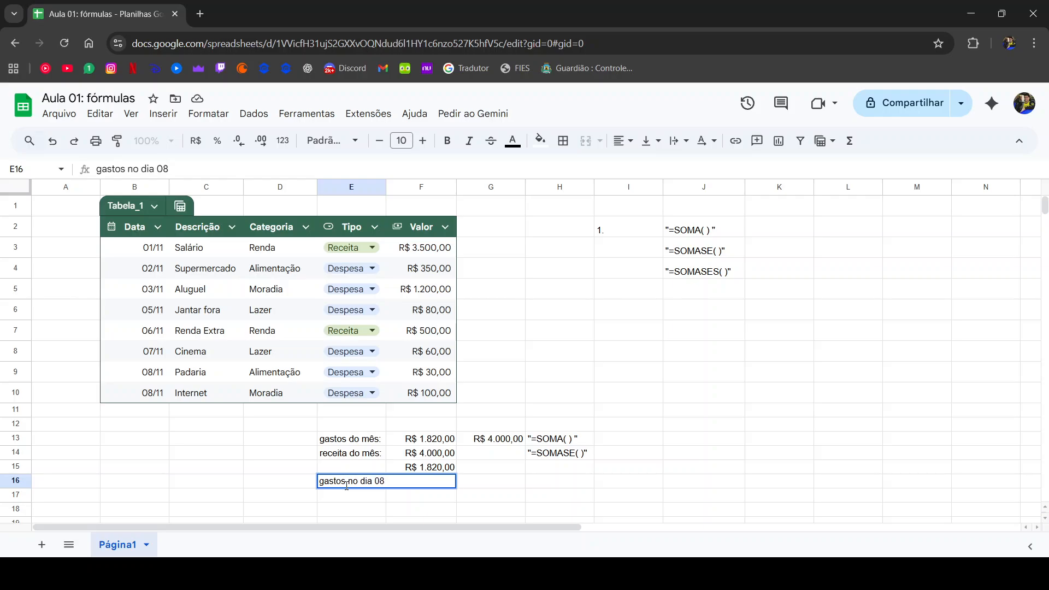
pyautogui.write('/11')
pyautogui.press('Return')
pyautogui.click(380, 481)
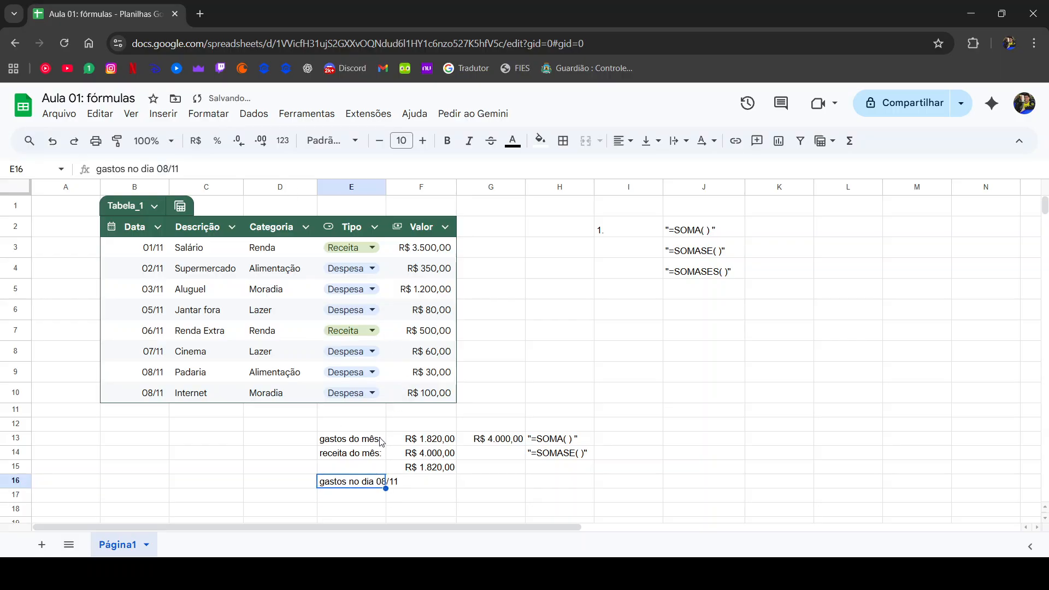
pyautogui.click(221, 170)
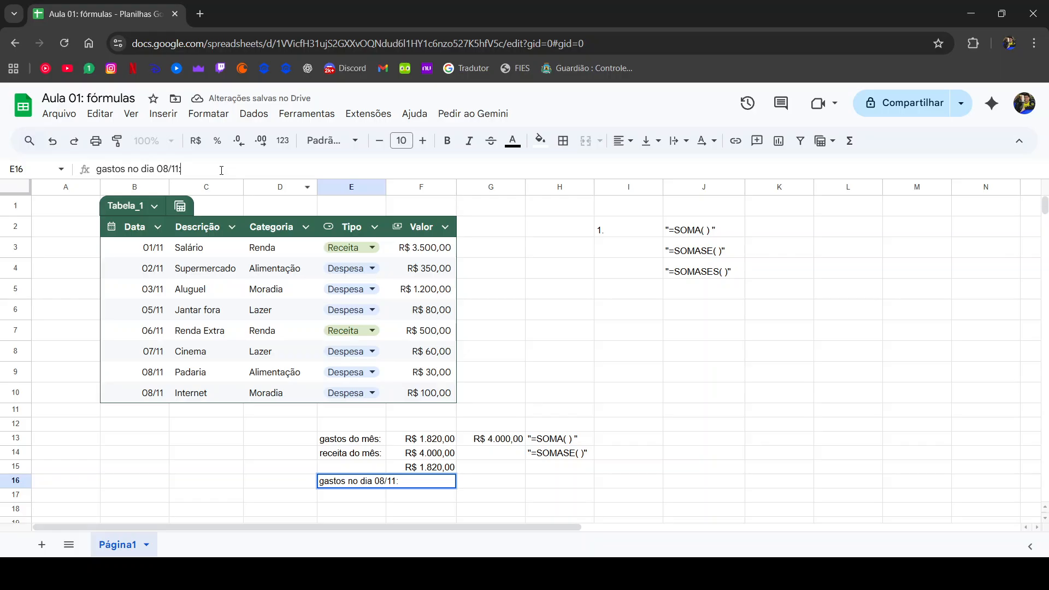
pyautogui.write(':')
pyautogui.press('Tab')
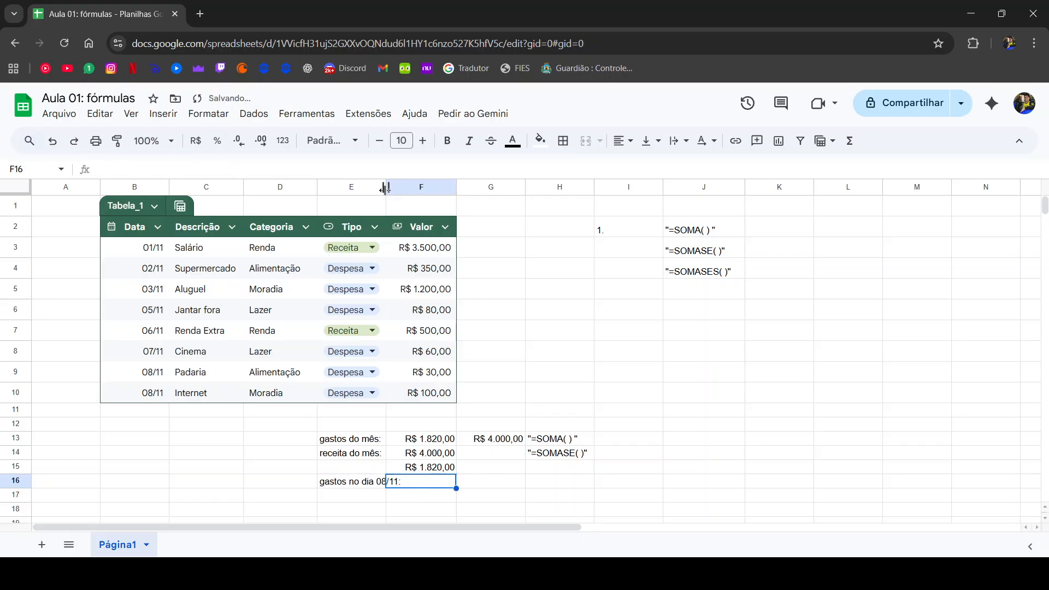
pyautogui.moveTo(386, 188); pyautogui.dragTo(419, 188)
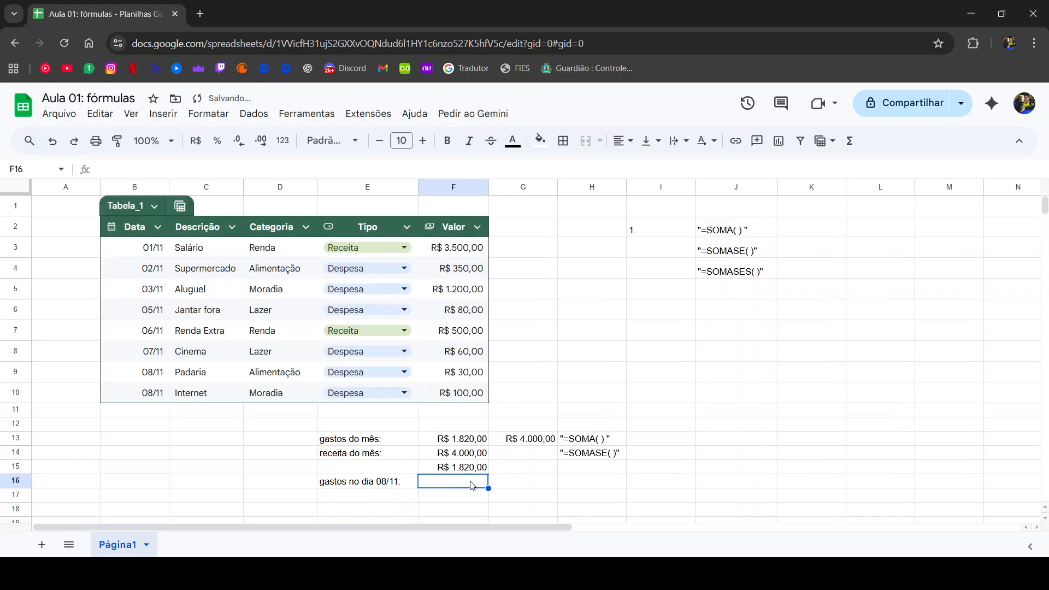
# - Start a SOMASES formula in F16 with the table's Valor column, Tabela_1[Valor], as the sum range
pyautogui.write('=')
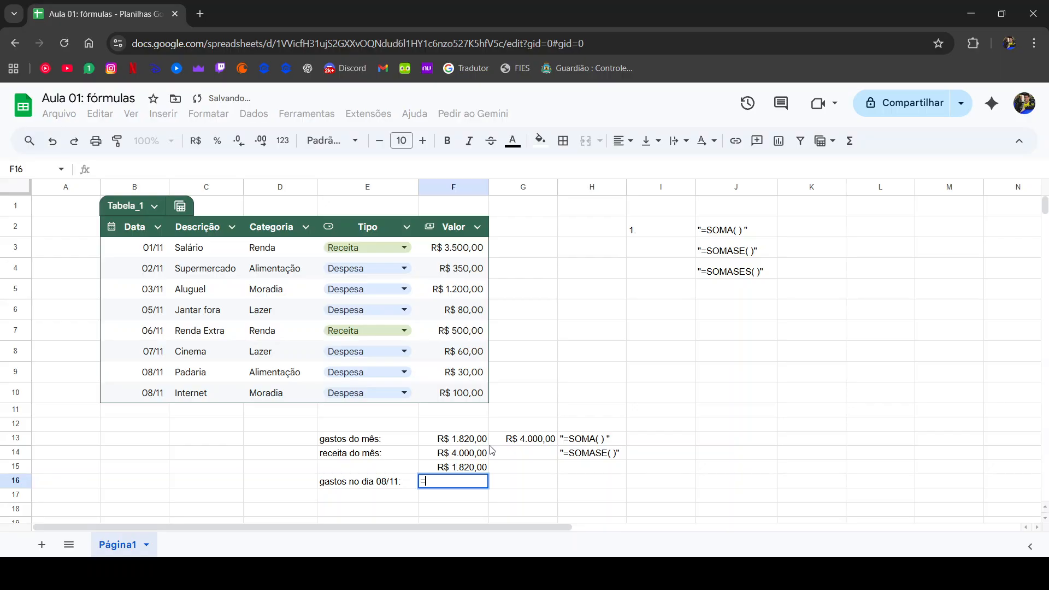
pyautogui.write('somases')
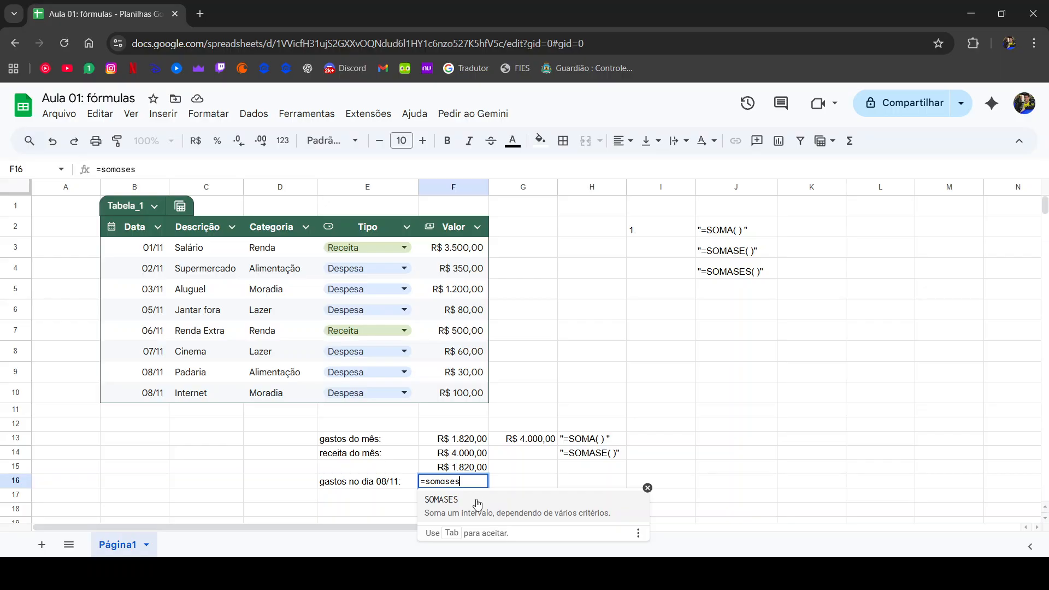
pyautogui.click(477, 503)
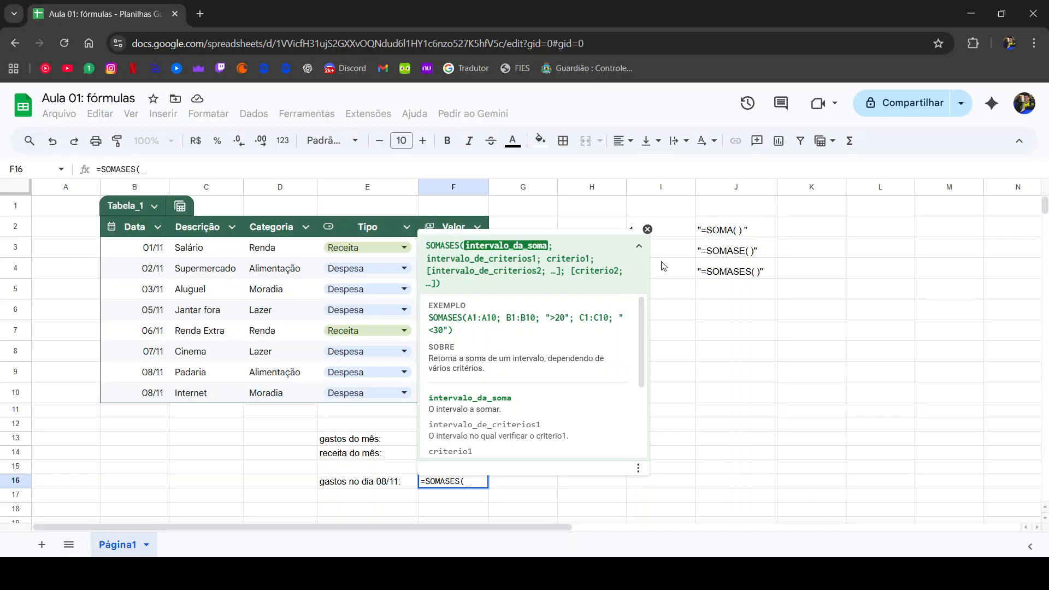
pyautogui.click(647, 228)
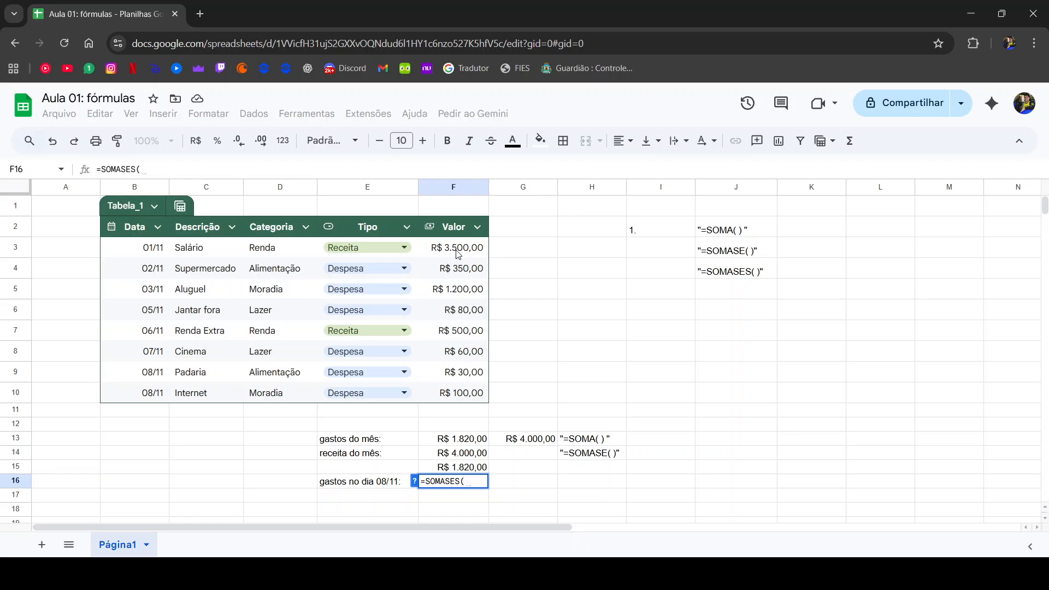
pyautogui.moveTo(458, 252); pyautogui.dragTo(467, 396)
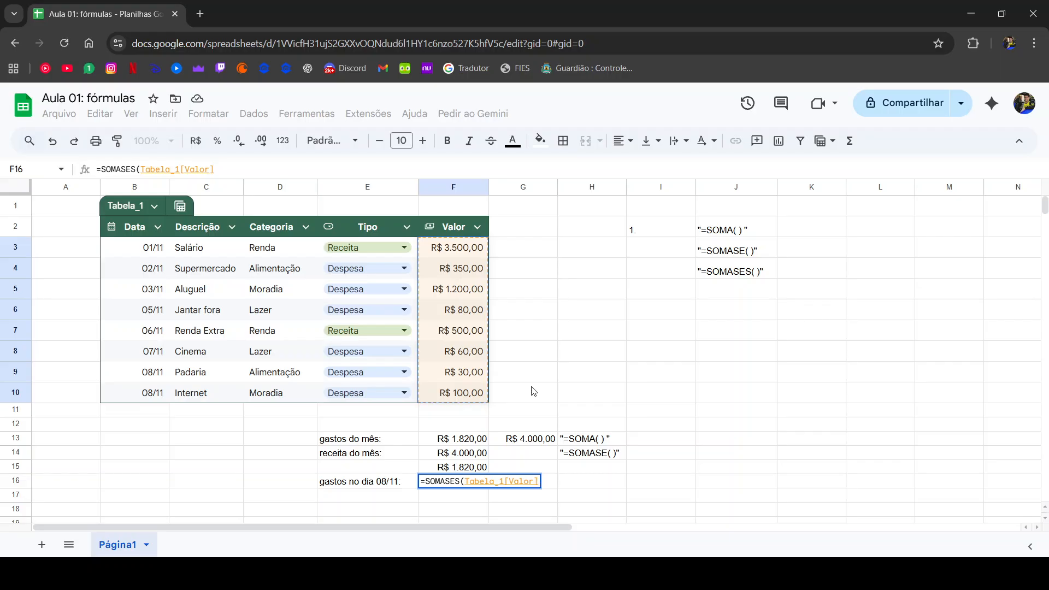
pyautogui.write(';')
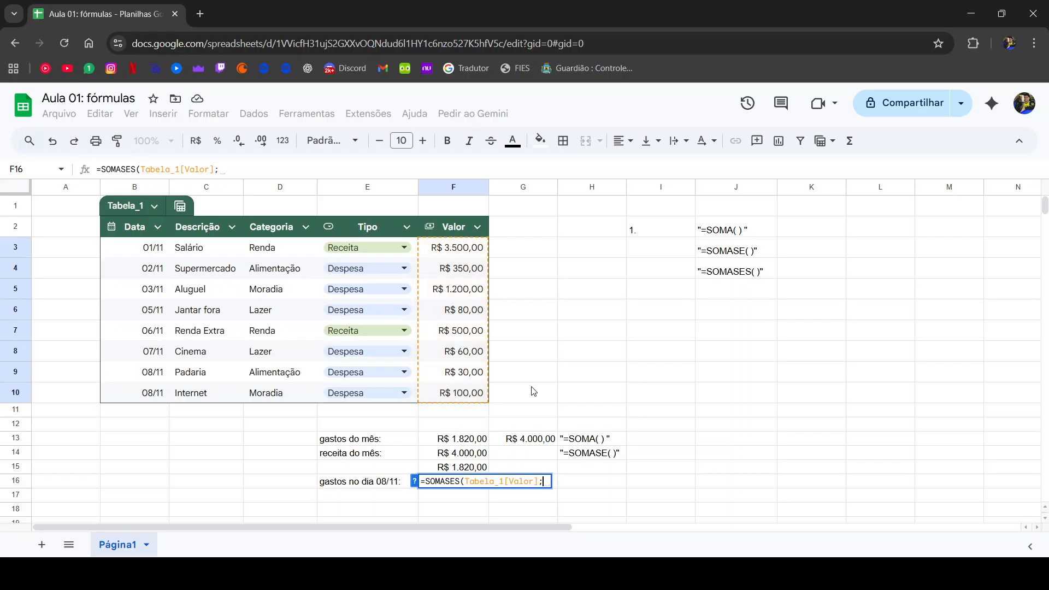
# - Add the Tipo column, Tabela_1[Tipo], with the criterion "Despesa" as the first condition of F16's SOMASES formula
pyautogui.click(414, 483)
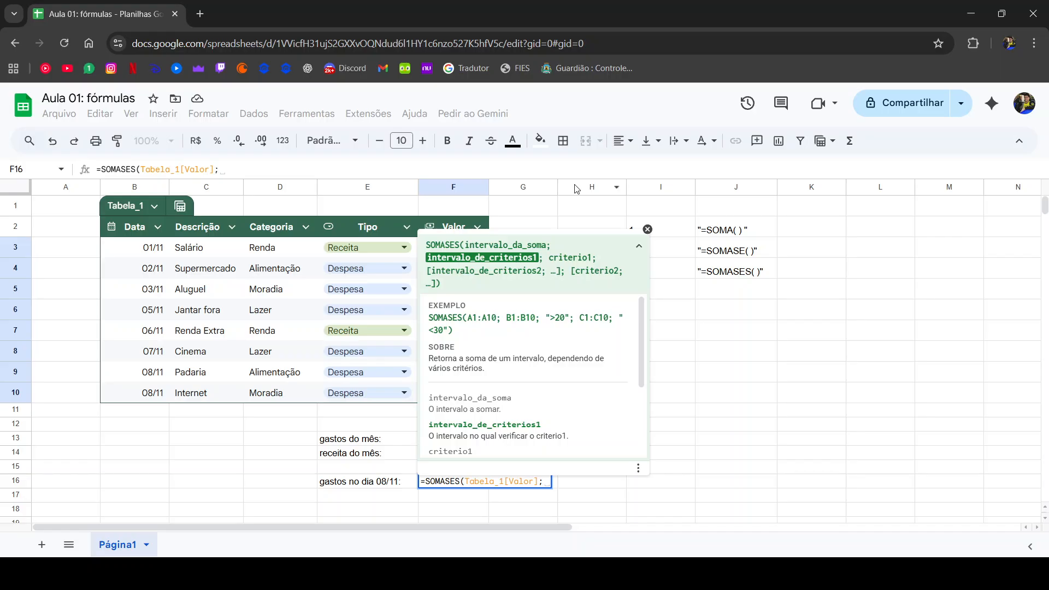
pyautogui.moveTo(322, 256); pyautogui.dragTo(336, 394)
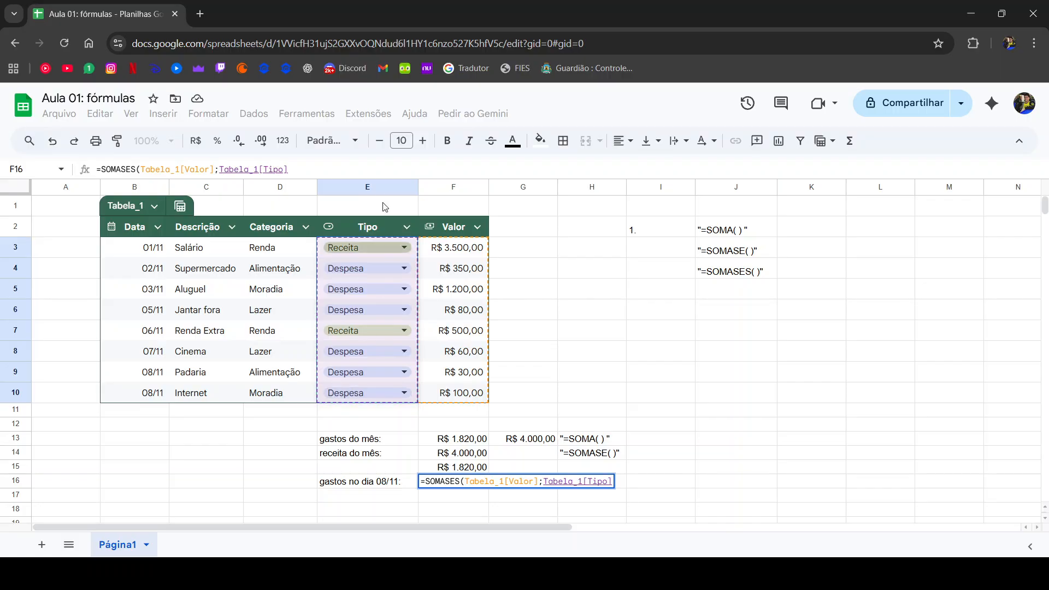
pyautogui.click(349, 163)
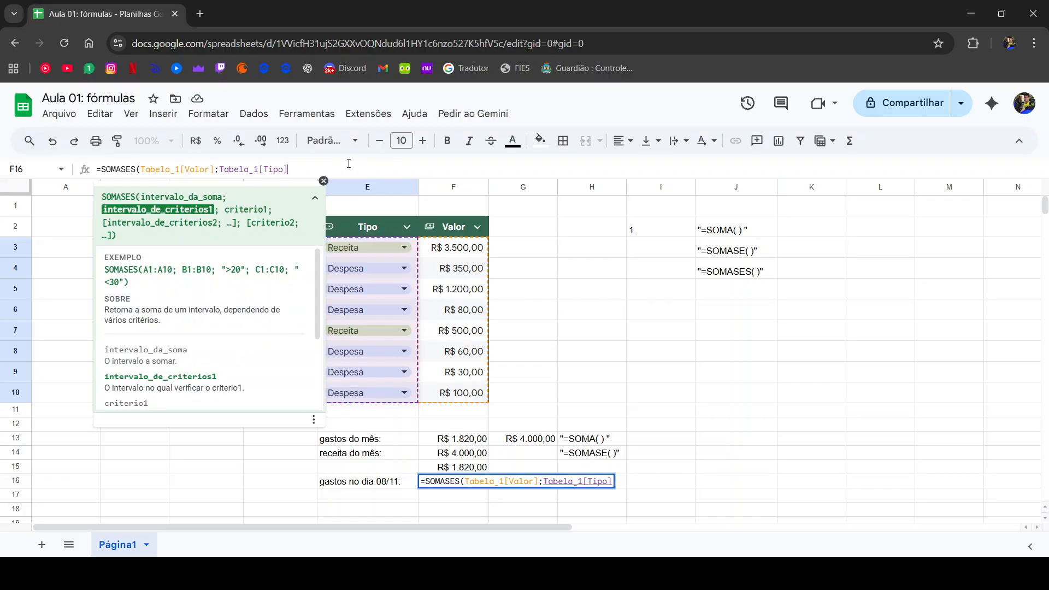
pyautogui.write(';')
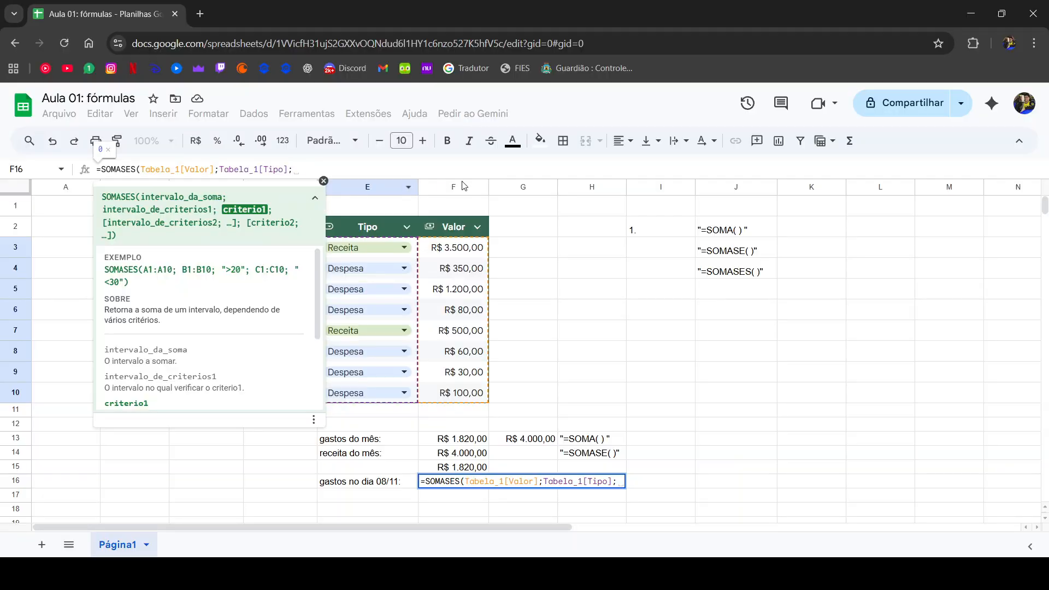
pyautogui.write('D')
pyautogui.press('BackSpace')
pyautogui.write('"d')
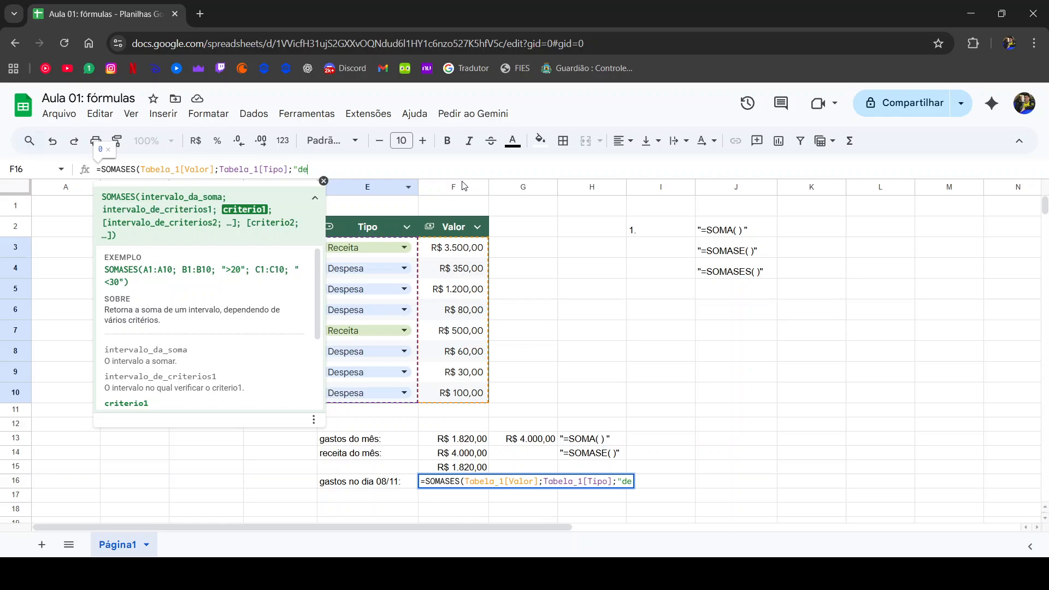
pyautogui.press('BackSpace')
pyautogui.write('Despeso')
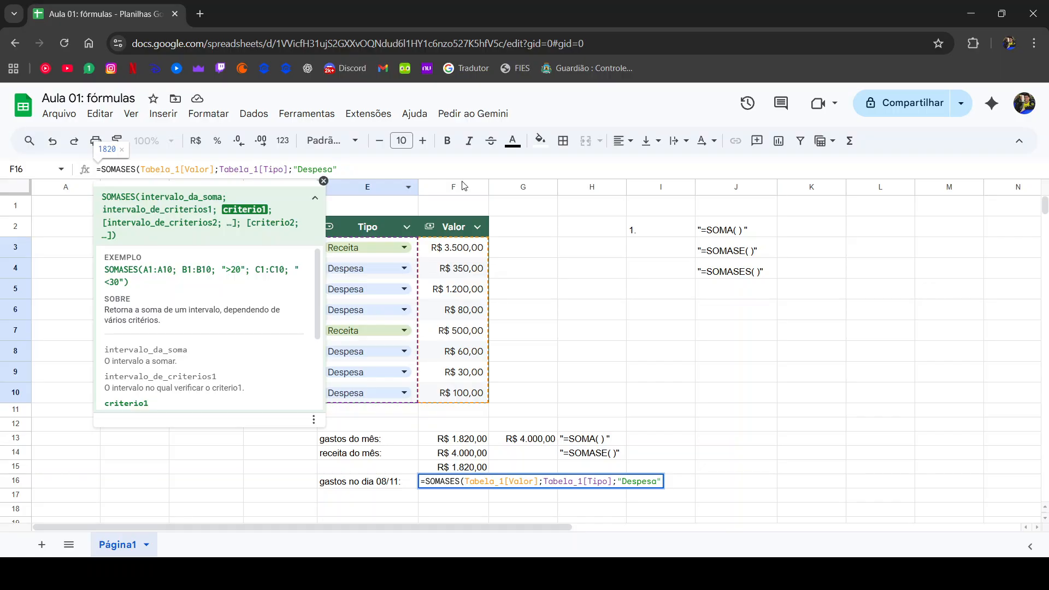
pyautogui.write(';')
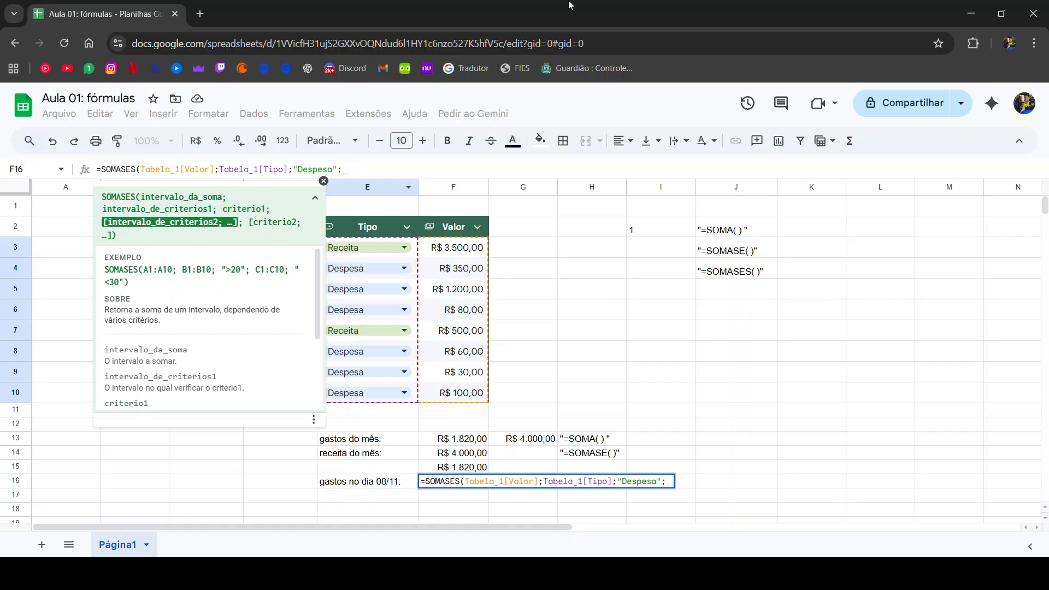
# - Complete F16's SOMASES formula with the Data column, Tabela_1[Data], and the criterion "08/11" as the second condition
pyautogui.click(323, 181)
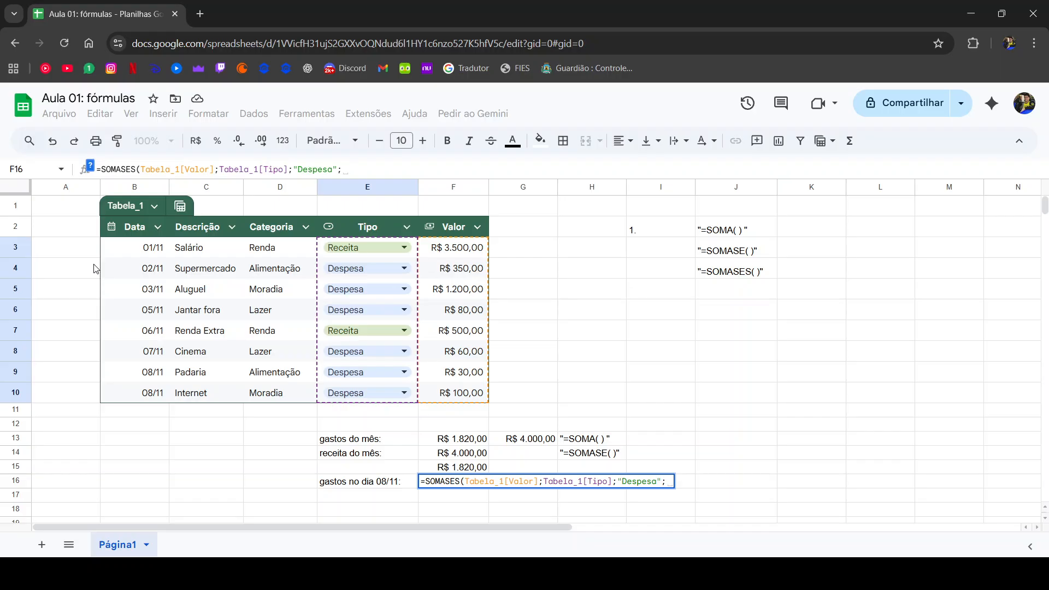
pyautogui.moveTo(115, 251); pyautogui.dragTo(126, 391)
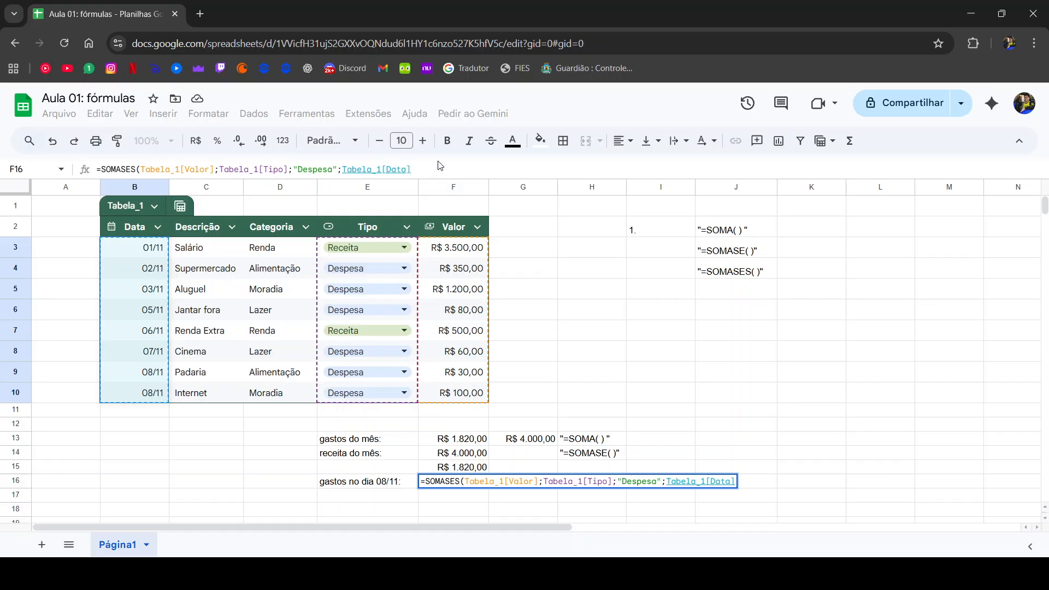
pyautogui.write(';')
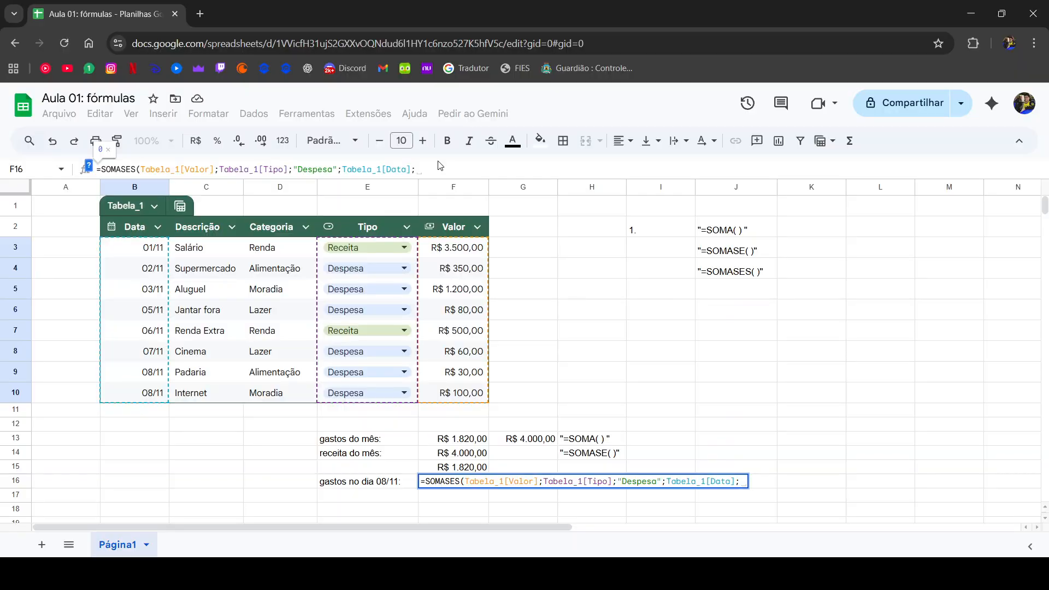
pyautogui.click(89, 166)
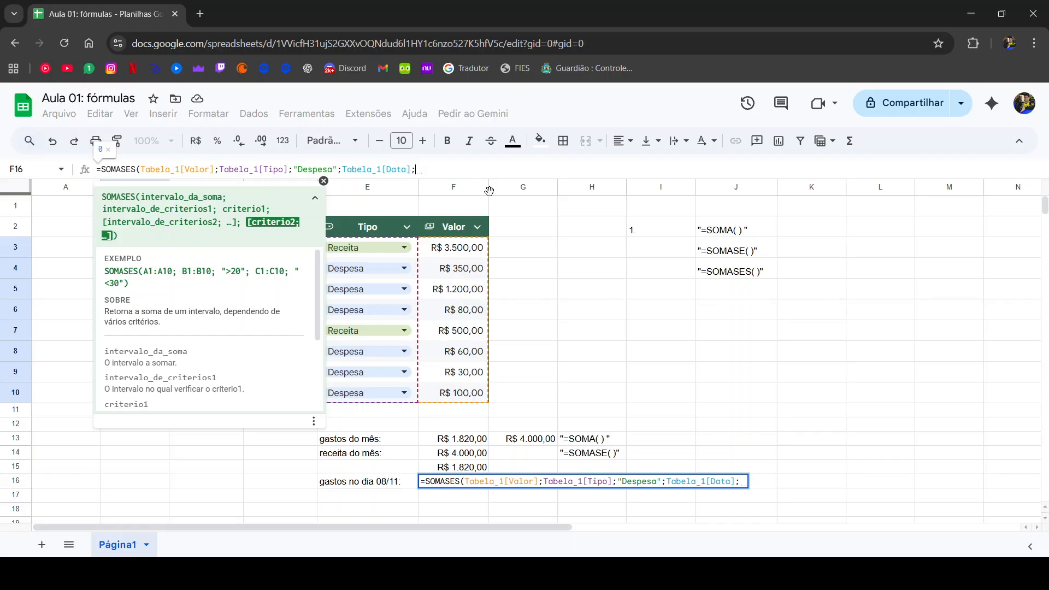
pyautogui.click(323, 181)
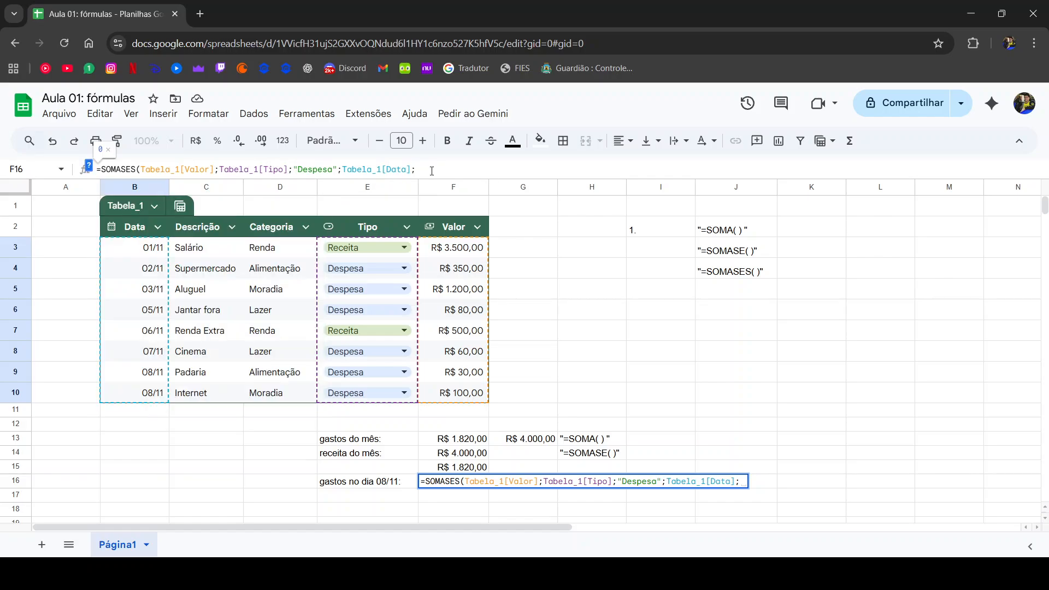
pyautogui.write('"08/11')
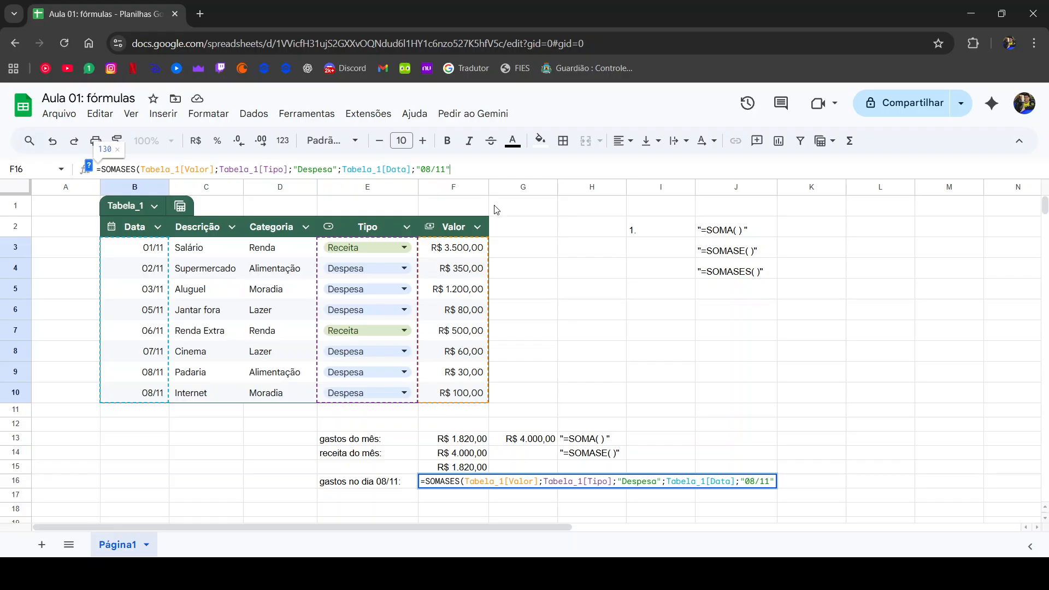
pyautogui.write(';')
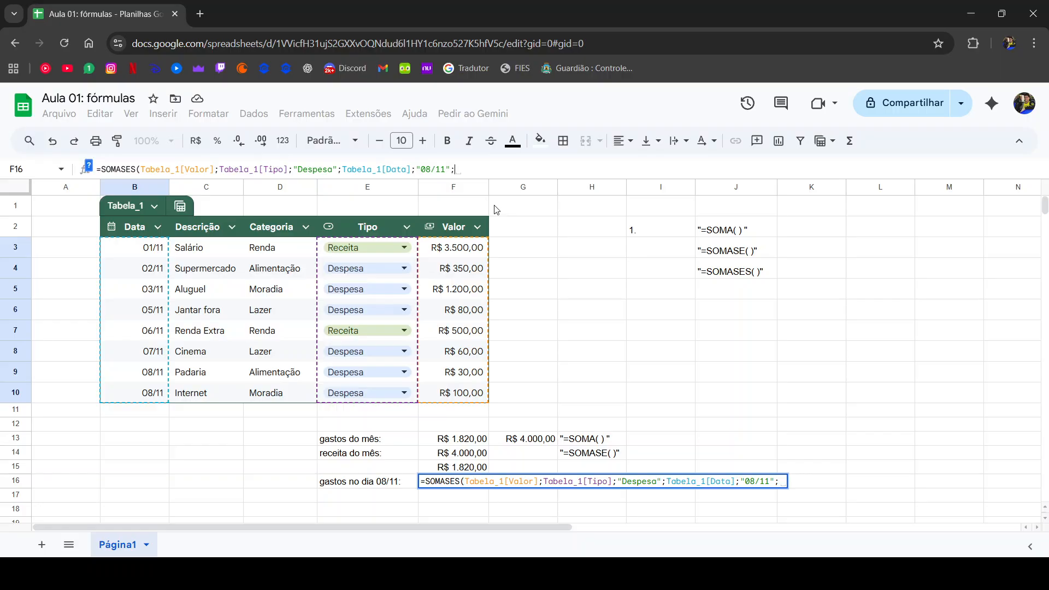
pyautogui.click(89, 165)
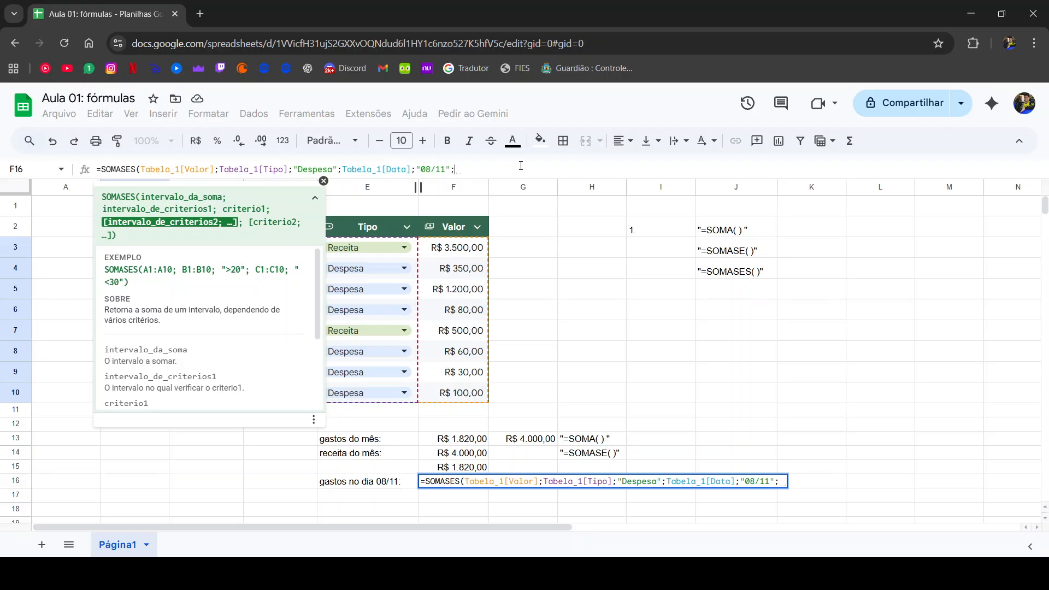
pyautogui.click(495, 170)
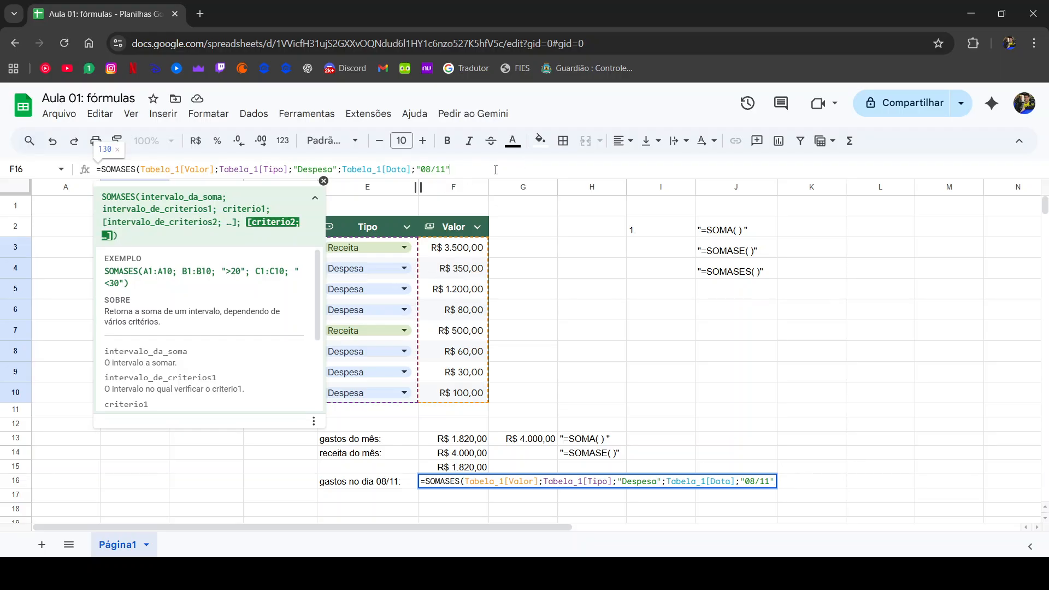
pyautogui.click(324, 180)
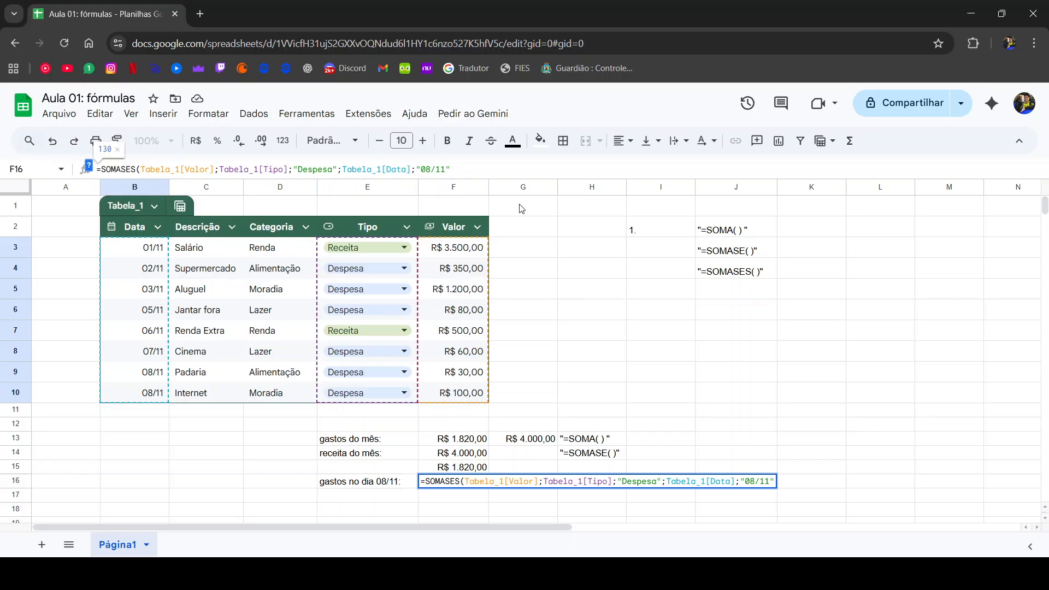
pyautogui.press('Return')
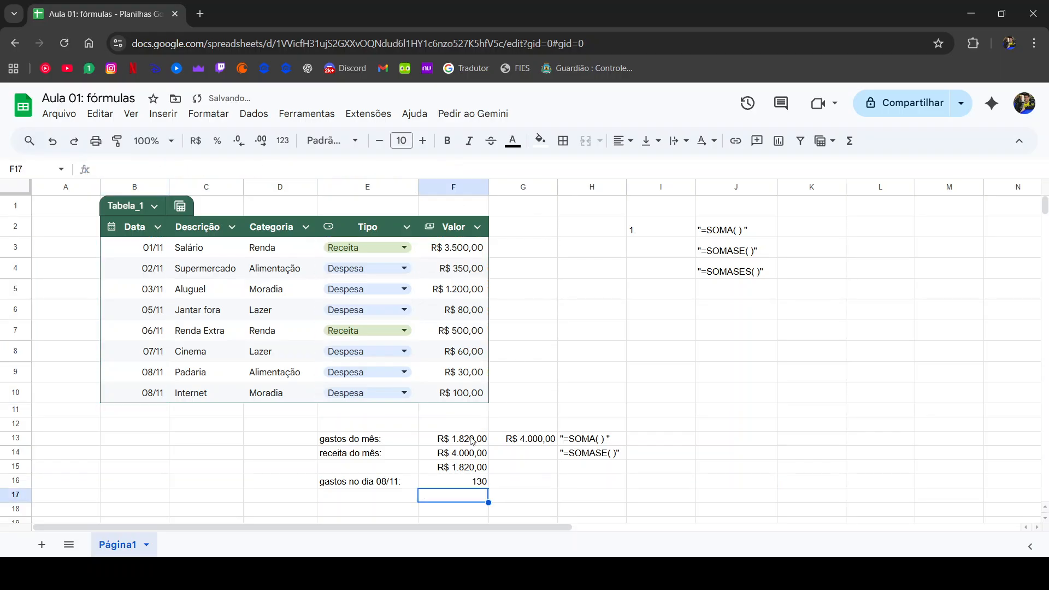
# - Format the SOMASES result in F16 as currency in reais (R$) and check it against the 08/11 amounts in F9 and F10
pyautogui.click(468, 483)
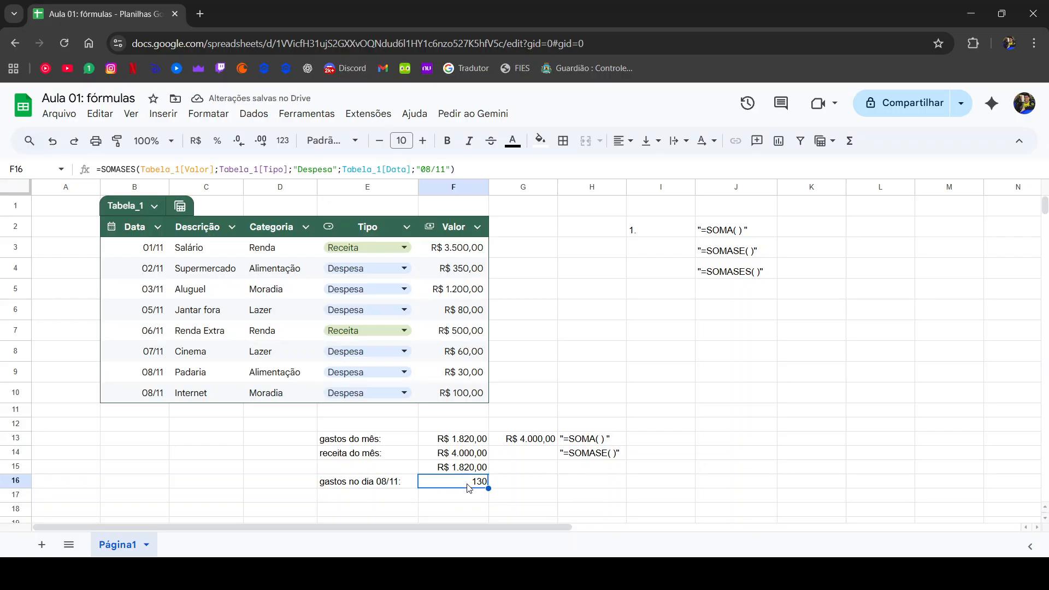
pyautogui.click(197, 142)
pyautogui.click(464, 380)
pyautogui.click(467, 398)
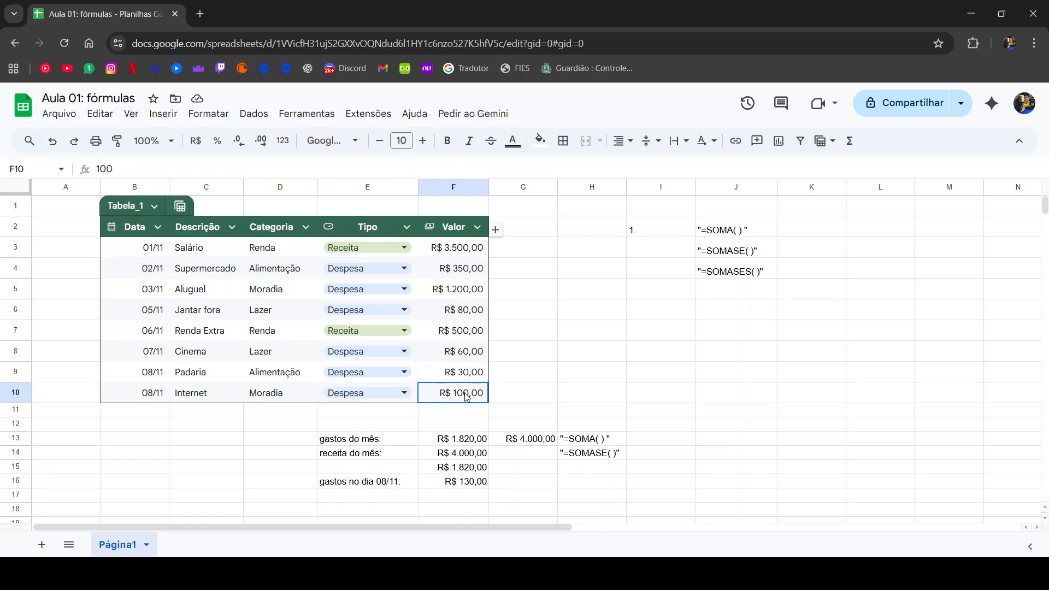
# - Change the Tipo of the Padaria and Internet rows to Receita to test the SOMASES formula
pyautogui.click(398, 373)
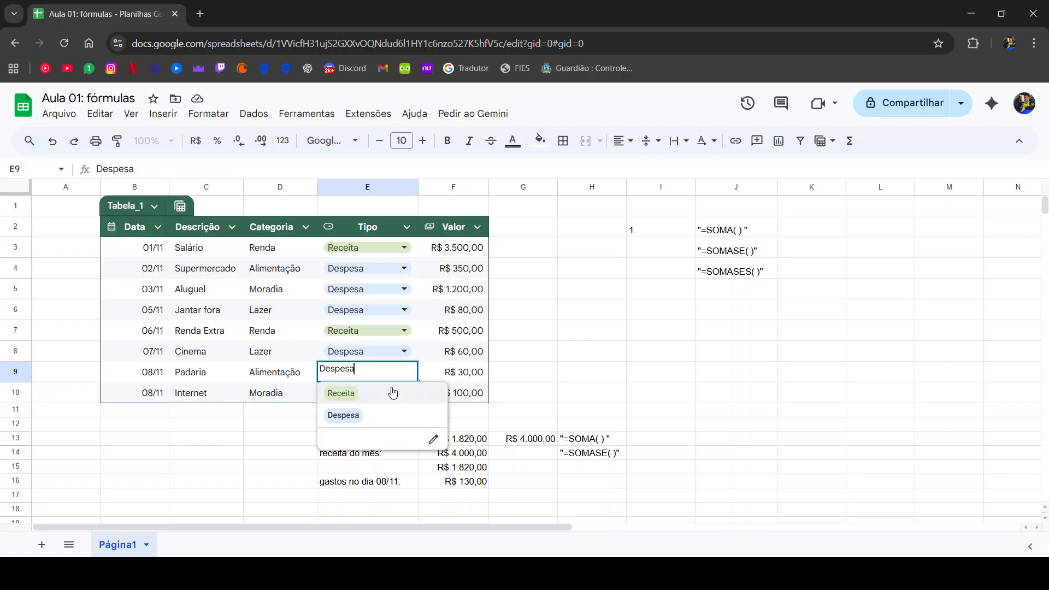
pyautogui.click(392, 392)
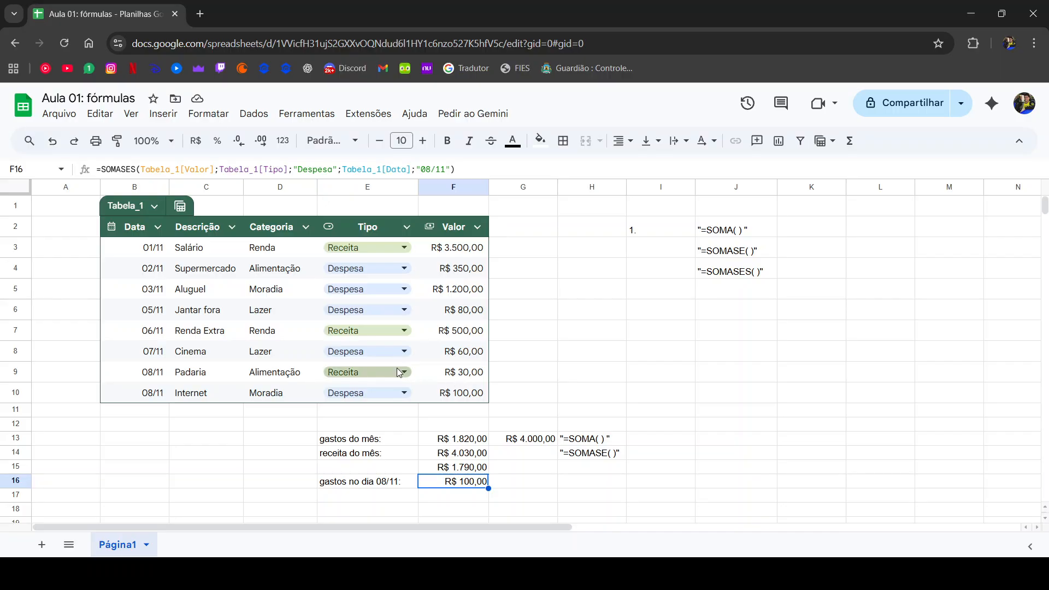
pyautogui.click(379, 395)
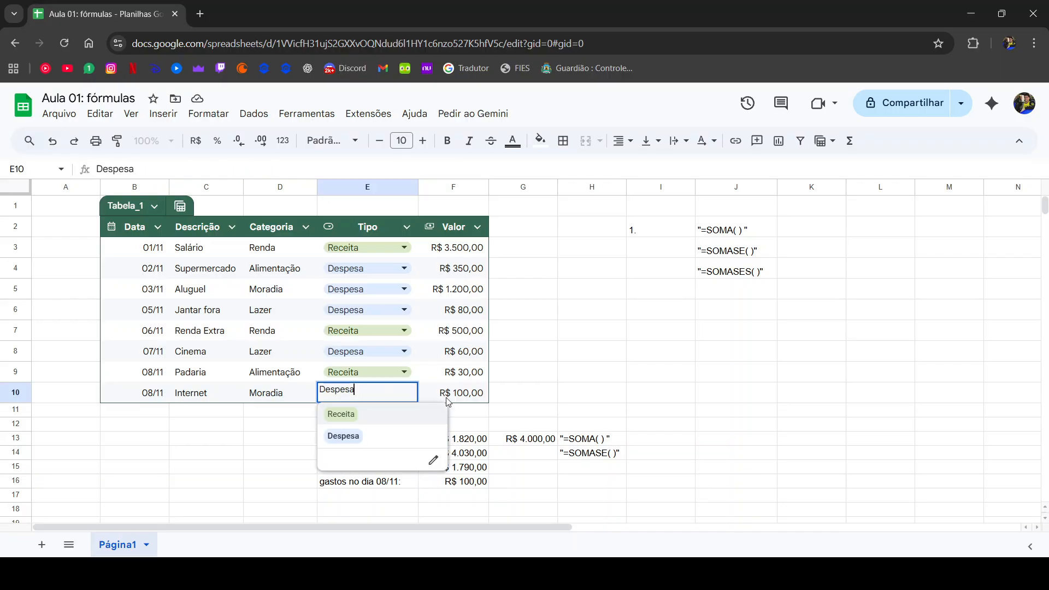
pyautogui.click(365, 419)
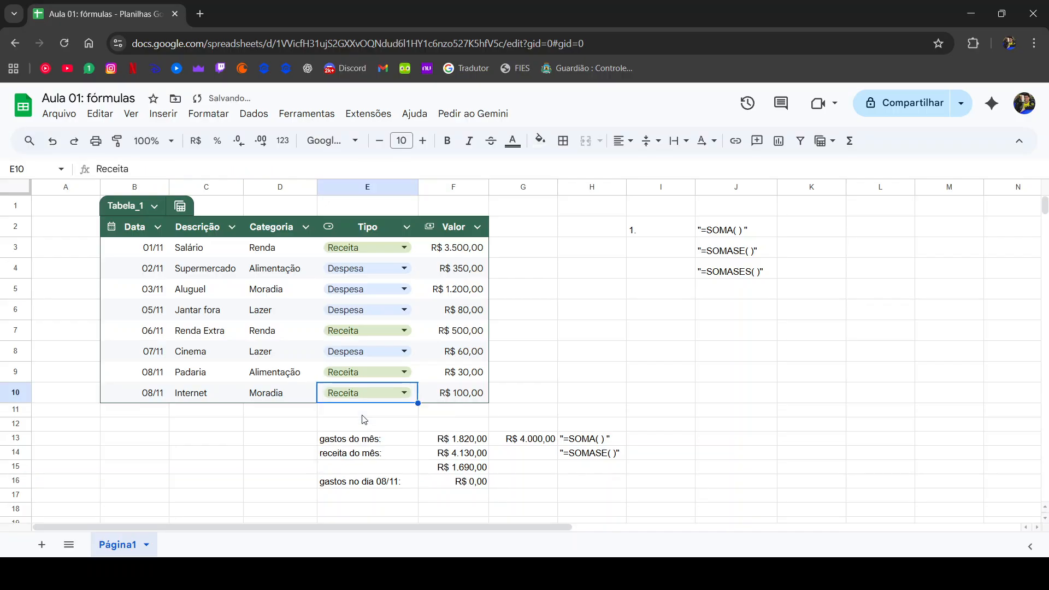
# - Set the Tipo of the Internet and Padaria rows back to Despesa
pyautogui.click(402, 392)
pyautogui.click(388, 437)
pyautogui.click(392, 381)
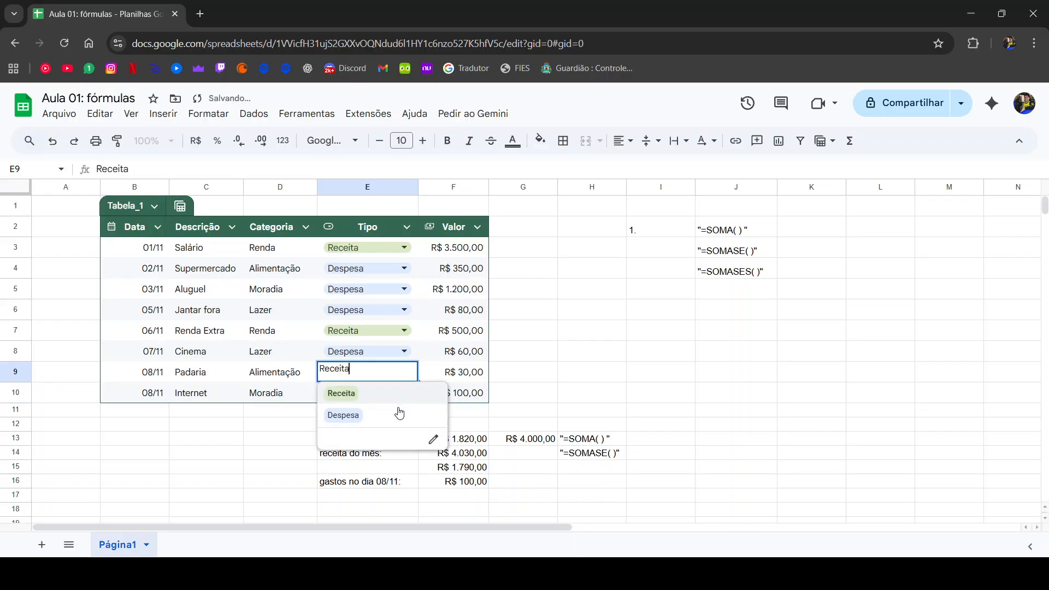
pyautogui.click(396, 416)
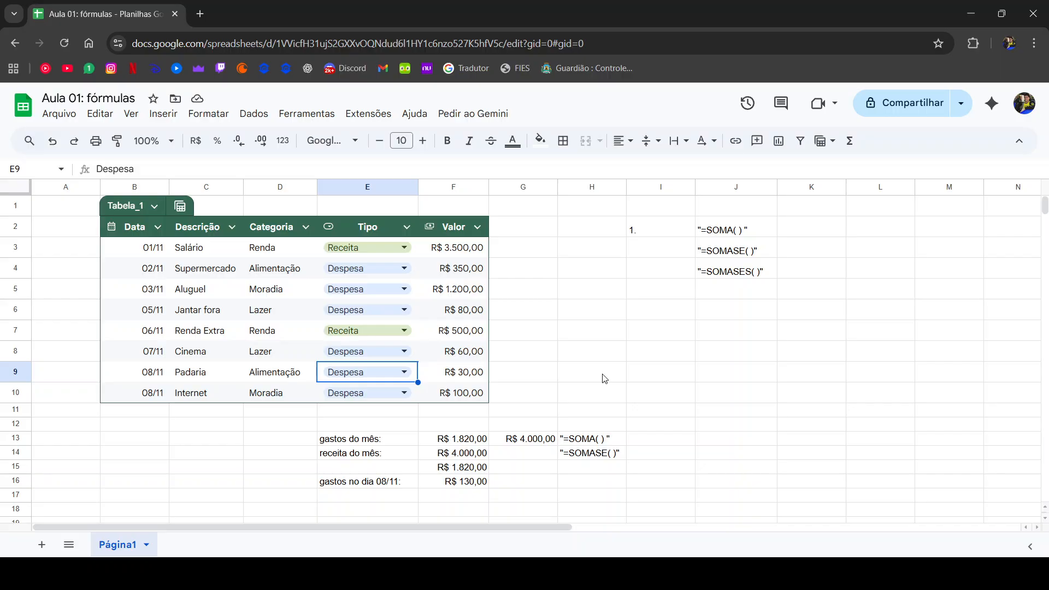
pyautogui.click(524, 410)
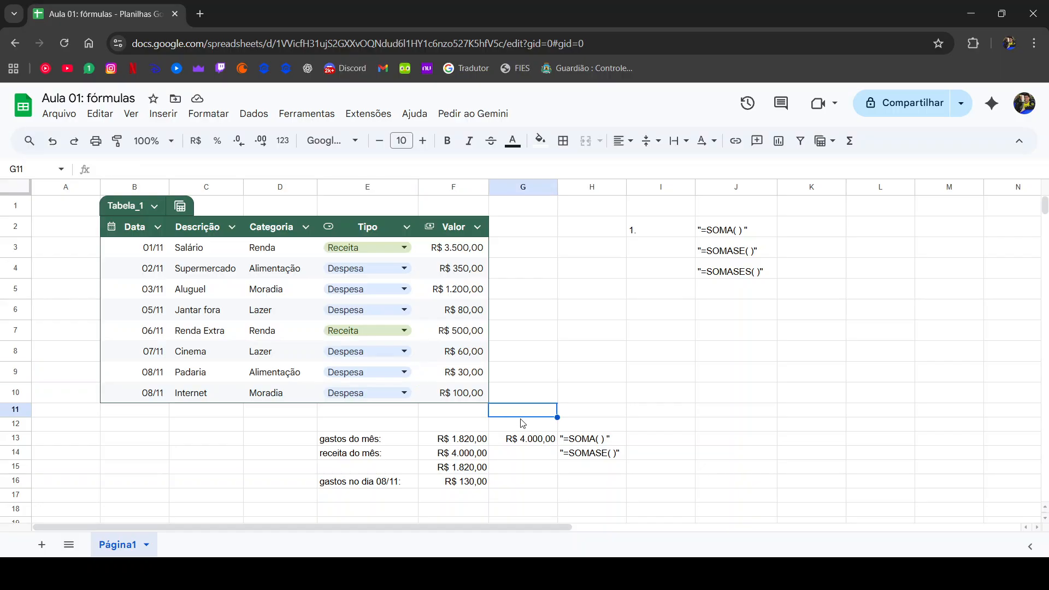
pyautogui.write('=')
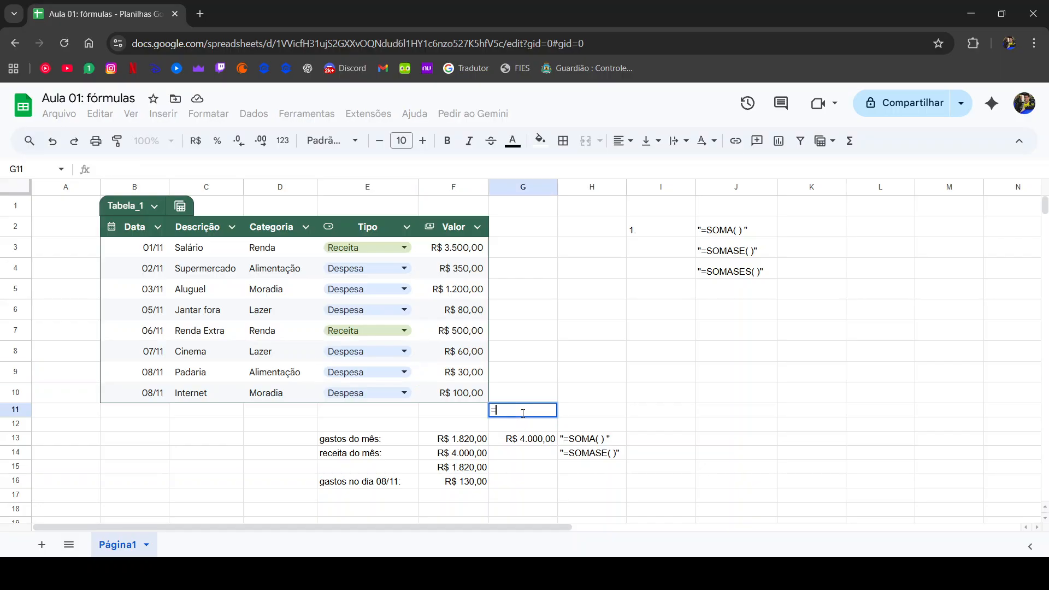
pyautogui.write('soma')
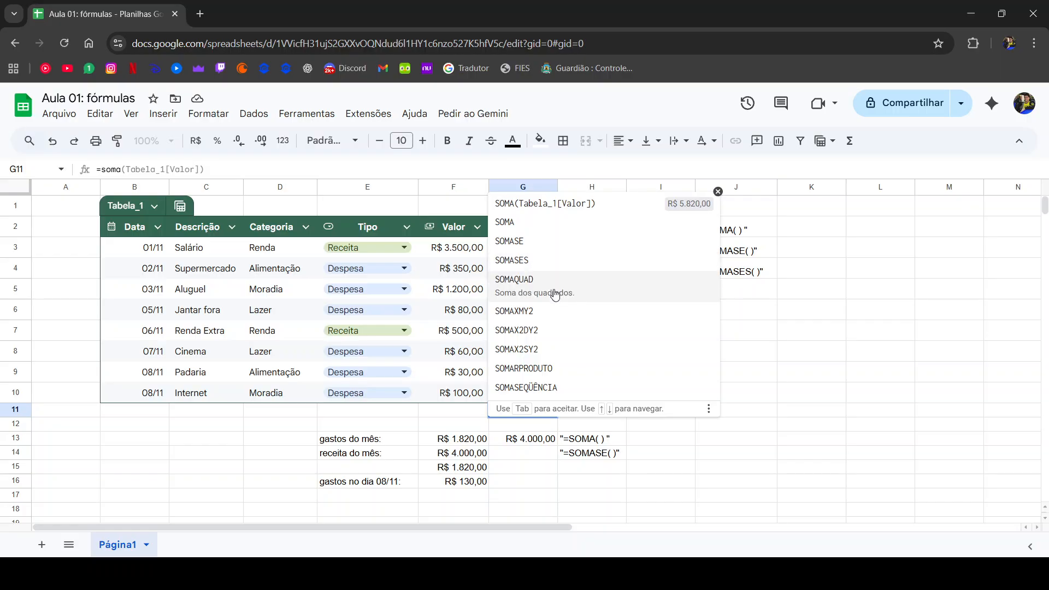
pyautogui.click(555, 295)
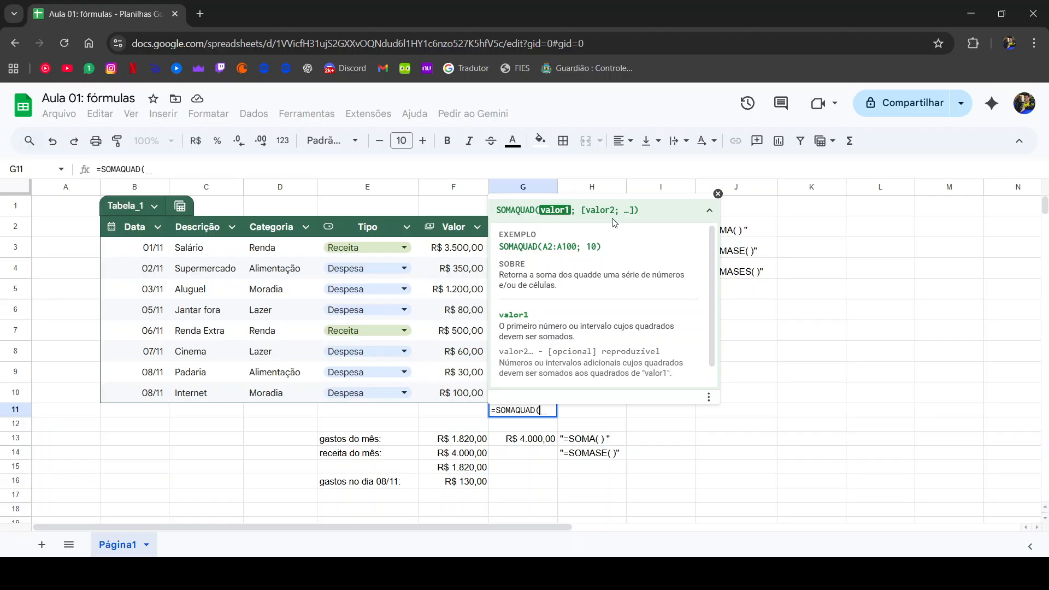
pyautogui.click(718, 194)
pyautogui.hotkey('ctrl', 'a')
pyautogui.press('BackSpace')
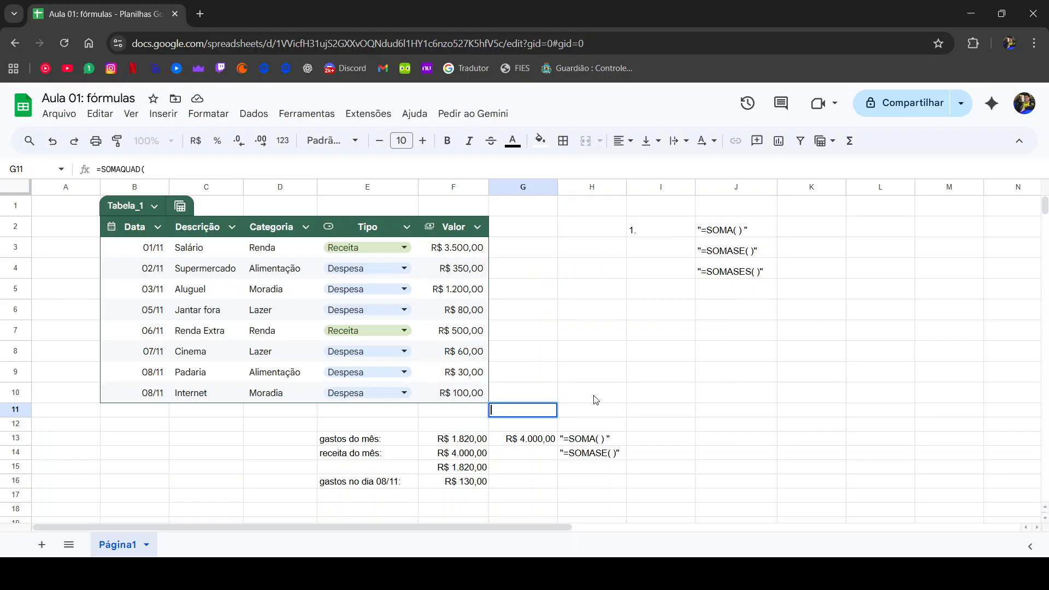